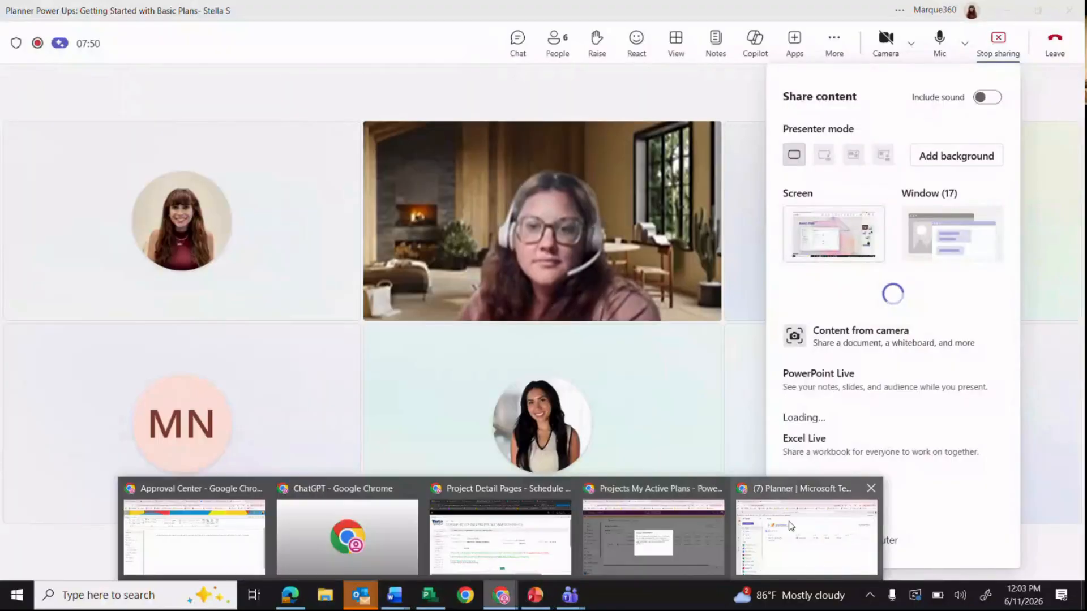
Step: Switch to the Planner window in Chrome and search the additional Teams apps for "plann"
{"action": "left_click", "coordinate": [808, 529]}
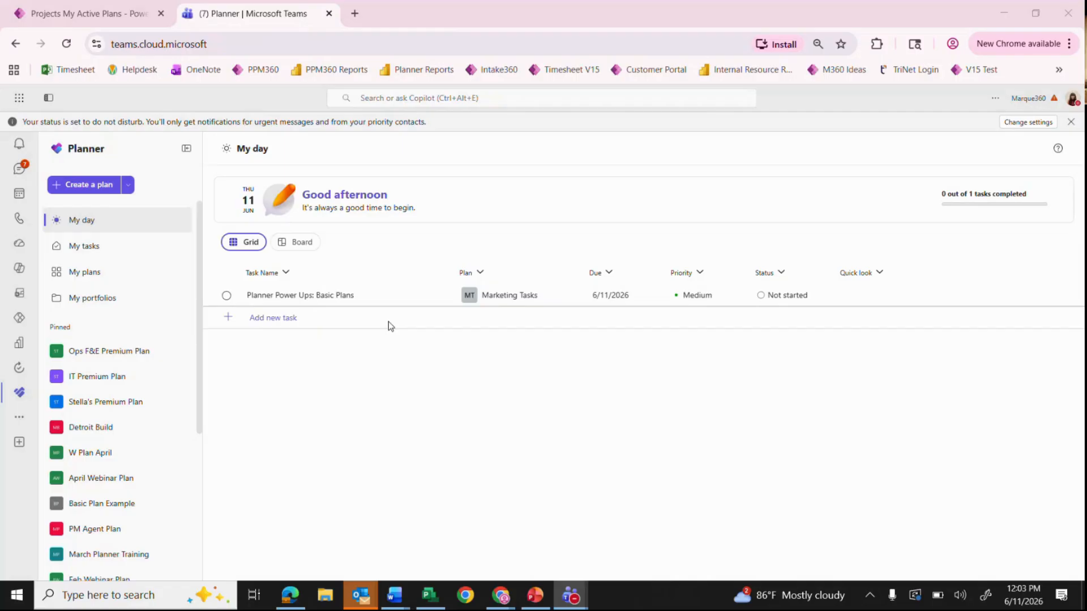
{"action": "left_click", "coordinate": [18, 418]}
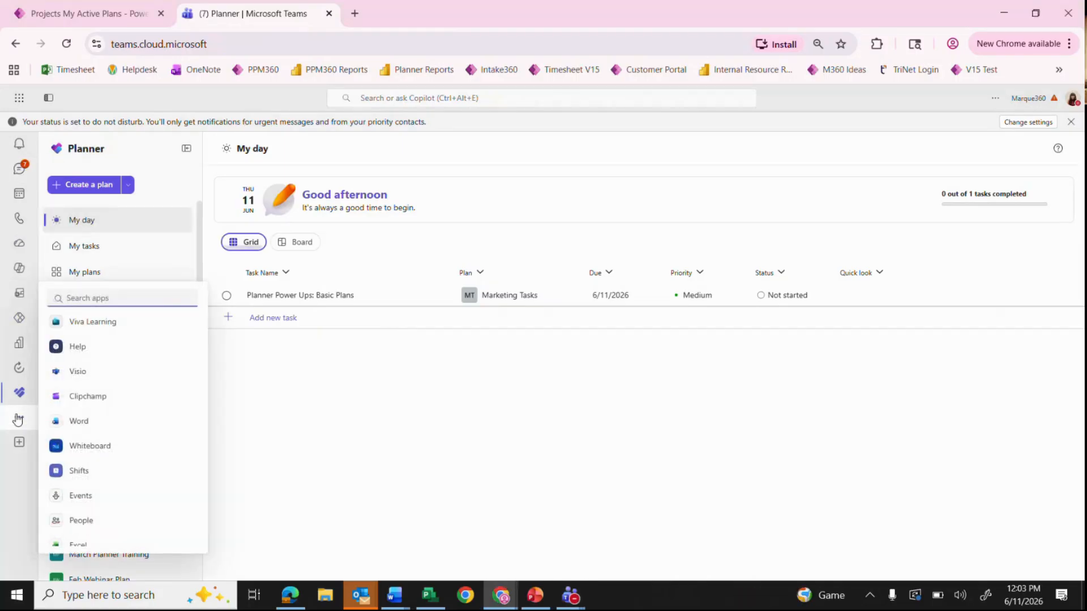
{"action": "type", "text": "plann"}
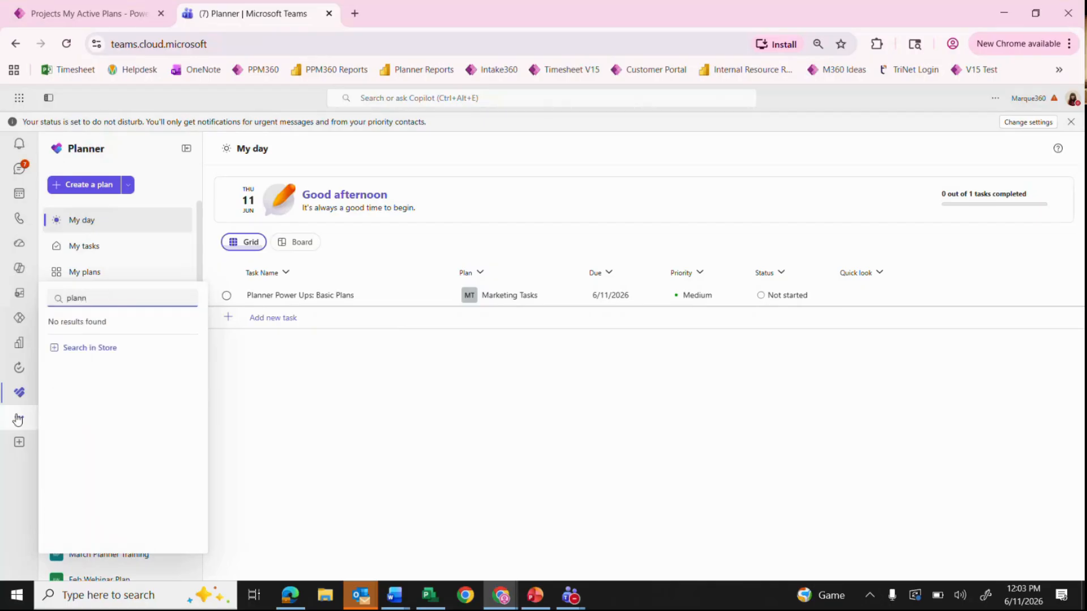
{"action": "key", "text": "Escape"}
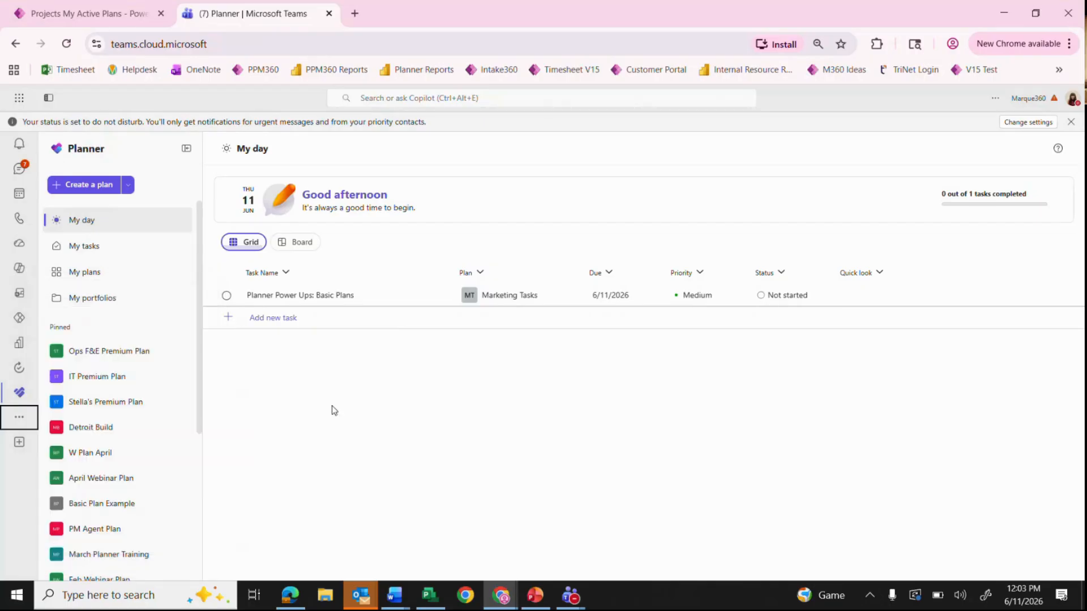
Step: View the pinning options of the Planner app in Teams and the apps offered in the Microsoft 365 launcher
{"action": "right_click", "coordinate": [20, 393]}
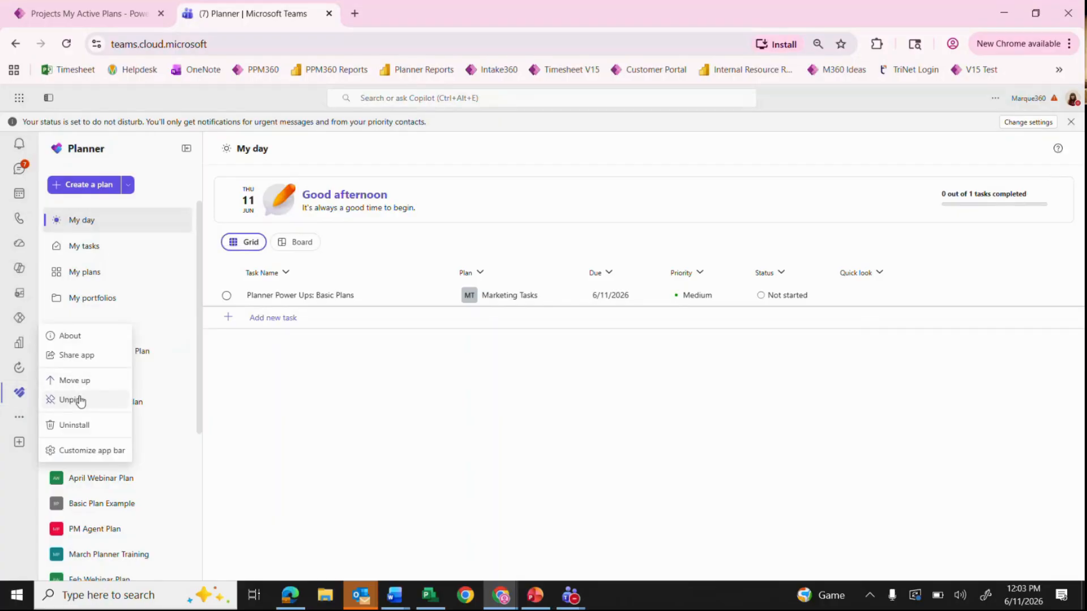
{"action": "left_click", "coordinate": [336, 411]}
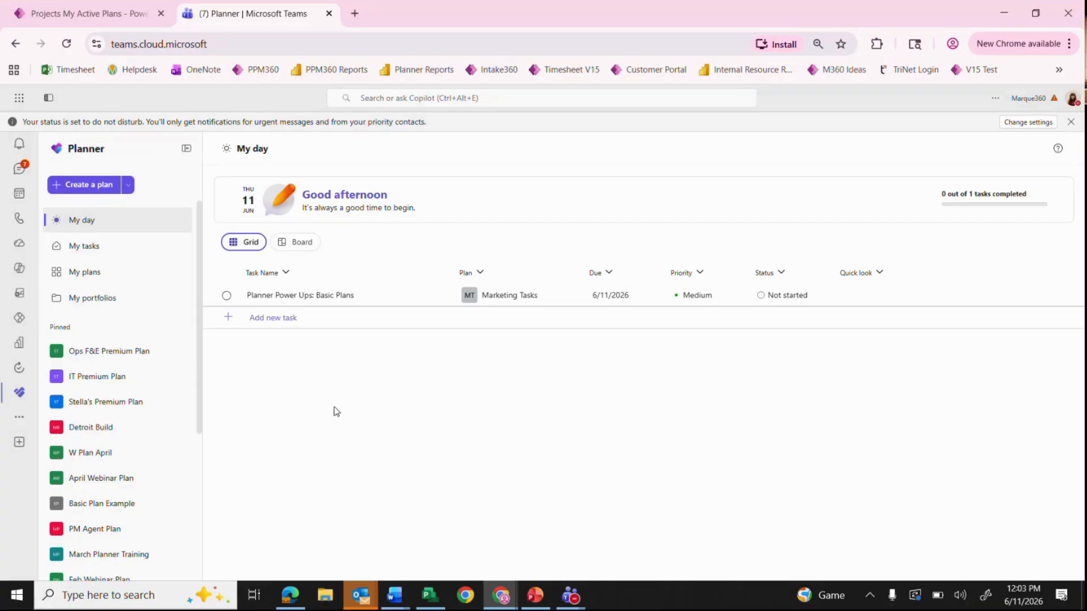
{"action": "left_click", "coordinate": [20, 99]}
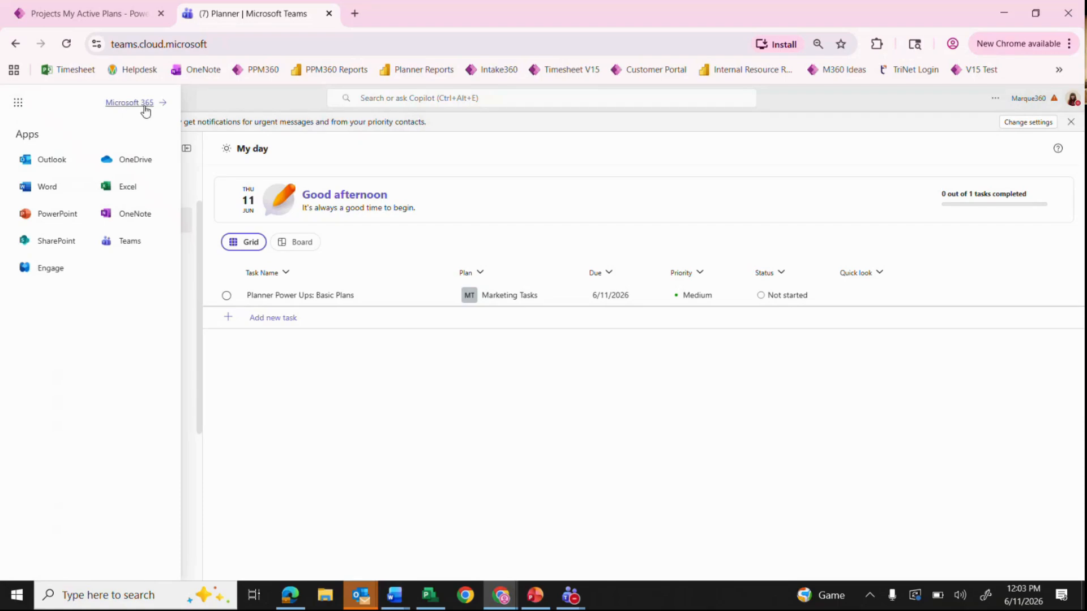
{"action": "left_click", "coordinate": [384, 427]}
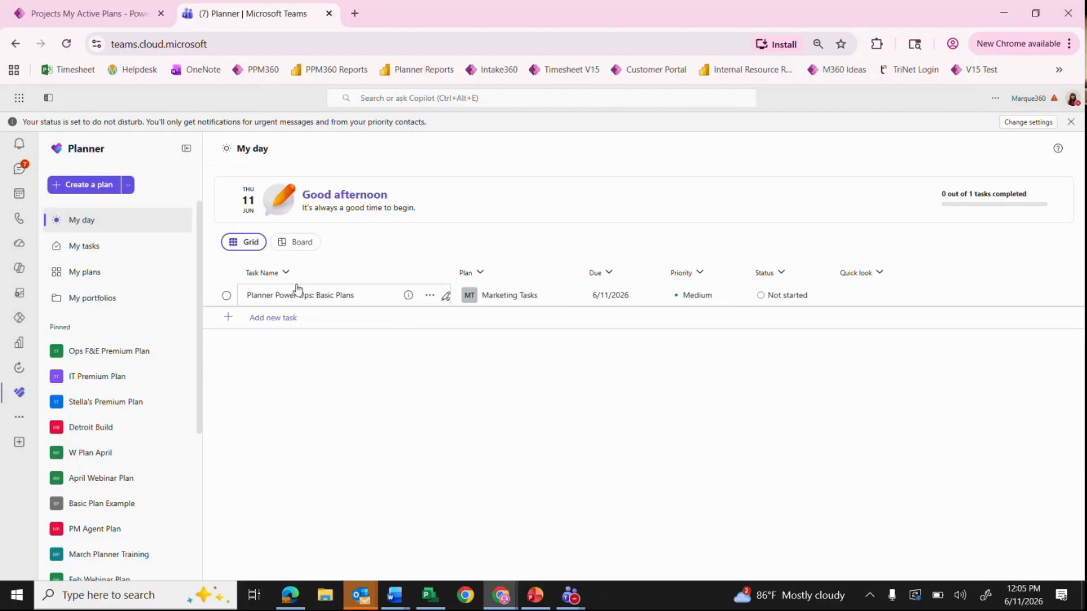
Step: Show My tasks as a grid and add the task "Docs Needed Please :)" to My day
{"action": "left_click", "coordinate": [115, 249]}
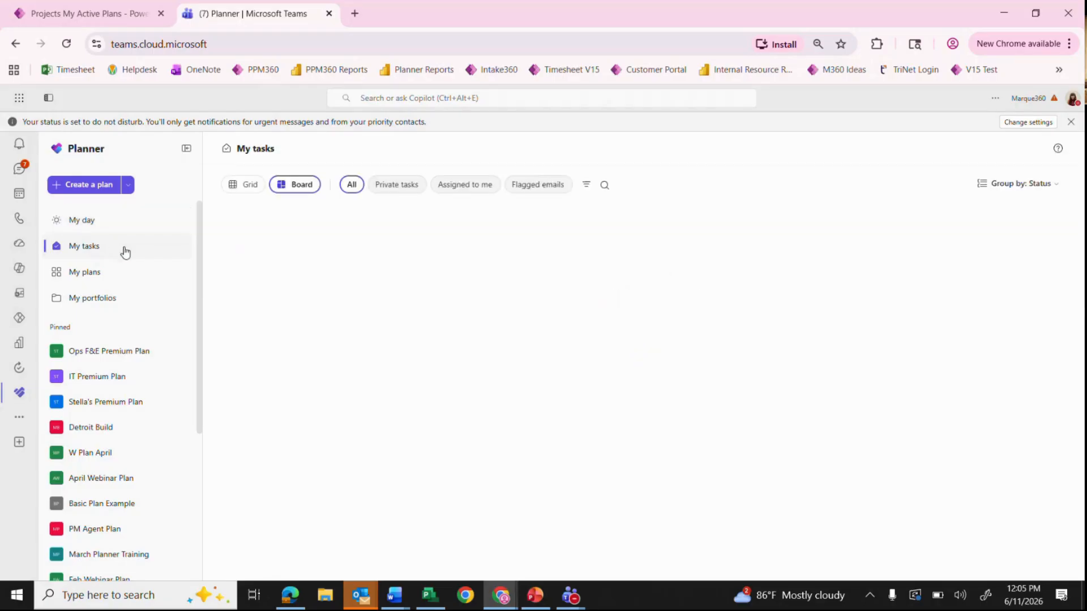
{"action": "left_click", "coordinate": [249, 184]}
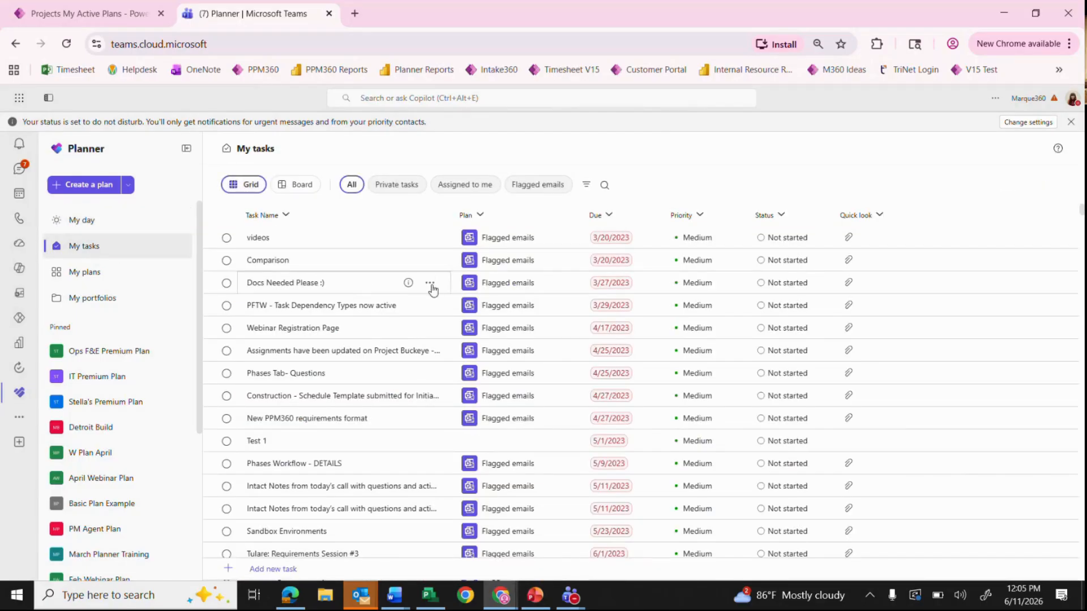
{"action": "left_click", "coordinate": [430, 283]}
{"action": "left_click", "coordinate": [453, 305]}
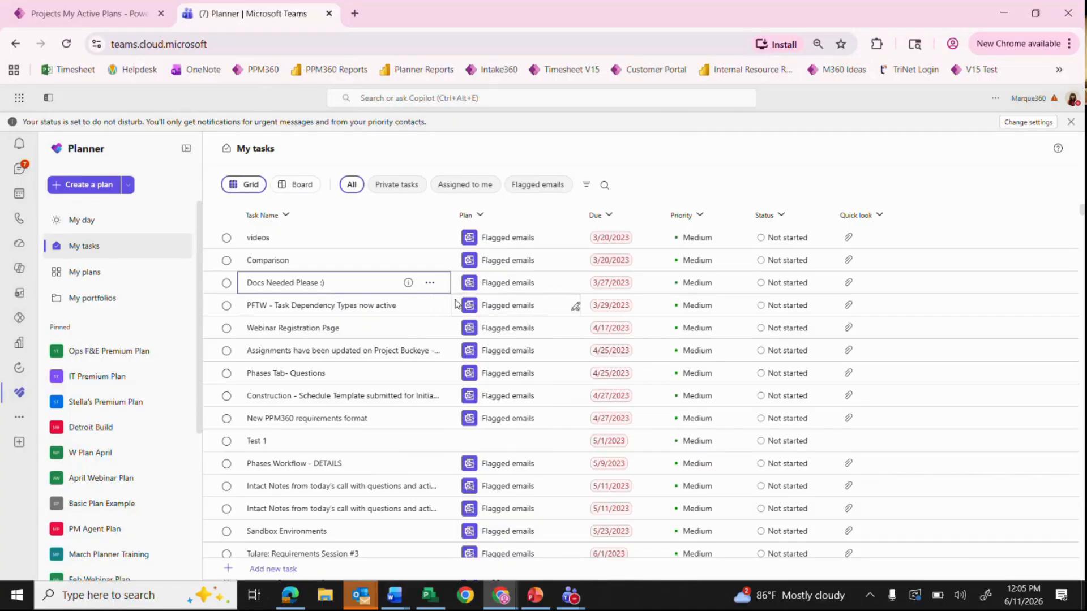
Step: Open My day and mark the task "Docs Needed Please :)" as completed
{"action": "left_click", "coordinate": [107, 220]}
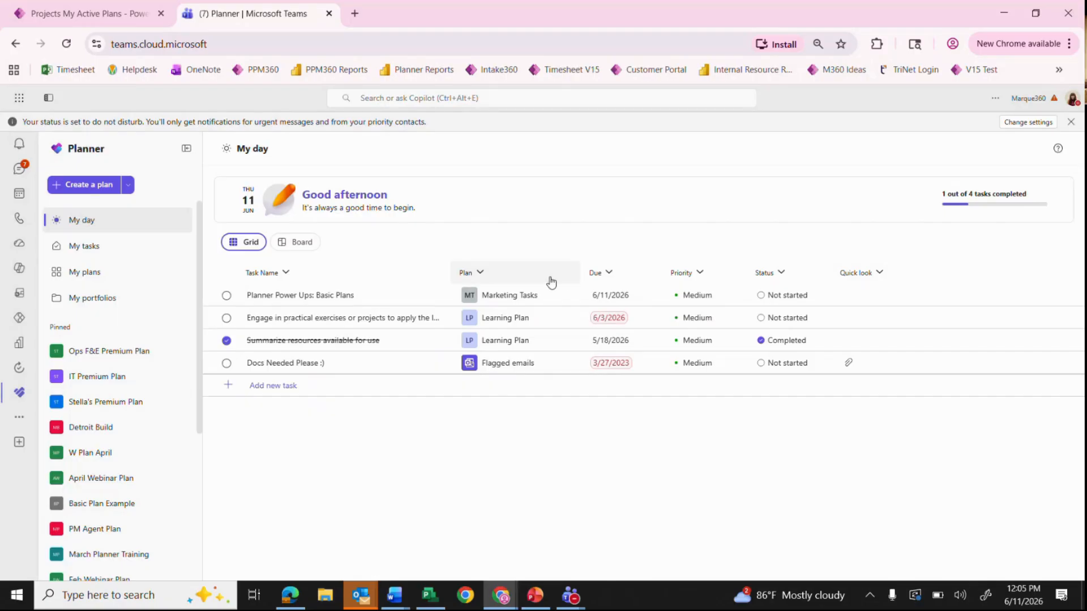
{"action": "left_click_drag", "start_coordinate": [551, 281], "coordinate": [479, 279]}
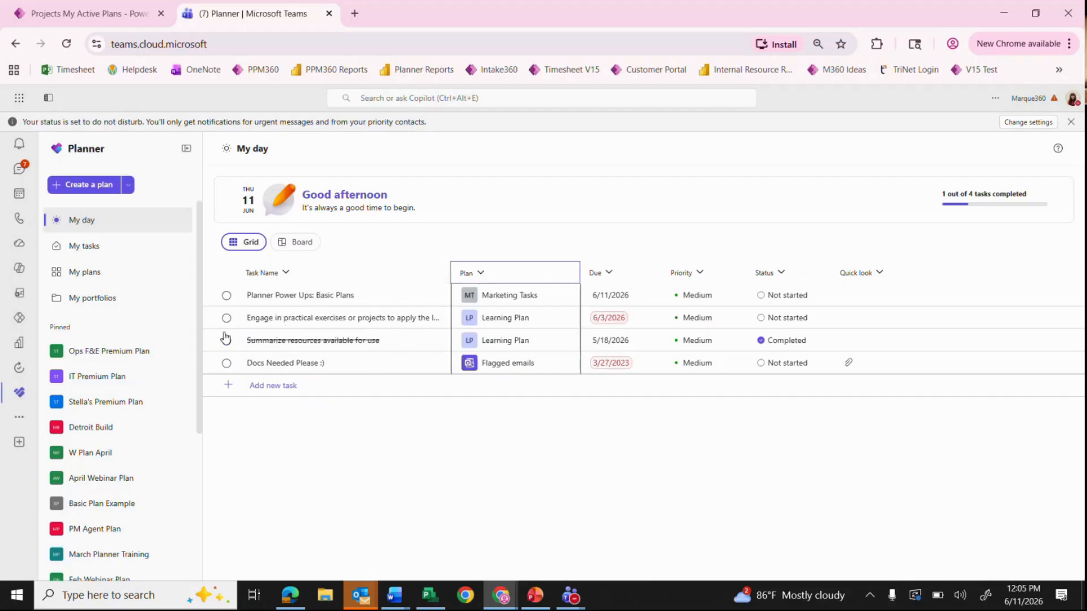
{"action": "left_click", "coordinate": [227, 364]}
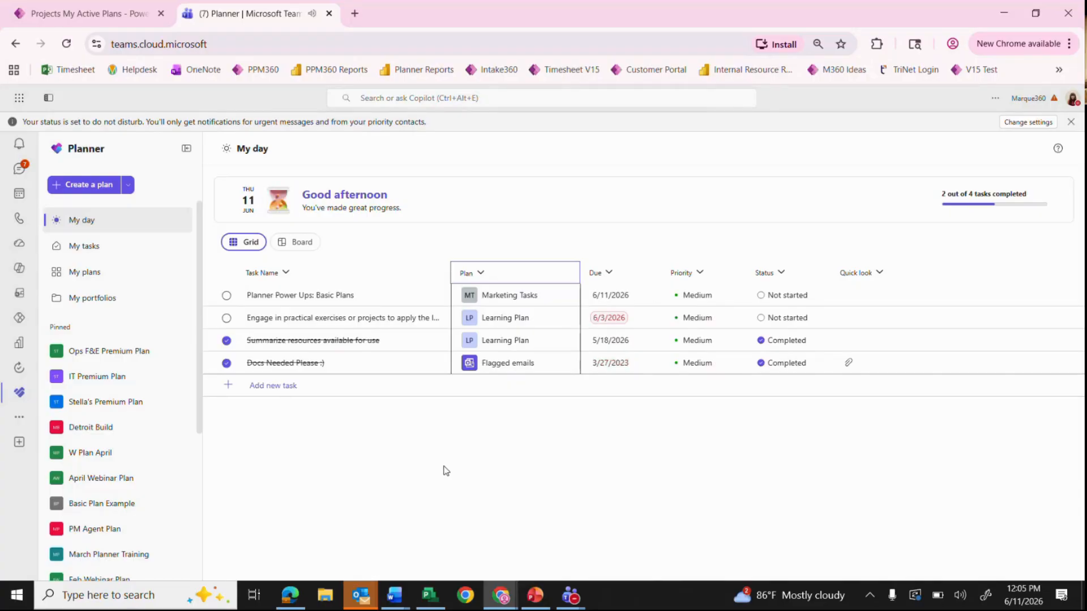
Step: Show My day as a board, check the grouping choices and keep it grouped by status
{"action": "left_click", "coordinate": [306, 243]}
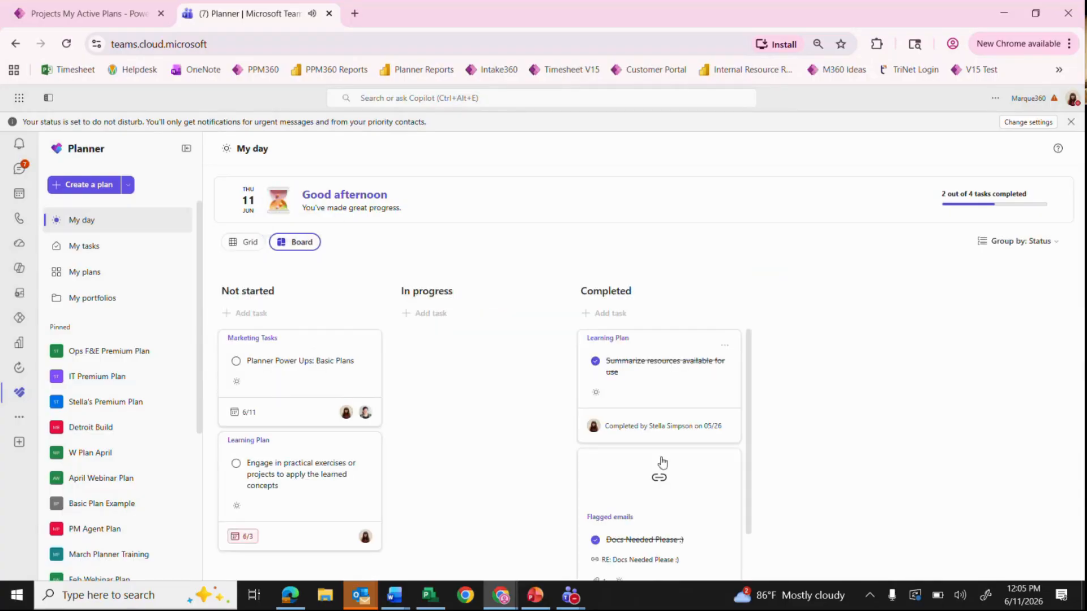
{"action": "left_click", "coordinate": [1031, 243]}
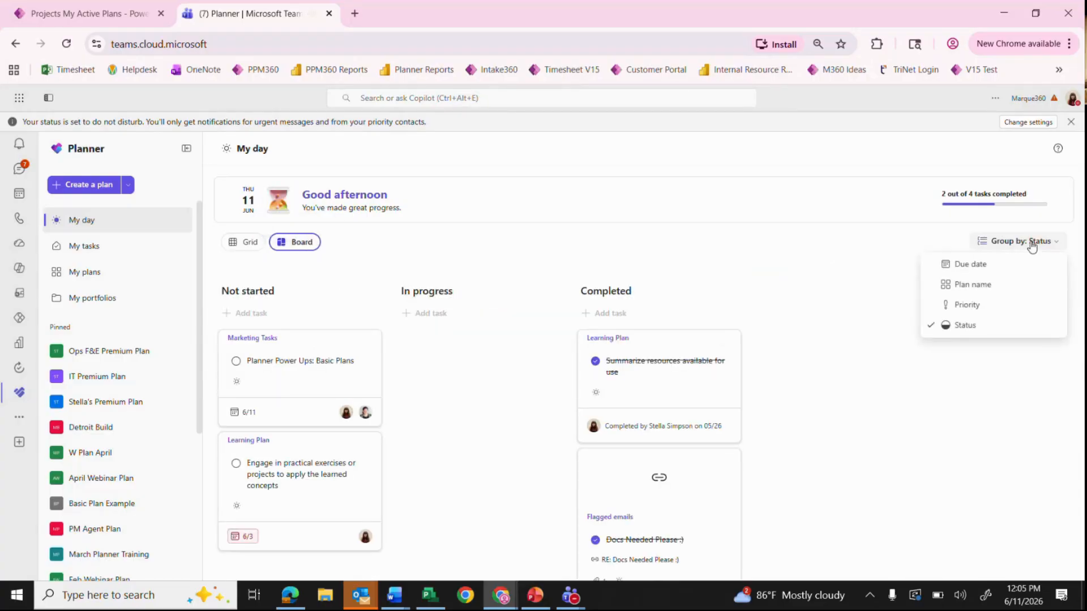
{"action": "left_click", "coordinate": [1018, 328]}
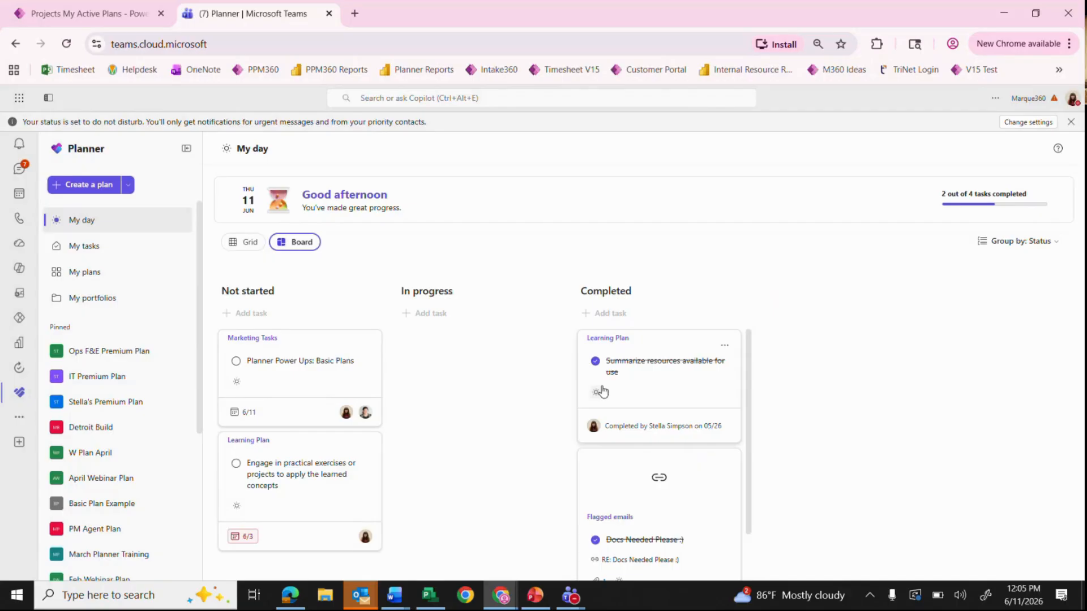
Step: Examine the details of the "Planner Power Ups: Basic Plans" task on the My day board
{"action": "left_click", "coordinate": [357, 378]}
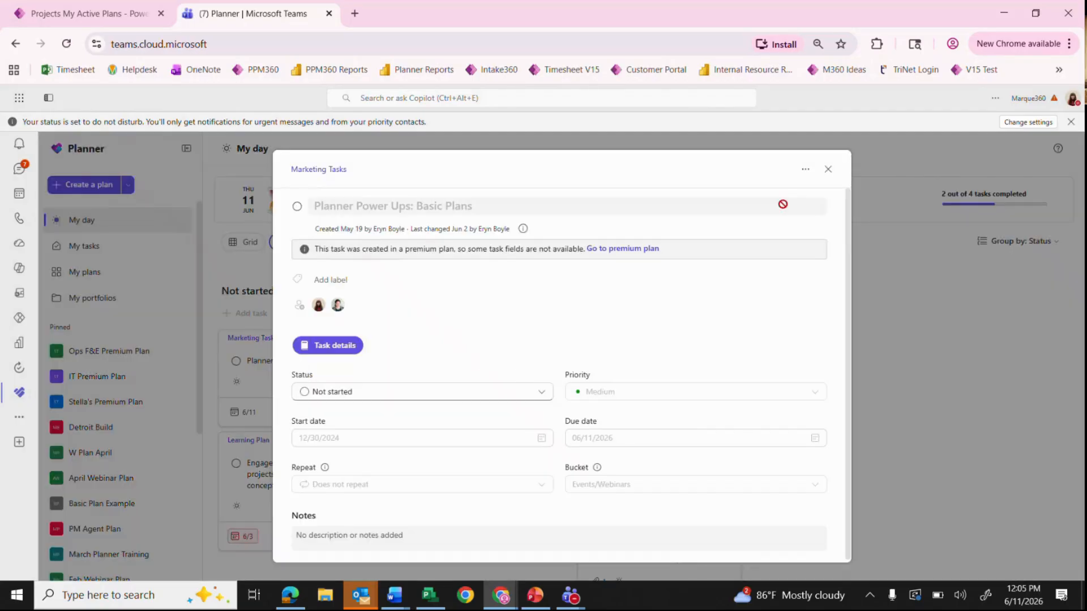
{"action": "left_click", "coordinate": [828, 171]}
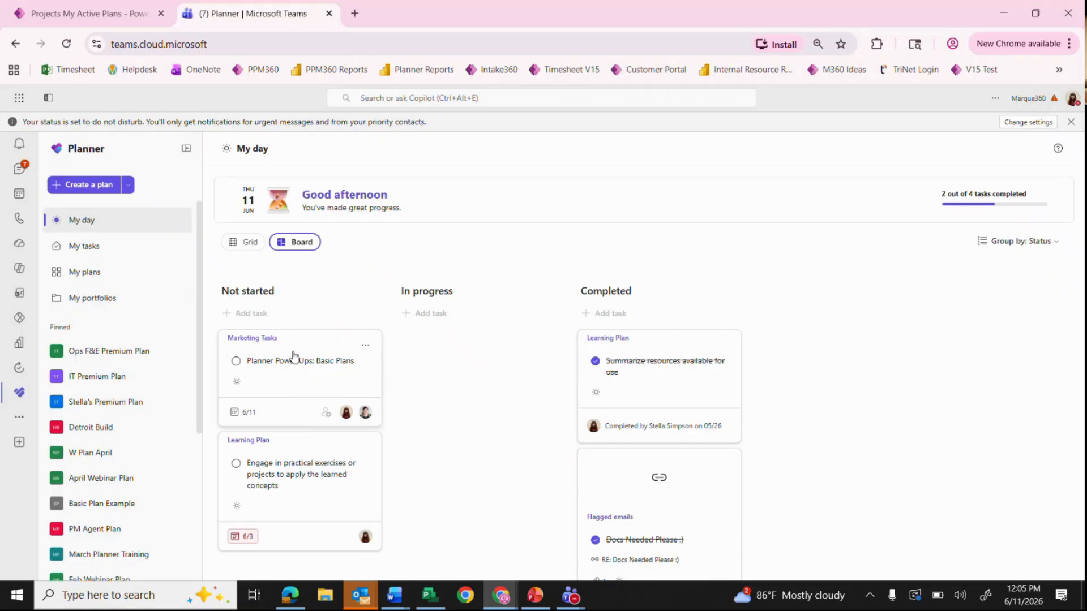
{"action": "left_click", "coordinate": [378, 383]}
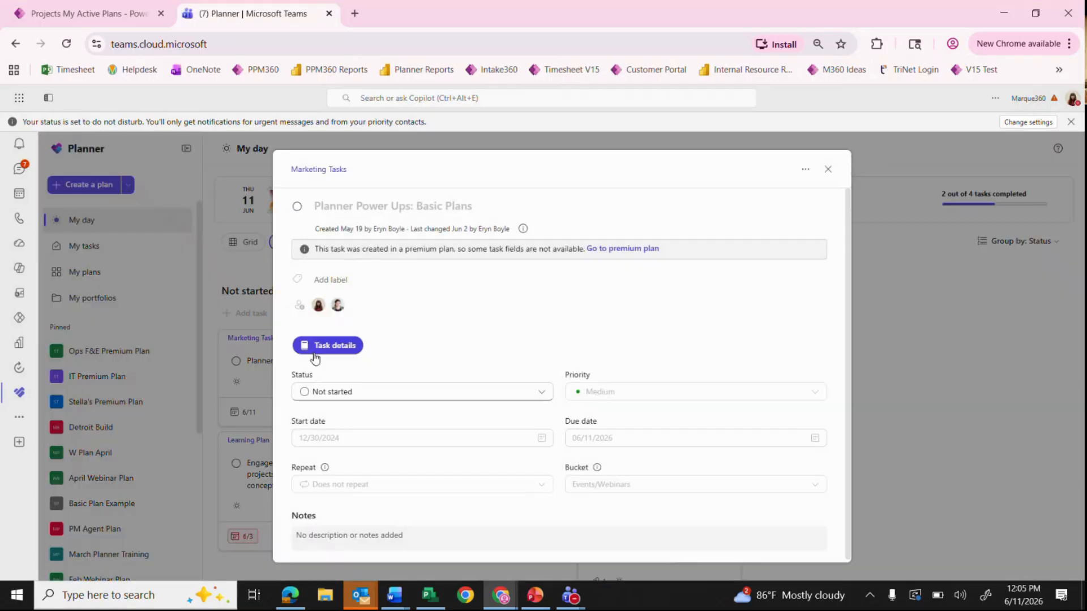
{"action": "left_click", "coordinate": [828, 169]}
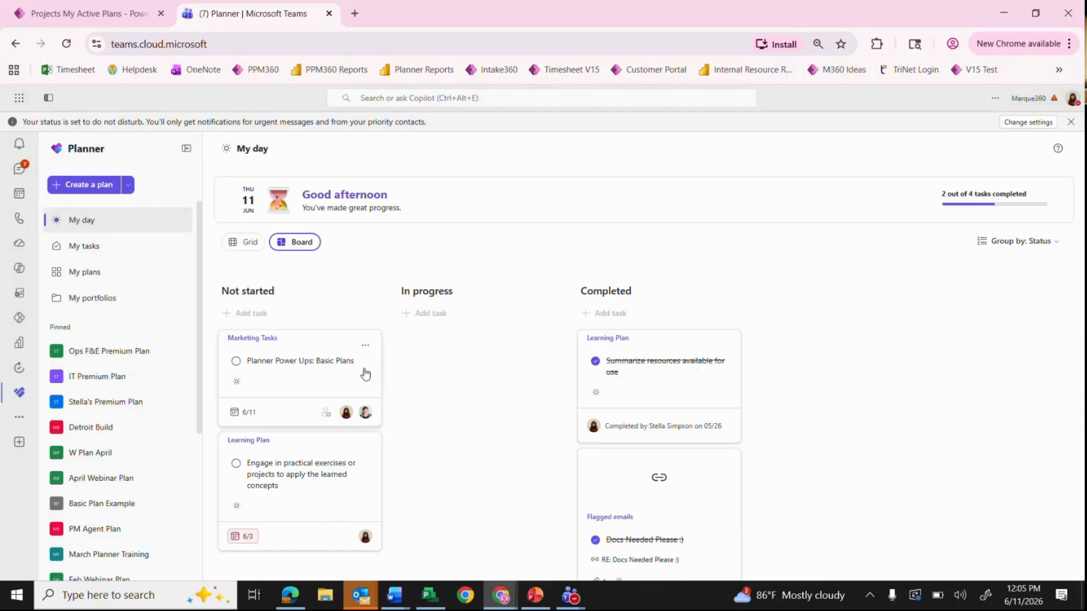
Step: Set the status of the "Planner Power Ups: Basic Plans" task to Completed
{"action": "left_click", "coordinate": [365, 374]}
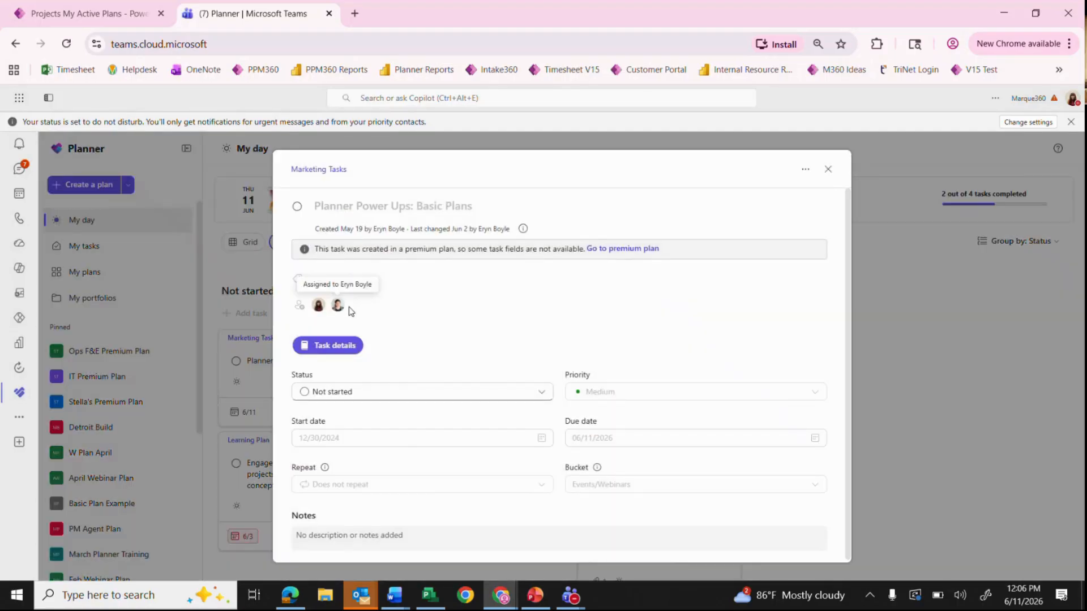
{"action": "left_click", "coordinate": [507, 397]}
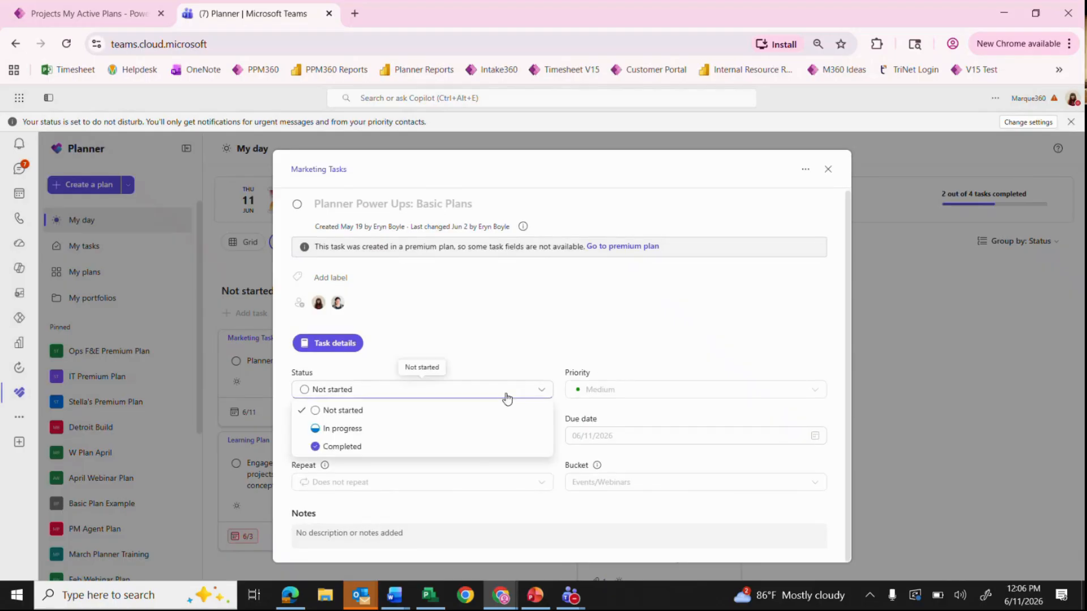
{"action": "left_click", "coordinate": [365, 446]}
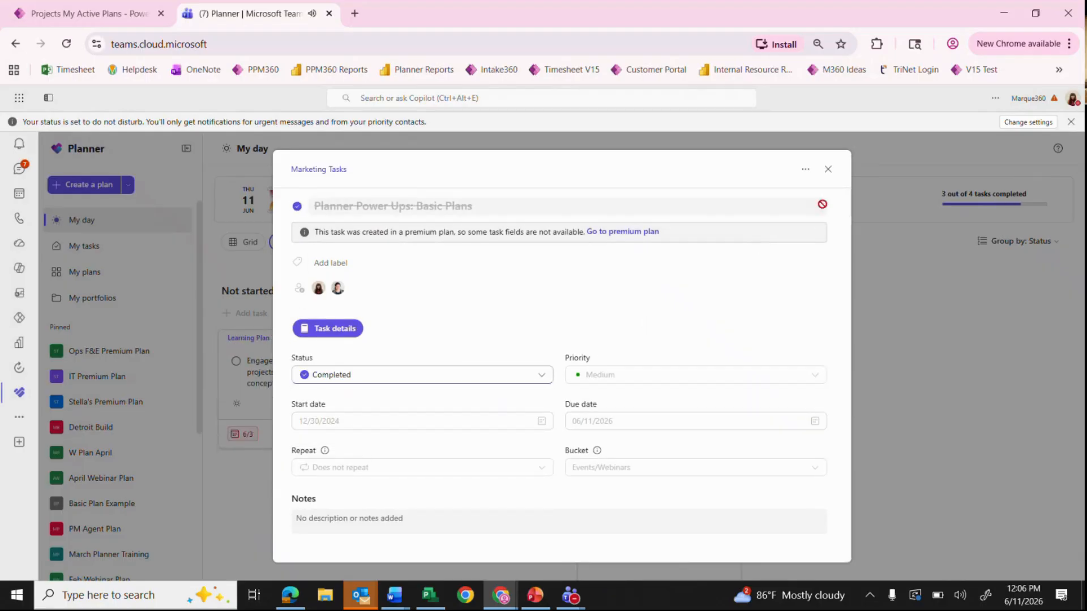
{"action": "left_click", "coordinate": [827, 170]}
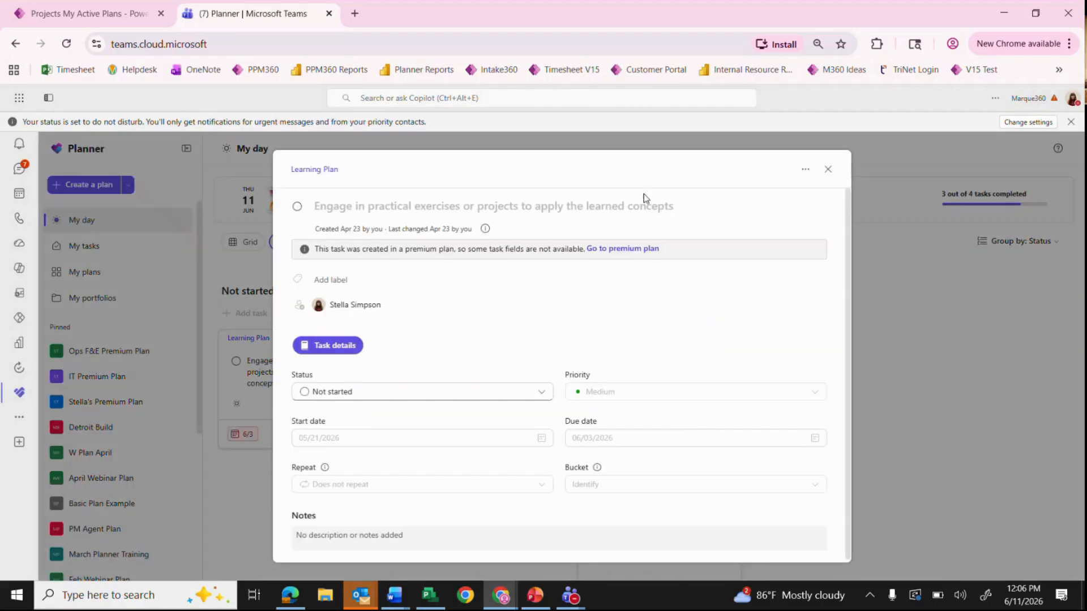
Step: Mark the Learning Plan task about engaging in practical exercises as completed and return My day to the grid view
{"action": "left_click", "coordinate": [828, 169]}
{"action": "left_click", "coordinate": [236, 361]}
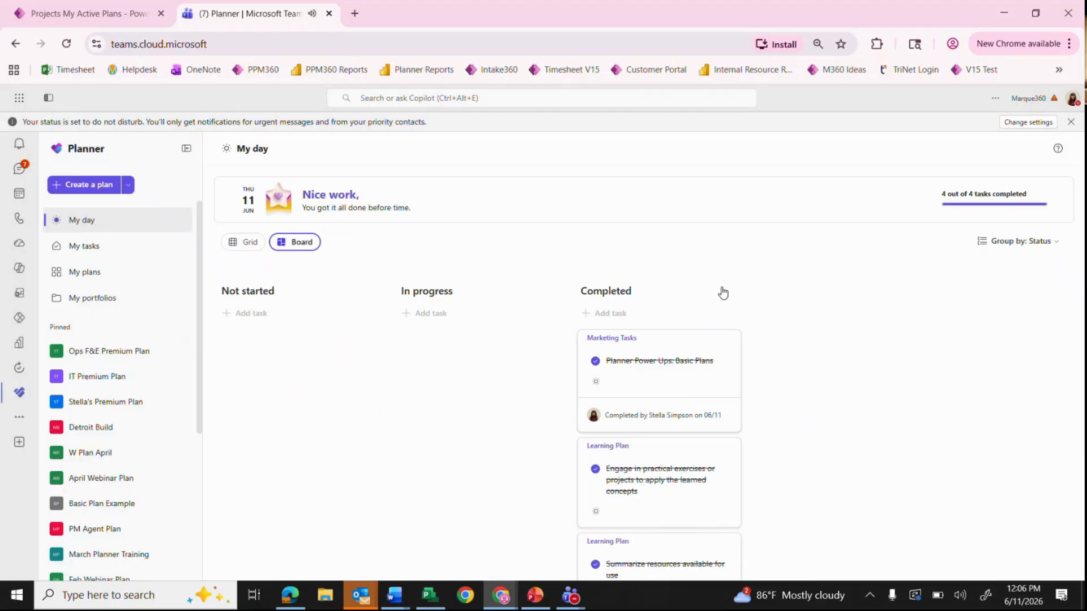
{"action": "left_click", "coordinate": [243, 247]}
Step: Review My tasks through the All, Assigned to me and Flagged emails filters, ending on the tasks Assigned to me
{"action": "left_click", "coordinate": [124, 252]}
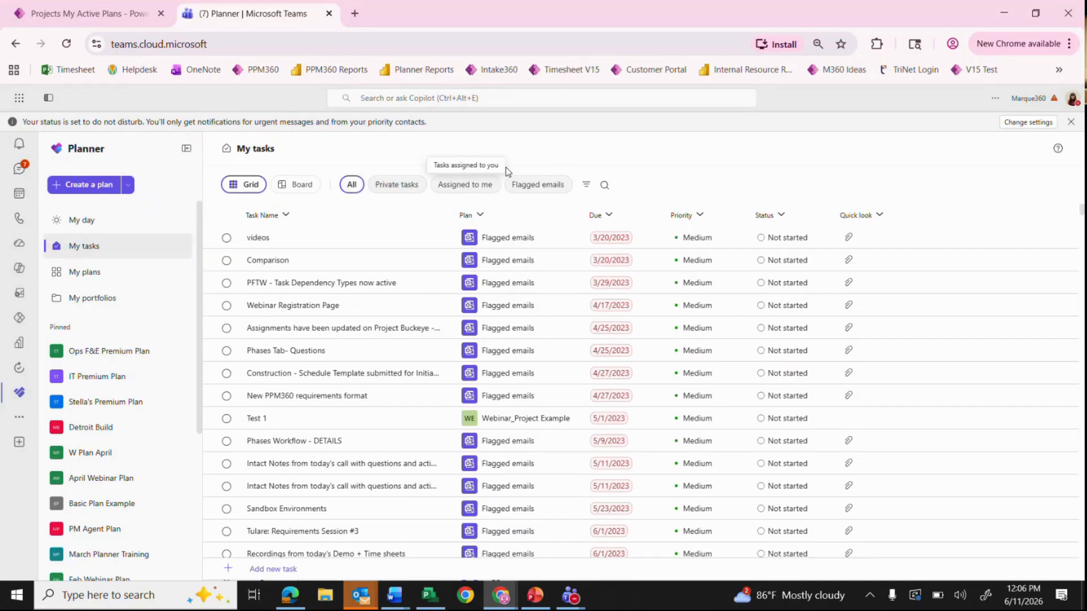
{"action": "left_click", "coordinate": [588, 186]}
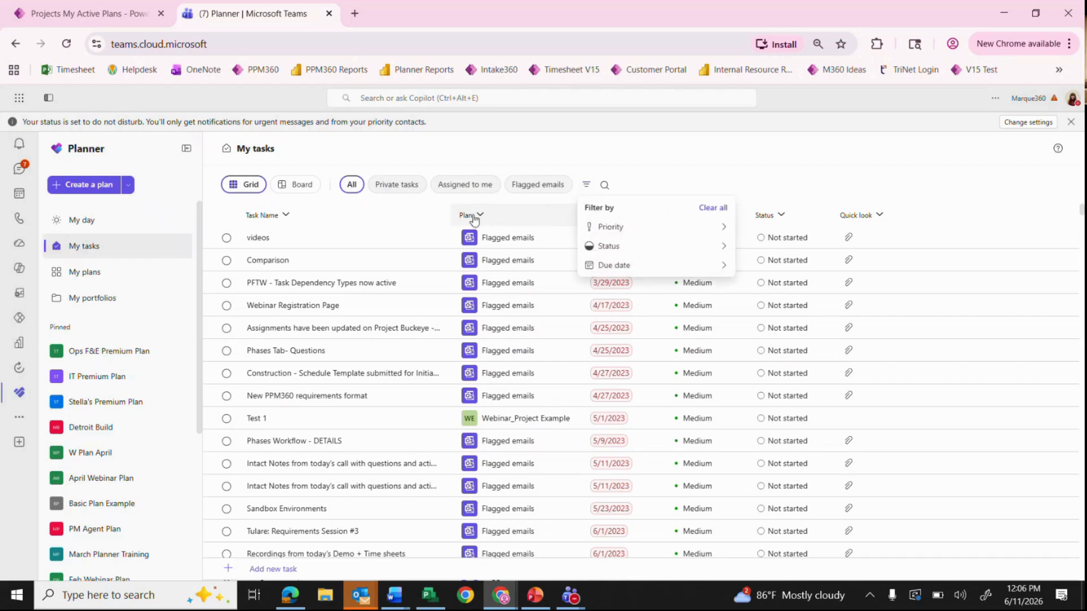
{"action": "left_click", "coordinate": [352, 188]}
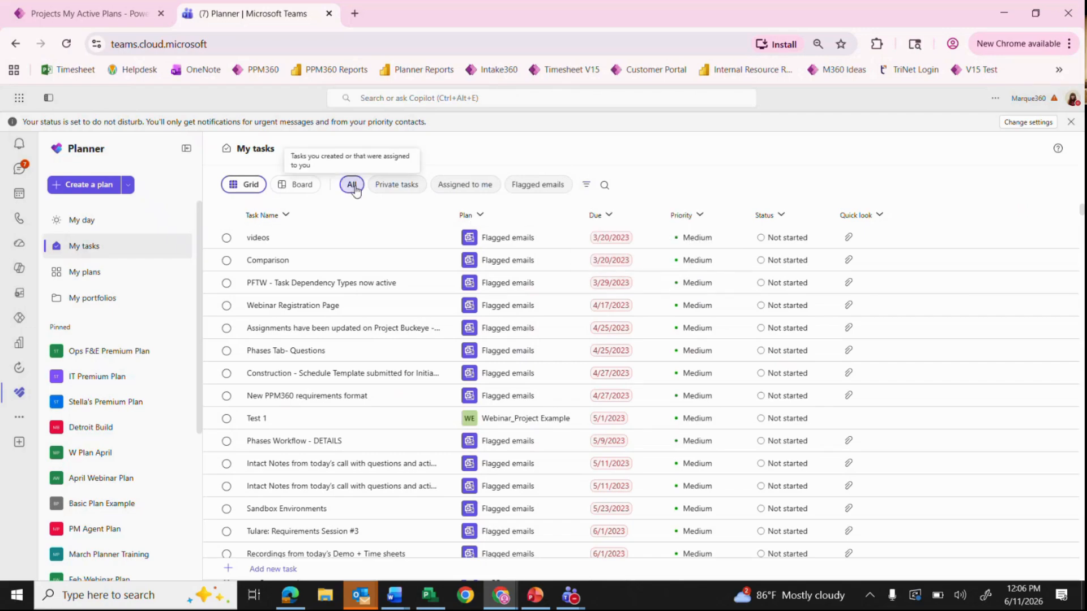
{"action": "left_click", "coordinate": [463, 185]}
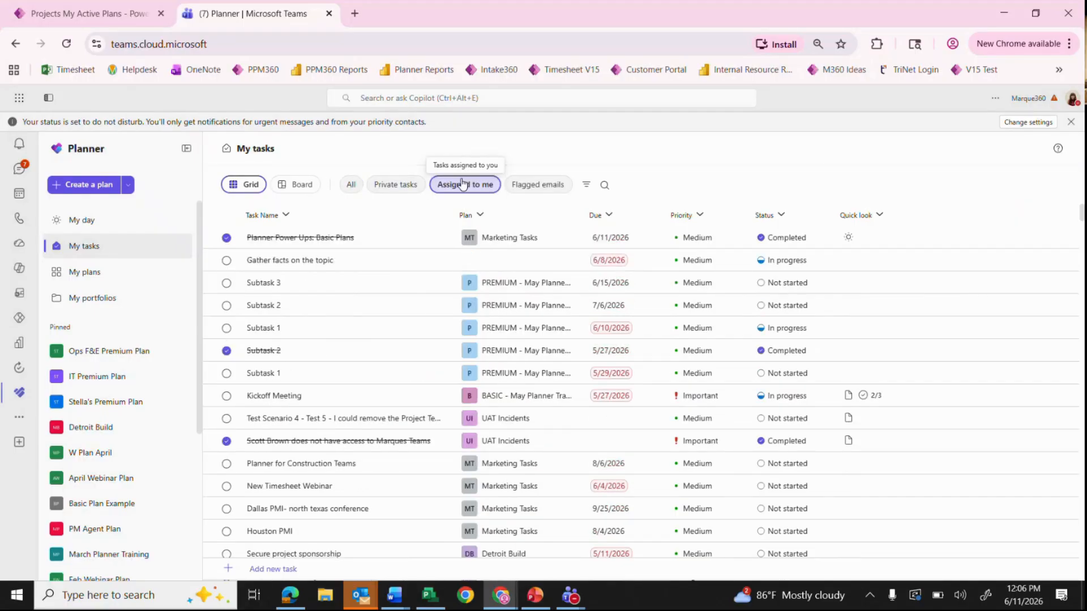
{"action": "left_click", "coordinate": [541, 185]}
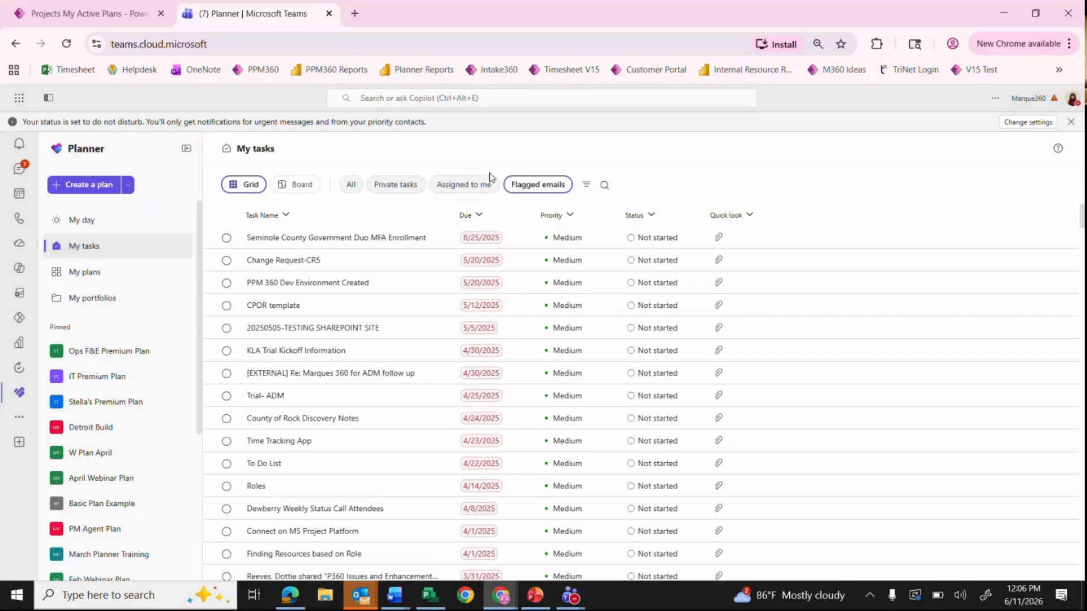
{"action": "left_click", "coordinate": [443, 187]}
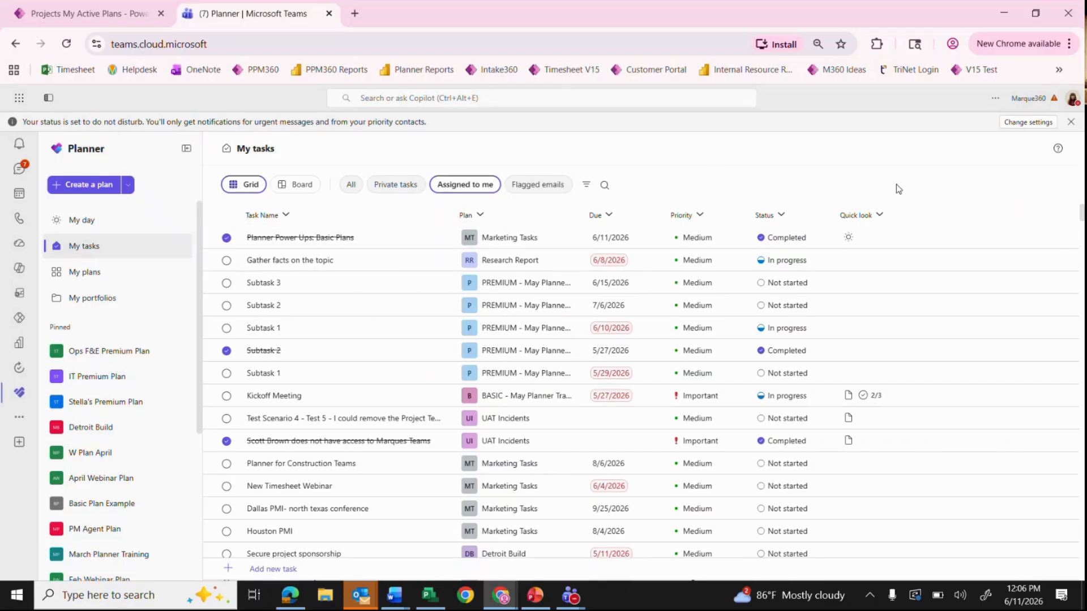
Step: Show the assigned tasks as a board and view the details of the task "Gather facts on the topic"
{"action": "mouse_move", "coordinate": [851, 247]}
{"action": "left_click", "coordinate": [315, 184]}
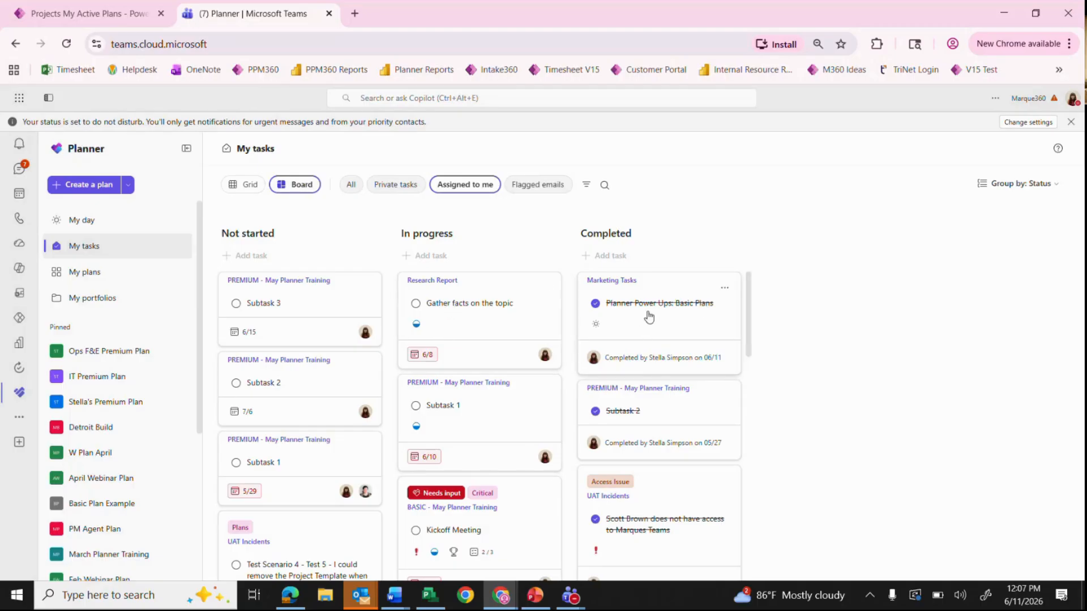
{"action": "left_click", "coordinate": [421, 307]}
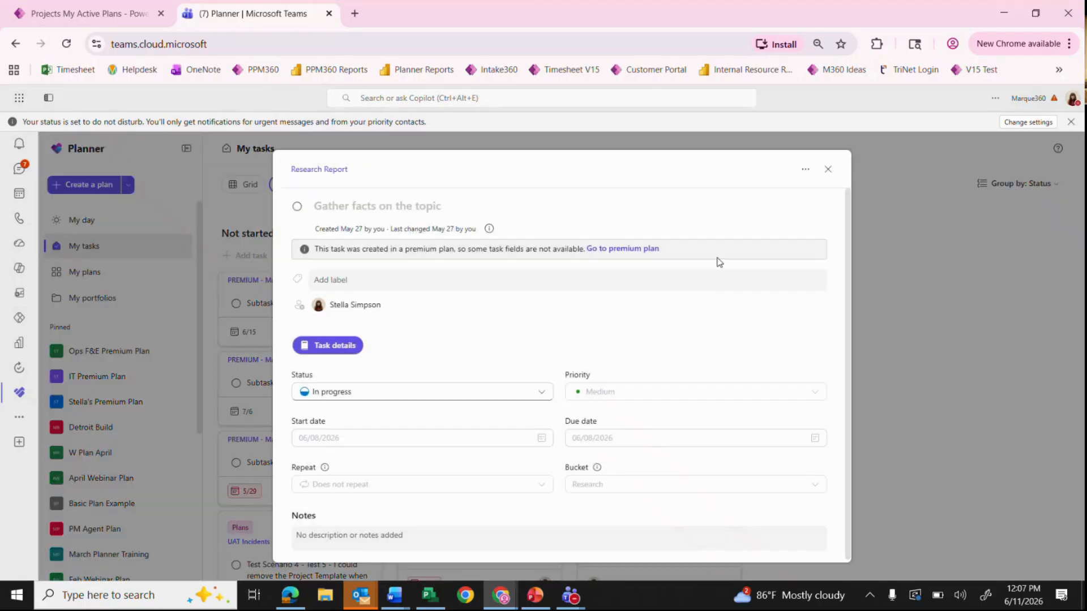
{"action": "key", "text": "Escape"}
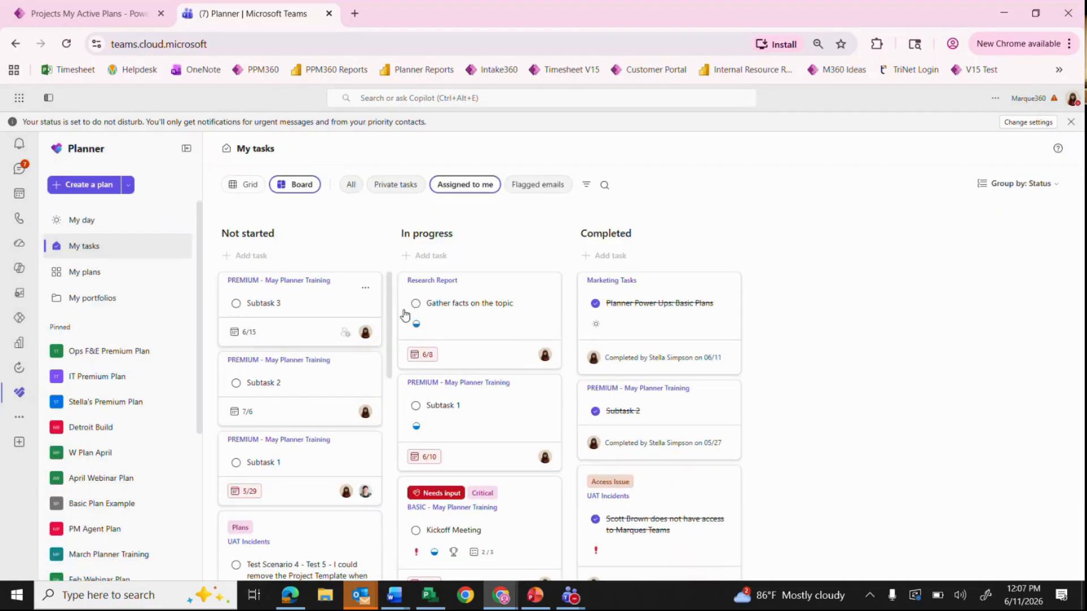
Step: Mark the "Gather facts on the topic" task as completed and view the grouping options for the board
{"action": "left_click", "coordinate": [415, 303]}
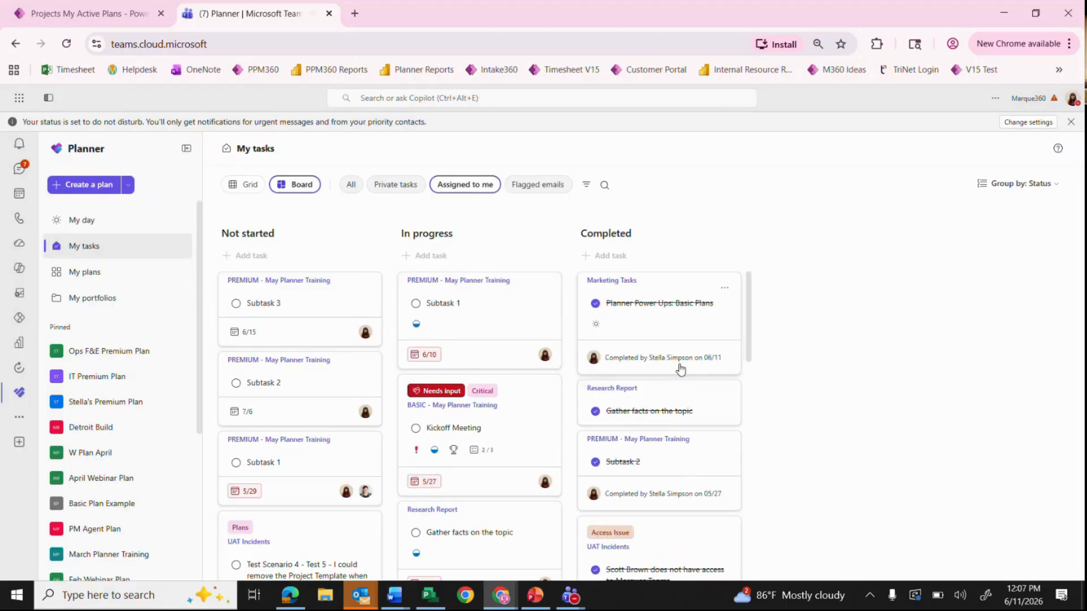
{"action": "left_click", "coordinate": [995, 185]}
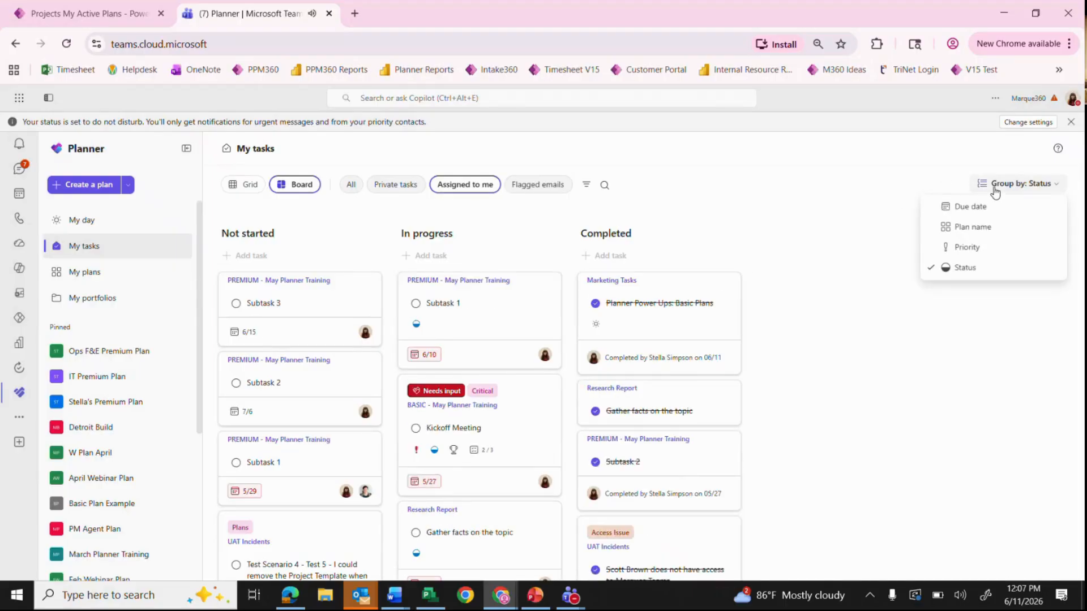
{"action": "left_click", "coordinate": [955, 416]}
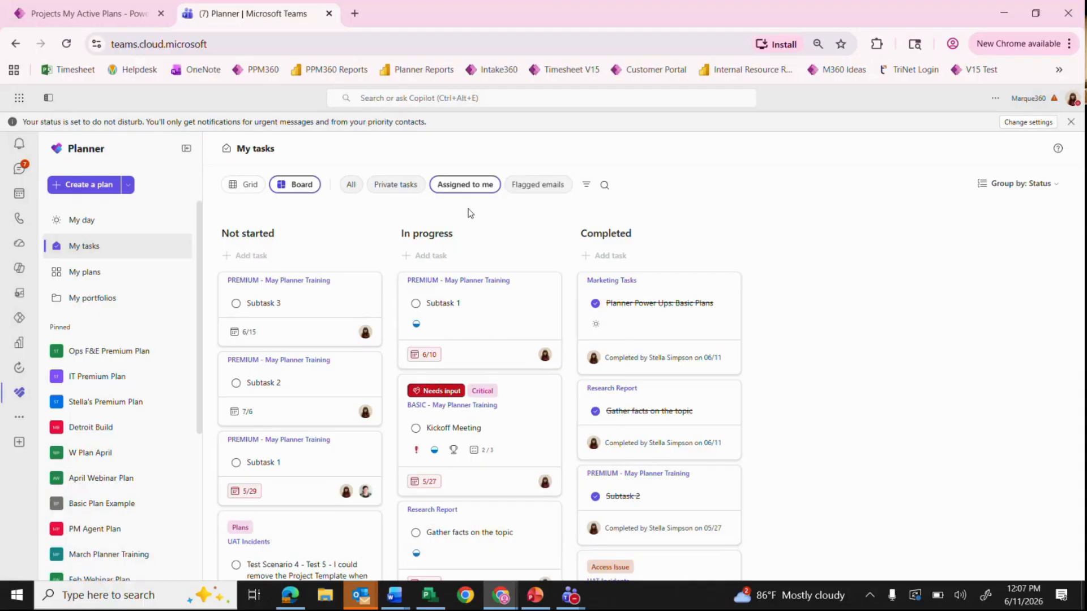
Step: Open My plans, filter the plans by the keywords "webinar" and "demo", and clear the filter
{"action": "left_click", "coordinate": [122, 277]}
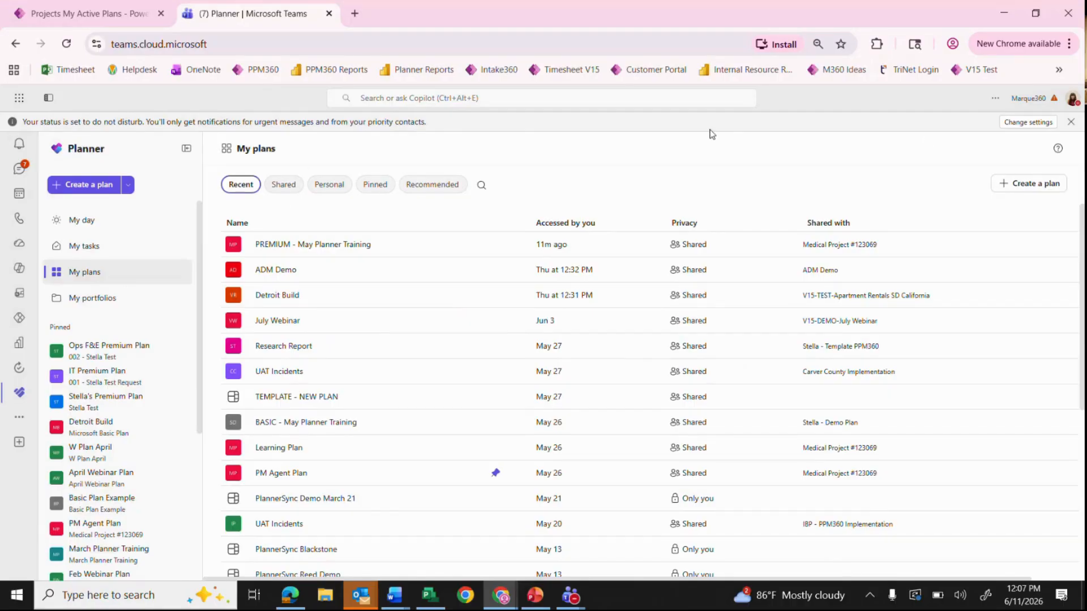
{"action": "left_click", "coordinate": [481, 184]}
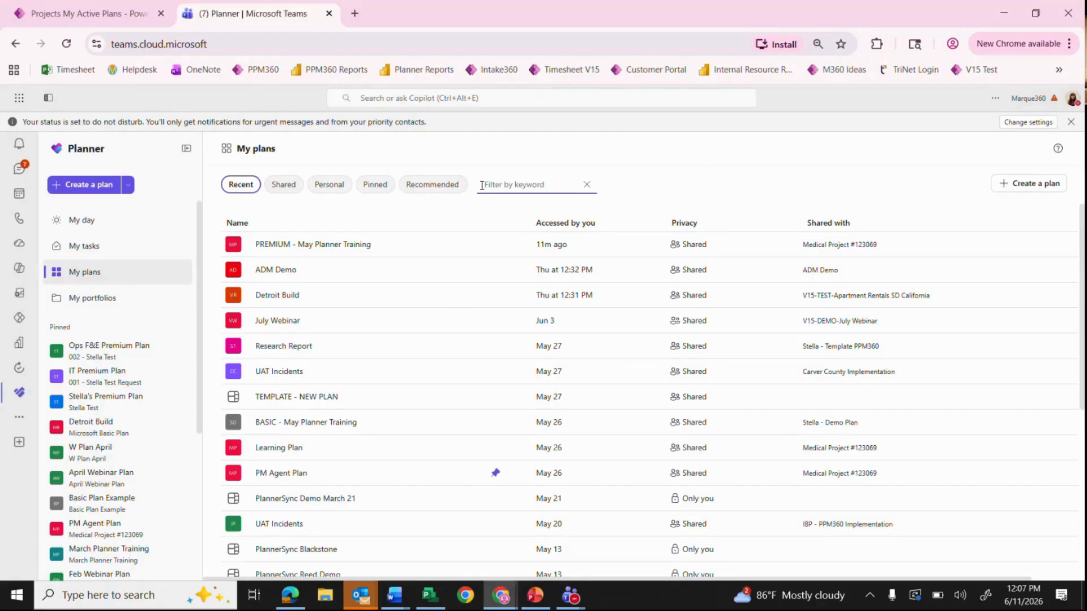
{"action": "type", "text": "webinar"}
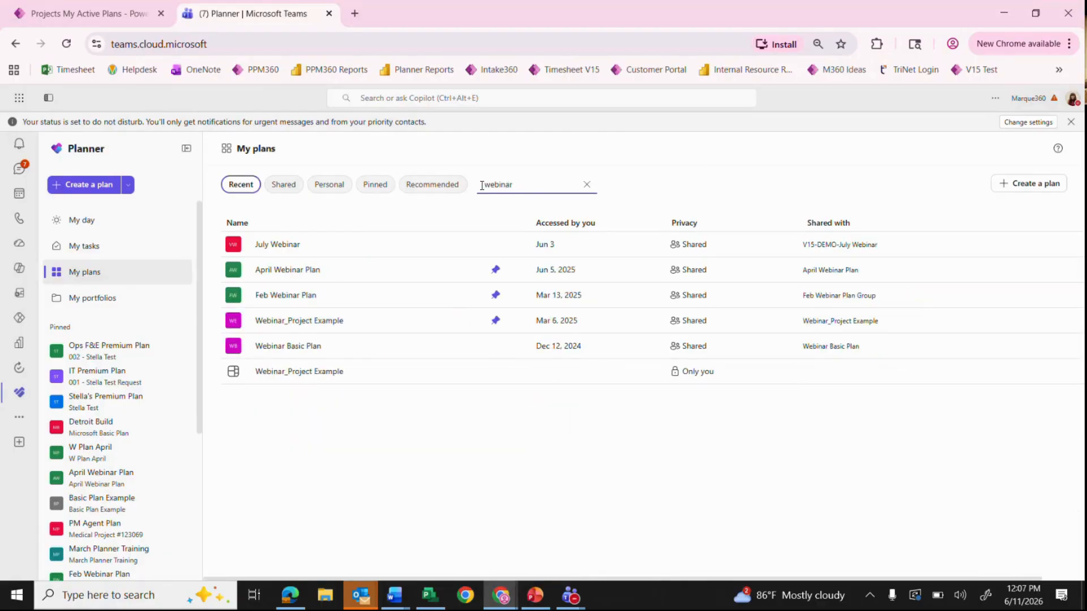
{"action": "key", "text": "BackSpace"}
{"action": "key", "text": "BackSpace"}
{"action": "key", "text": "BackSpace"}
{"action": "key", "text": "BackSpace"}
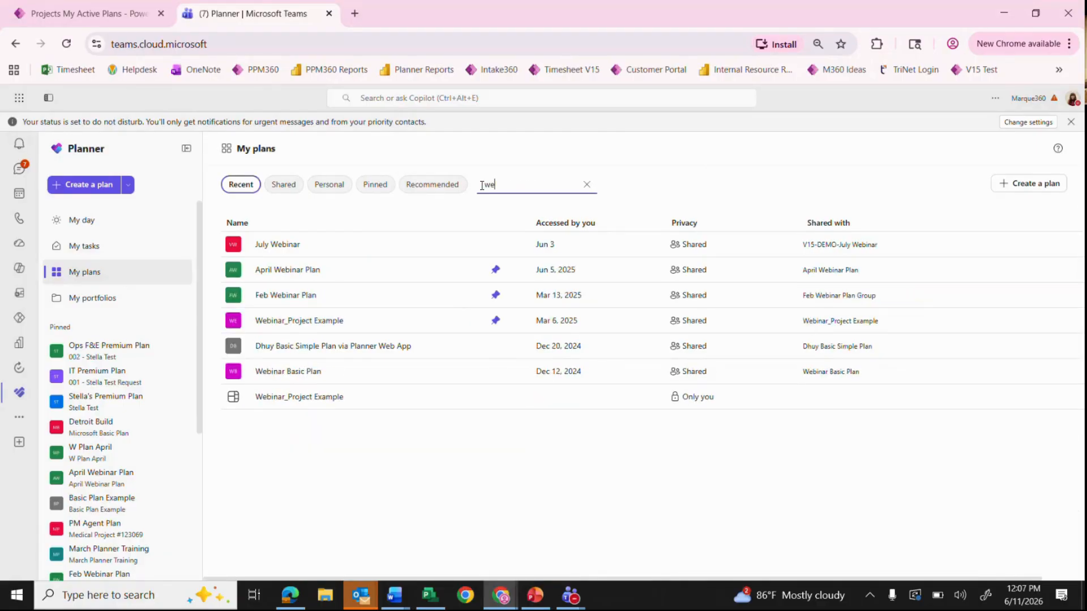
{"action": "type", "text": "demo"}
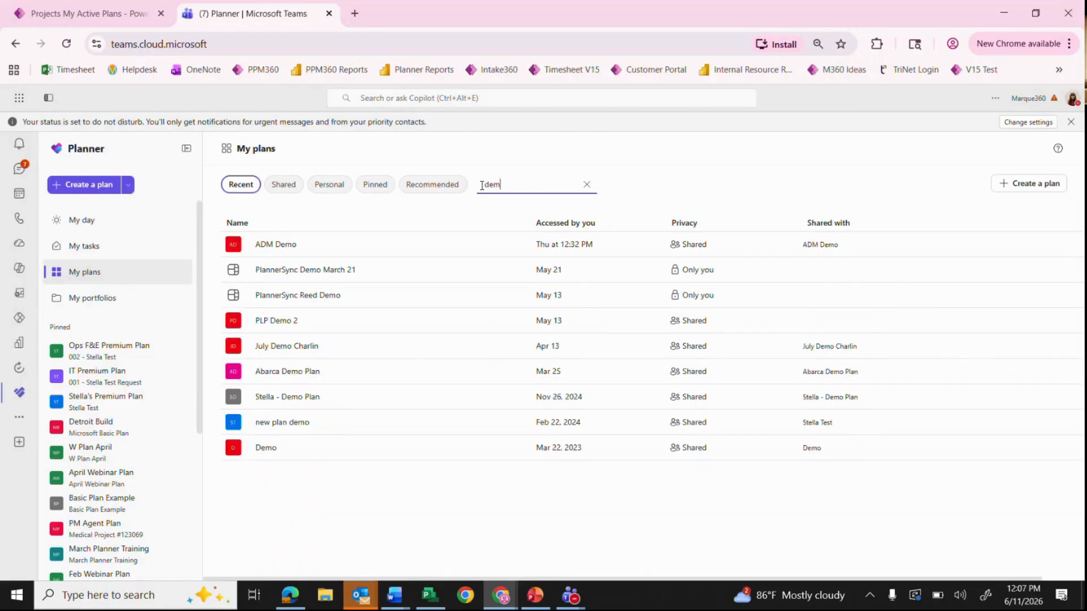
{"action": "key", "text": "BackSpace"}
{"action": "key", "text": "BackSpace"}
{"action": "key", "text": "BackSpace"}
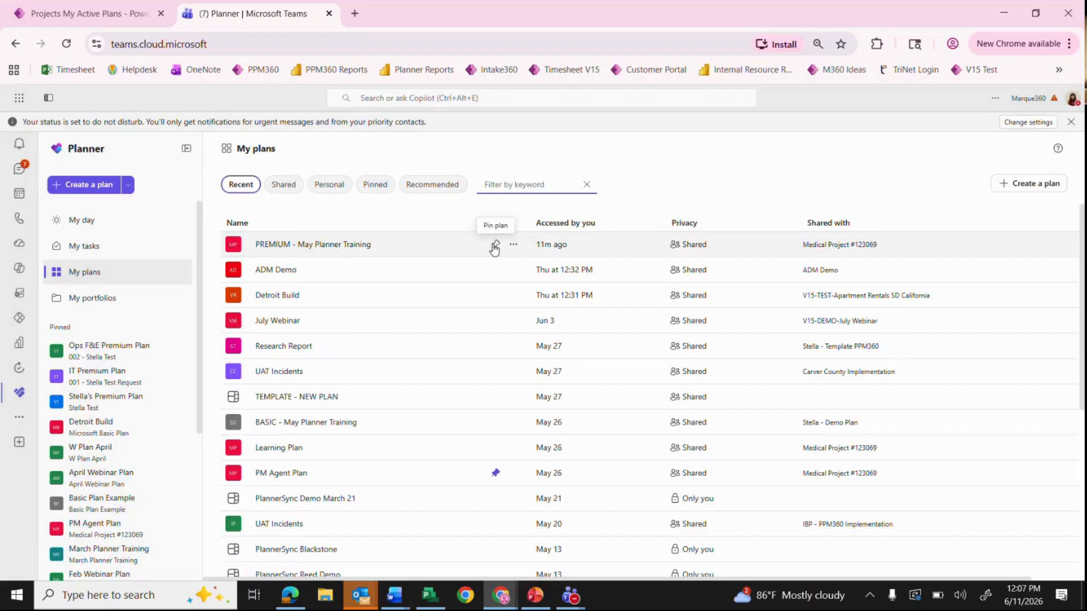
Step: Pin the "PREMIUM - May Planner Training" plan and unpin it again
{"action": "left_click", "coordinate": [494, 246]}
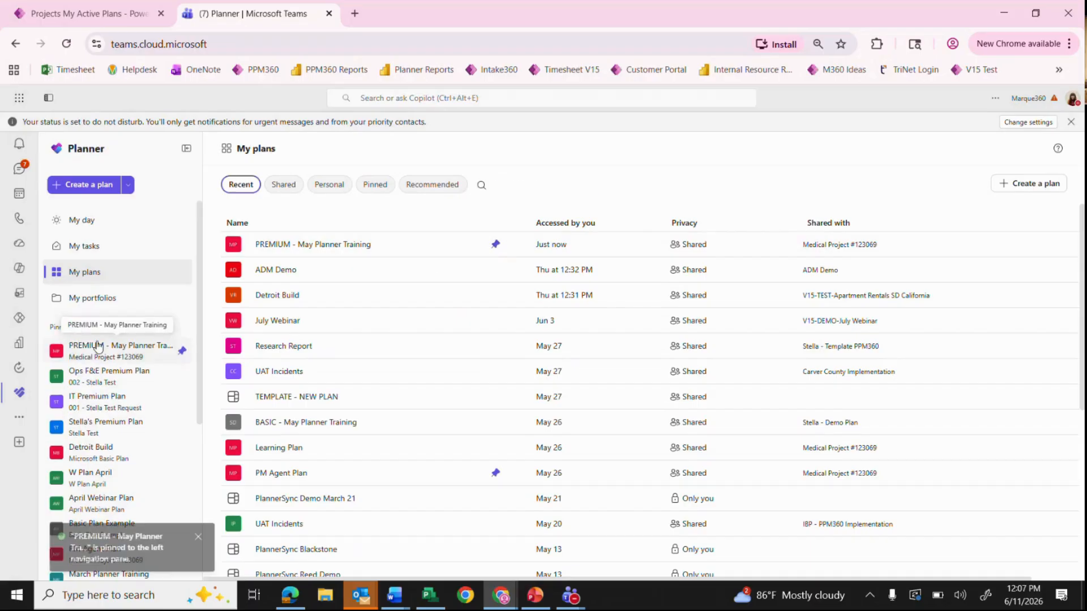
{"action": "left_click", "coordinate": [496, 245]}
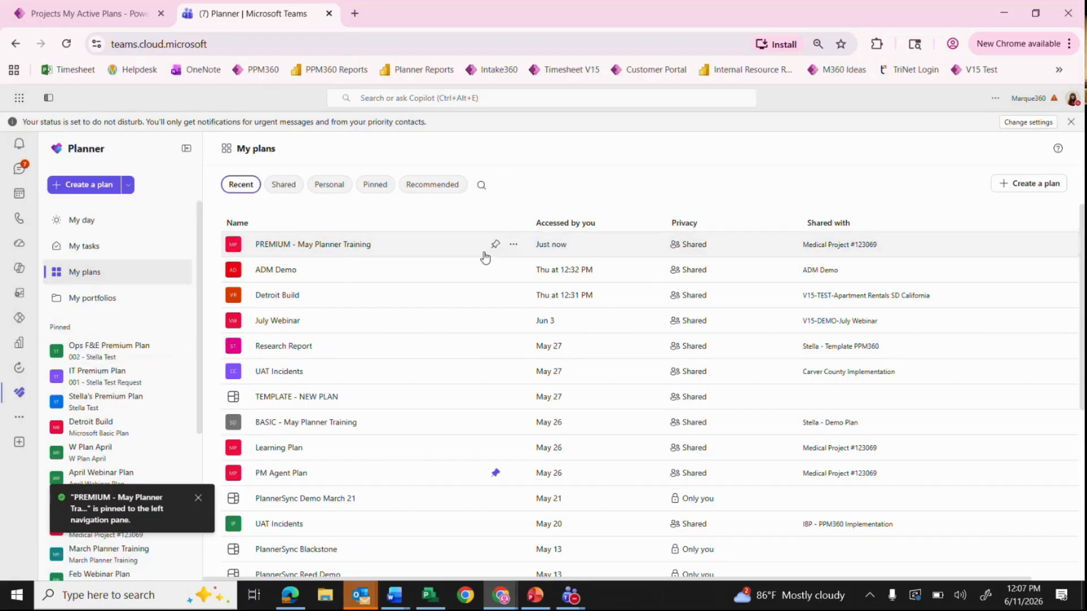
Step: Review the Shared, Personal and Pinned plans, and return to the Recent plans
{"action": "left_click", "coordinate": [292, 185]}
{"action": "left_click", "coordinate": [329, 189]}
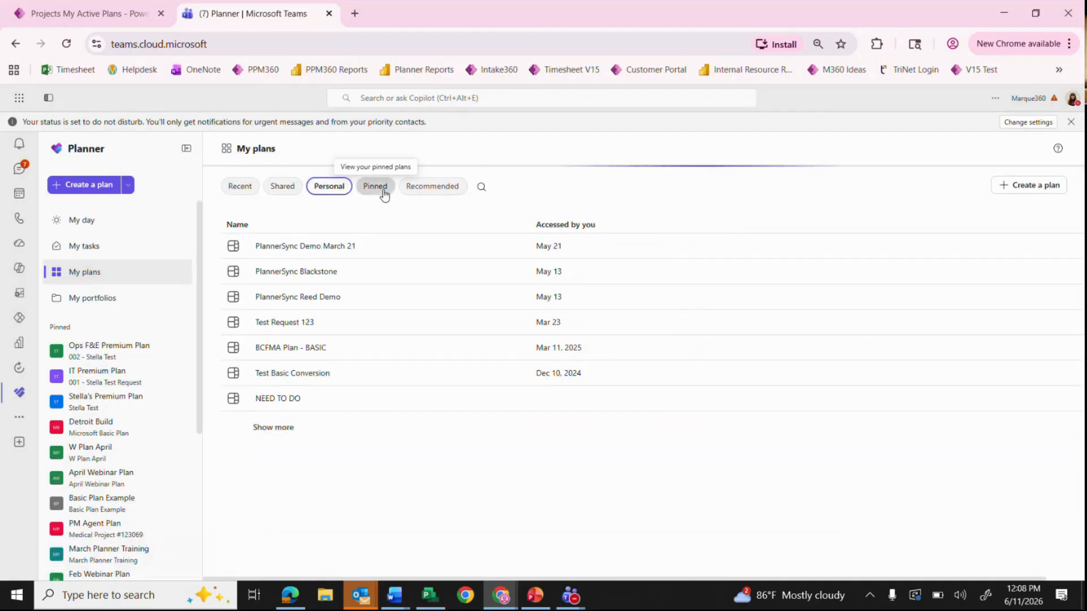
{"action": "left_click", "coordinate": [378, 188]}
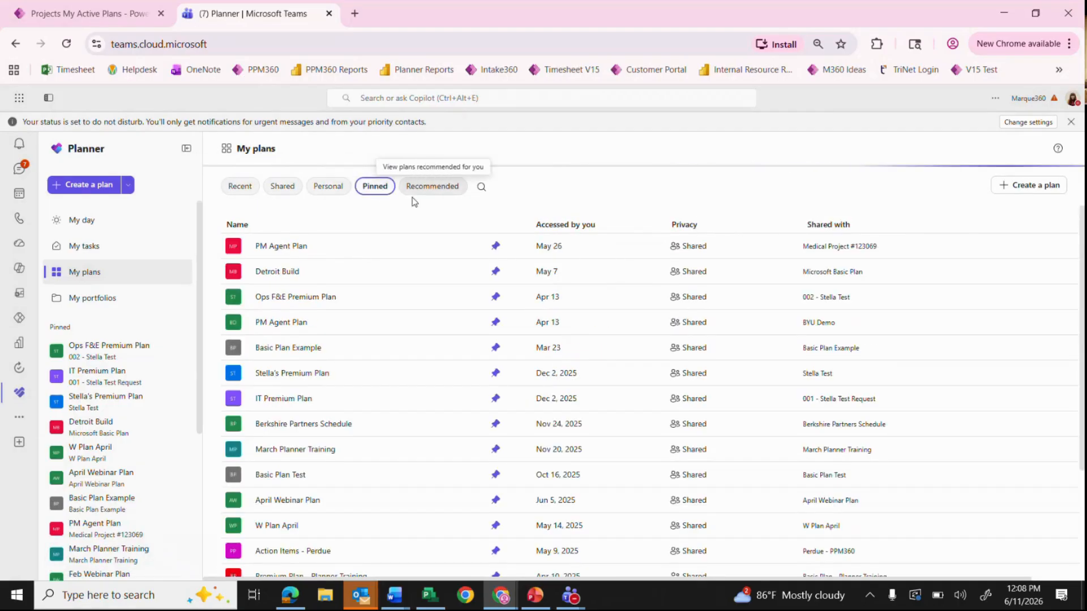
{"action": "left_click", "coordinate": [245, 189]}
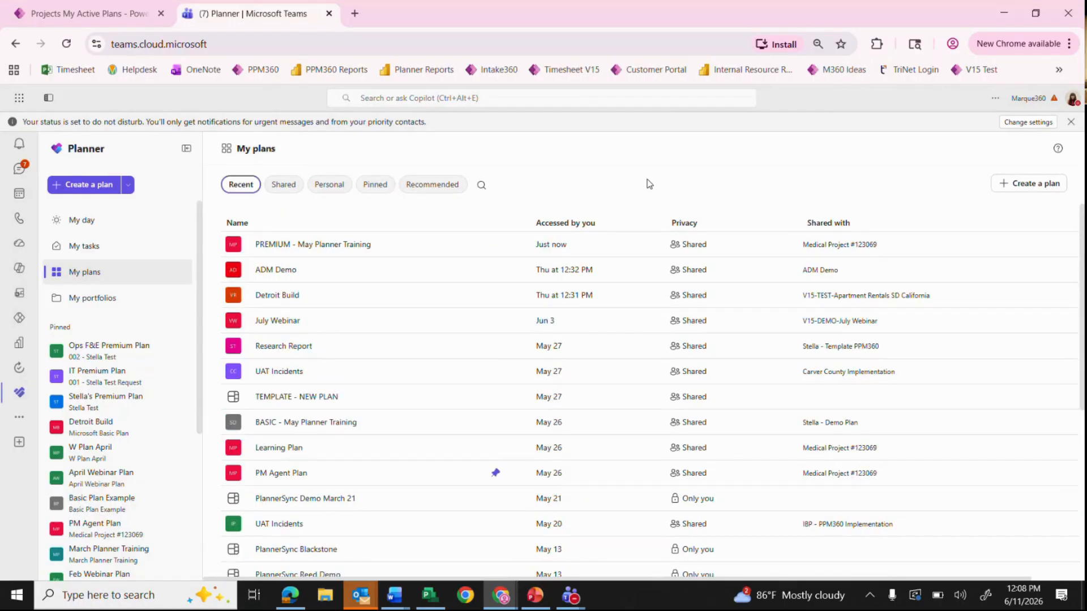
Step: Dismiss the do-not-disturb status notice and the desktop app download notice
{"action": "left_click", "coordinate": [1071, 122]}
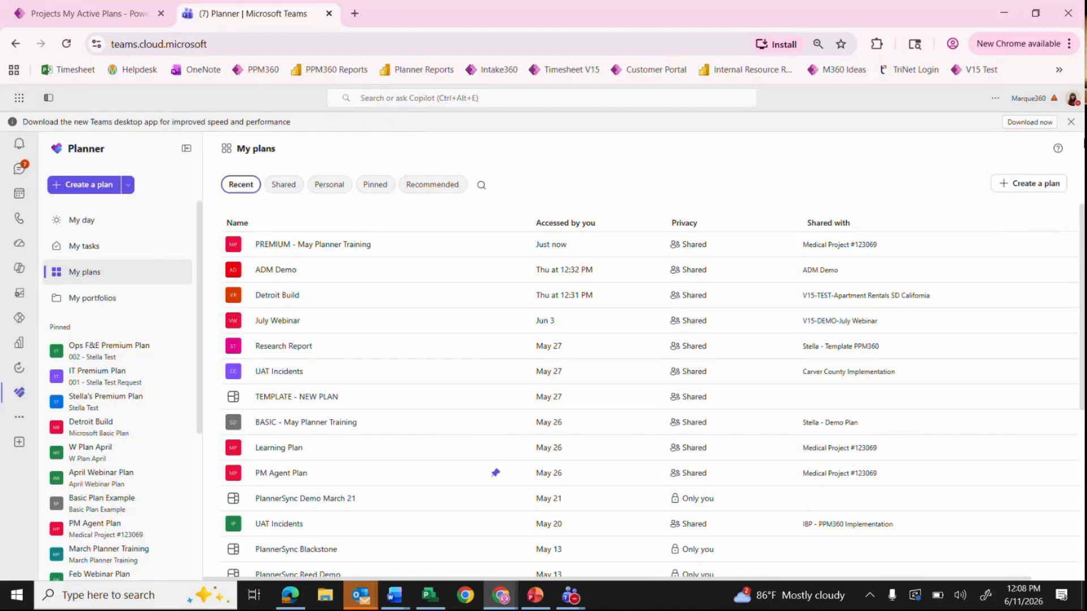
{"action": "left_click", "coordinate": [1070, 122]}
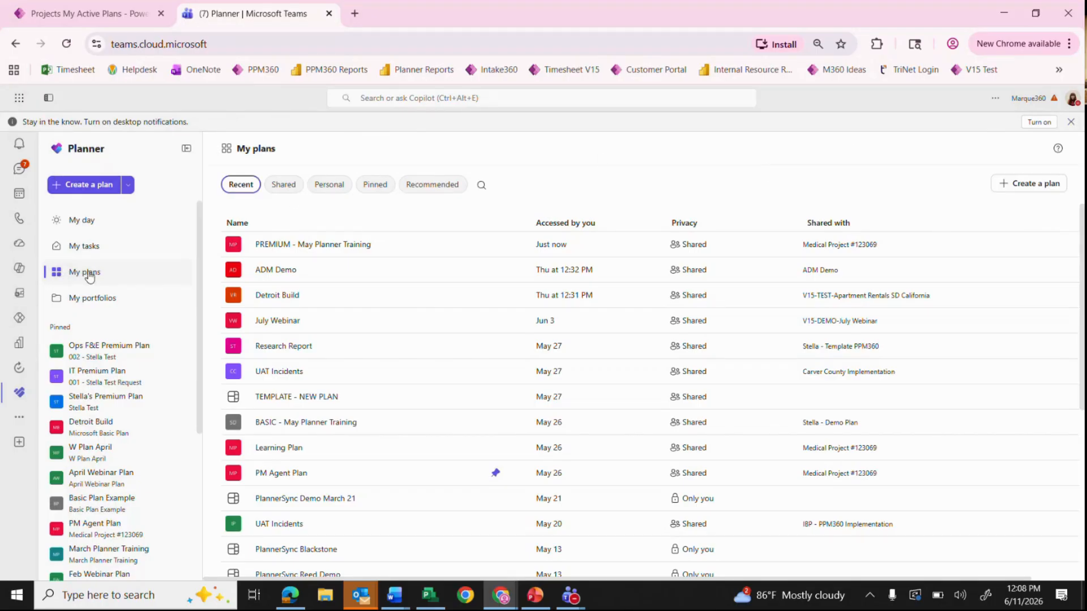
Step: Start creating a plan and preview the Premium plan, Basic plan and Goals and Objectives template options
{"action": "left_click", "coordinate": [1007, 188]}
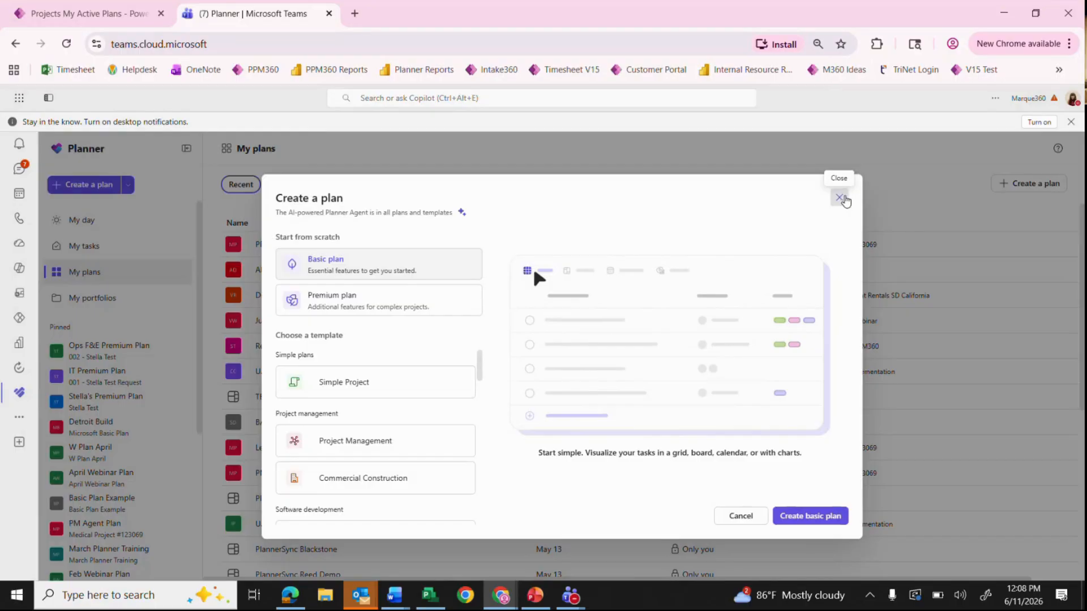
{"action": "left_click", "coordinate": [841, 199]}
{"action": "left_click", "coordinate": [94, 194]}
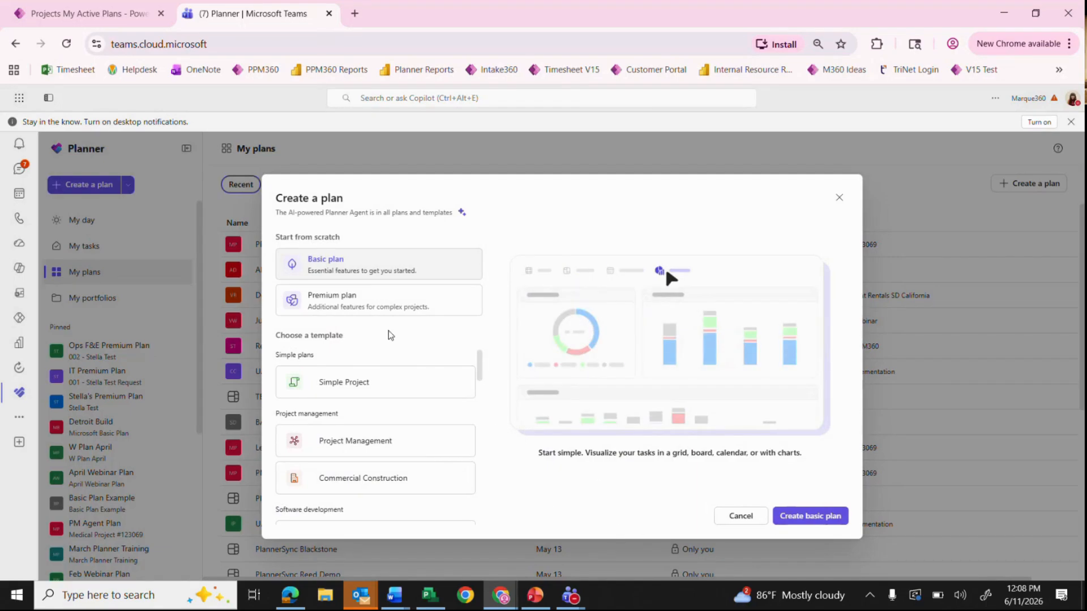
{"action": "left_click", "coordinate": [371, 306]}
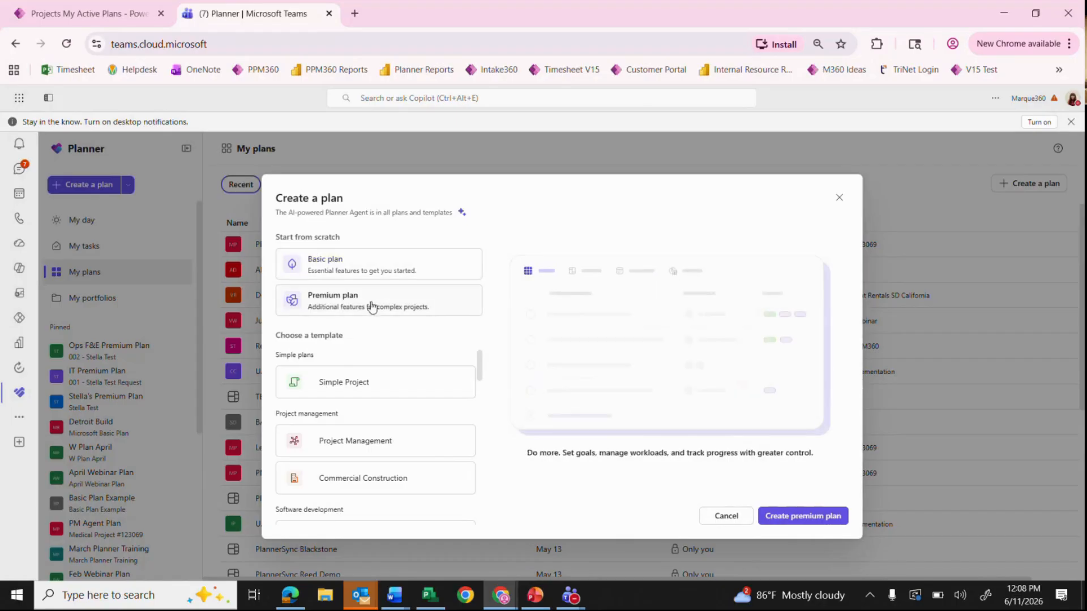
{"action": "left_click", "coordinate": [388, 267]}
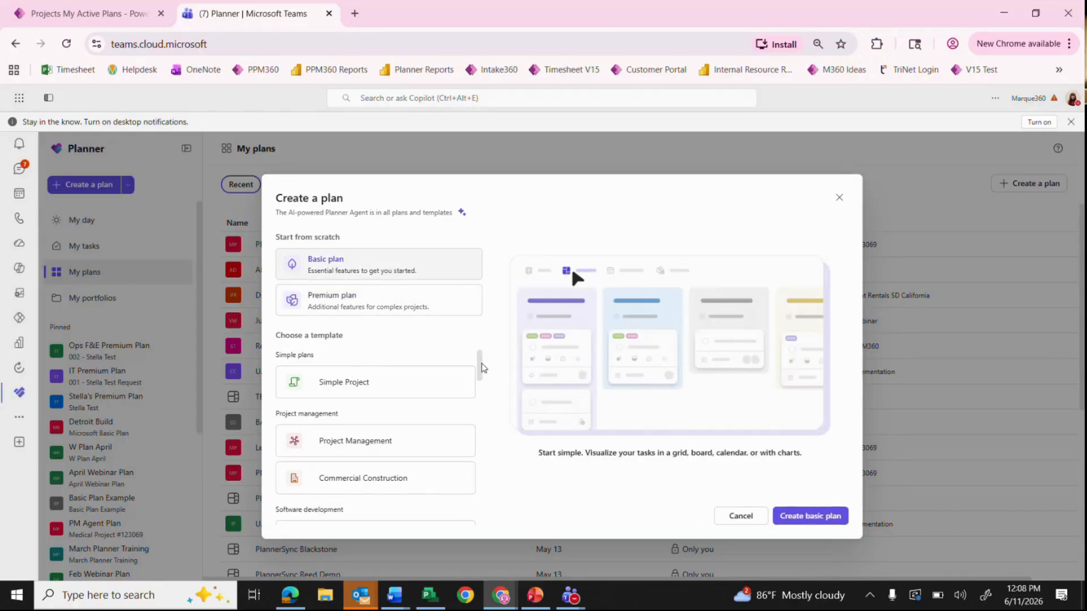
{"action": "left_click_drag", "start_coordinate": [482, 367], "coordinate": [479, 419]}
{"action": "left_click", "coordinate": [359, 443]}
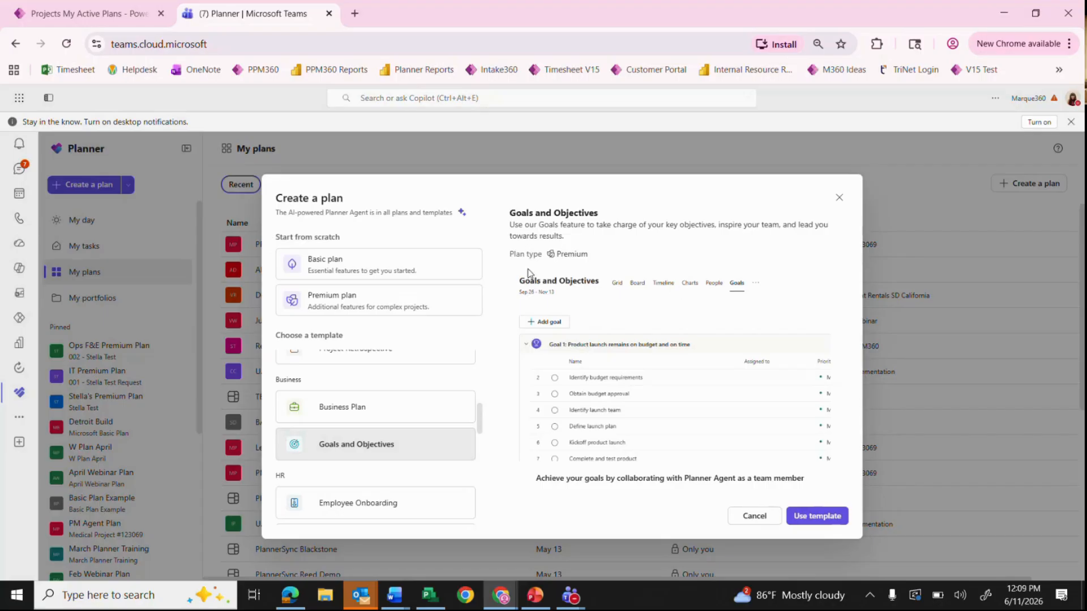
Step: Create a basic plan from the Business Plan template, keeping the suggested plan name
{"action": "left_click", "coordinate": [418, 405]}
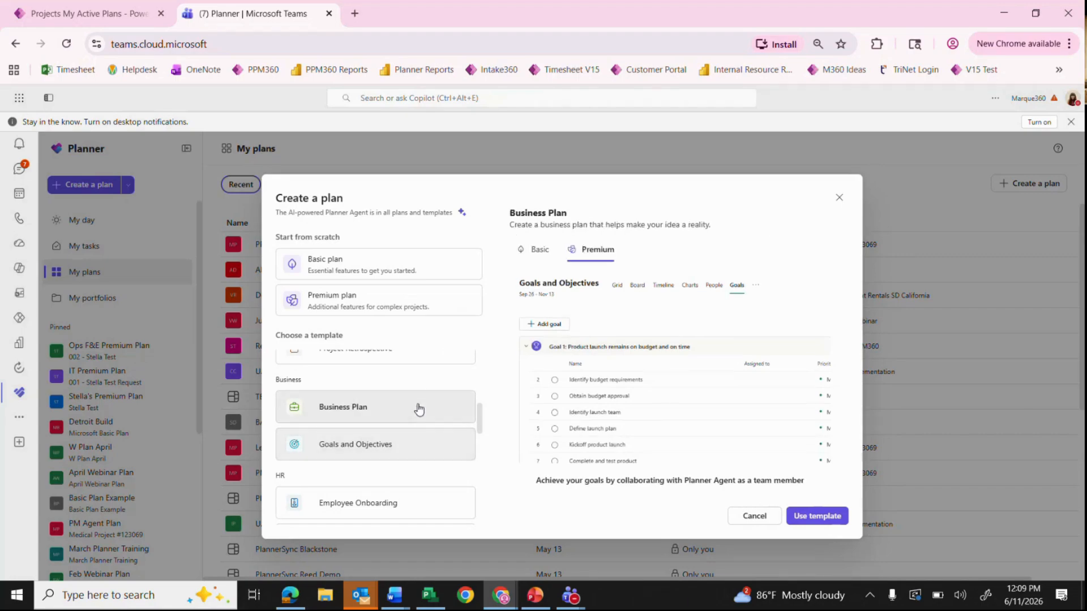
{"action": "left_click", "coordinate": [625, 263]}
{"action": "left_click", "coordinate": [537, 253]}
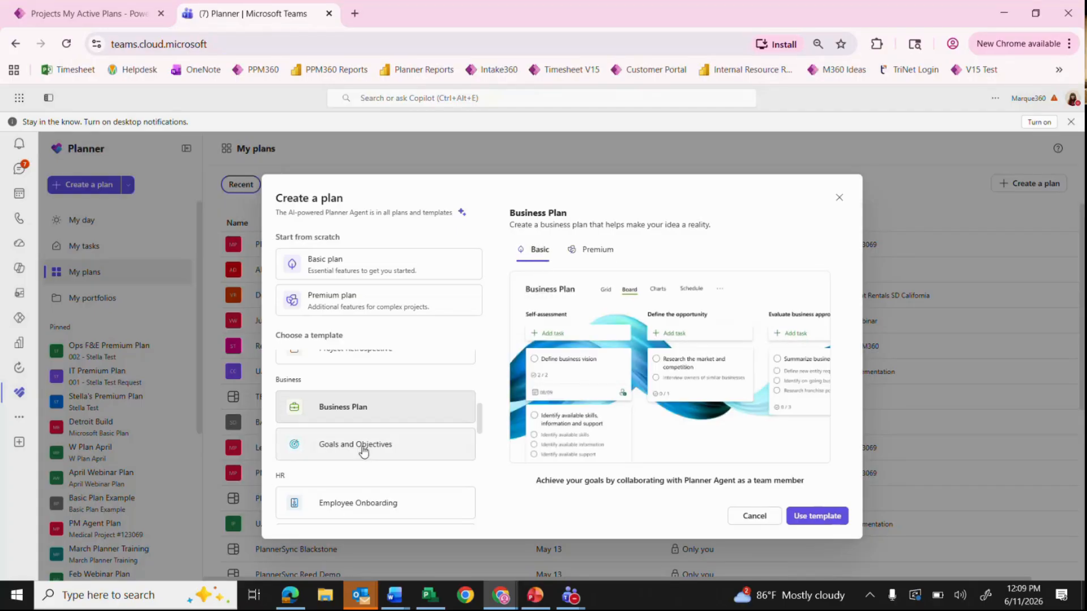
{"action": "scroll", "coordinate": [363, 447], "scroll_direction": "up", "scroll_amount": 5}
{"action": "scroll", "coordinate": [363, 451], "scroll_direction": "down", "scroll_amount": 5}
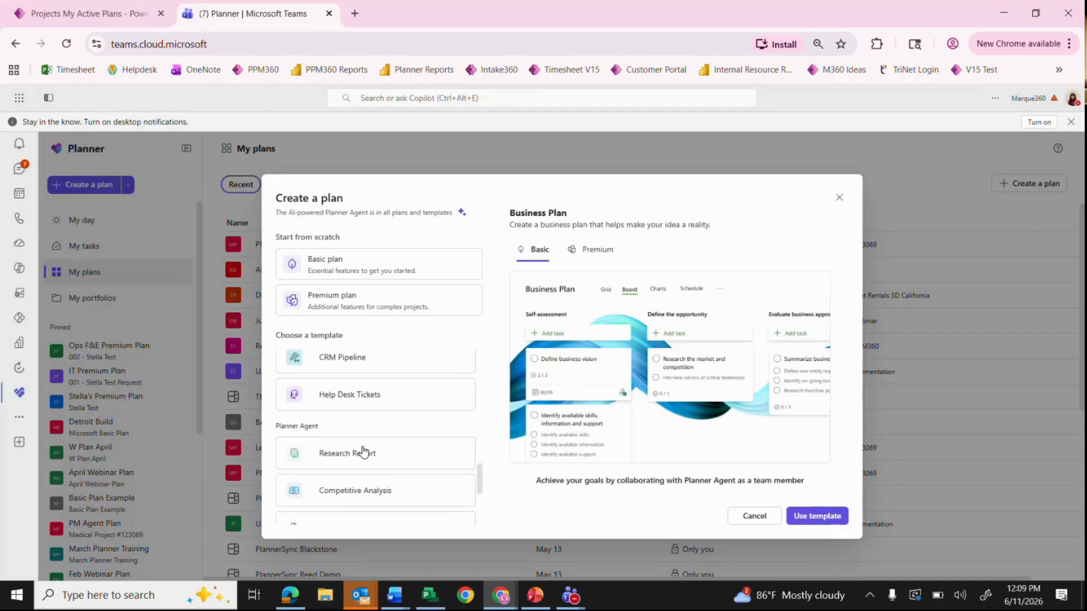
{"action": "scroll", "coordinate": [362, 451], "scroll_direction": "up", "scroll_amount": 5}
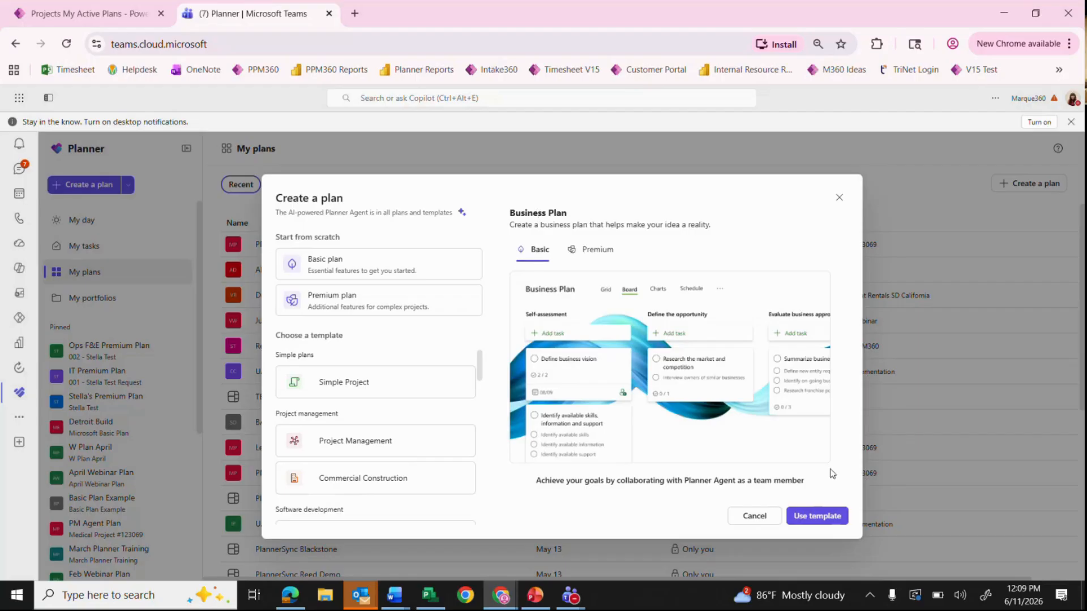
{"action": "left_click", "coordinate": [833, 519]}
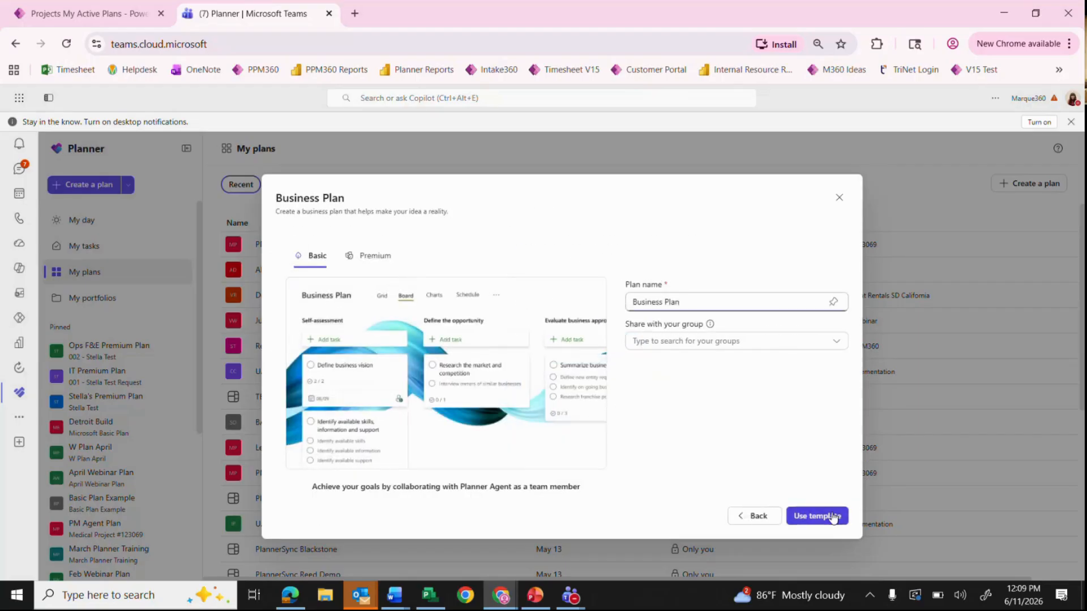
{"action": "left_click", "coordinate": [832, 517]}
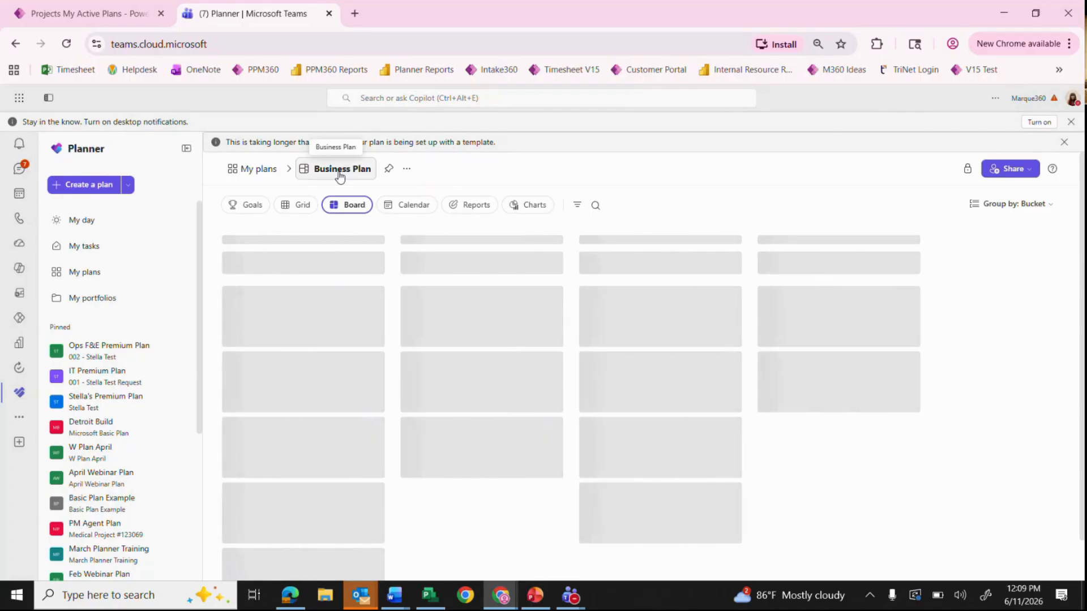
Step: Rename the new Business Plan as "Basic Plan Webinar" in its plan details
{"action": "left_click", "coordinate": [340, 172]}
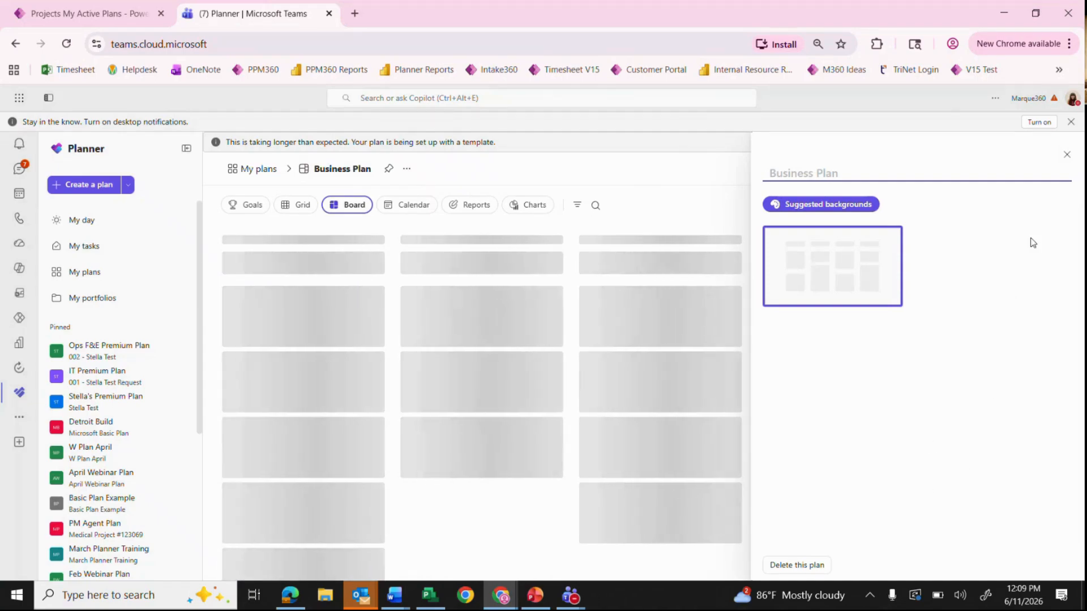
{"action": "left_click", "coordinate": [1067, 155]}
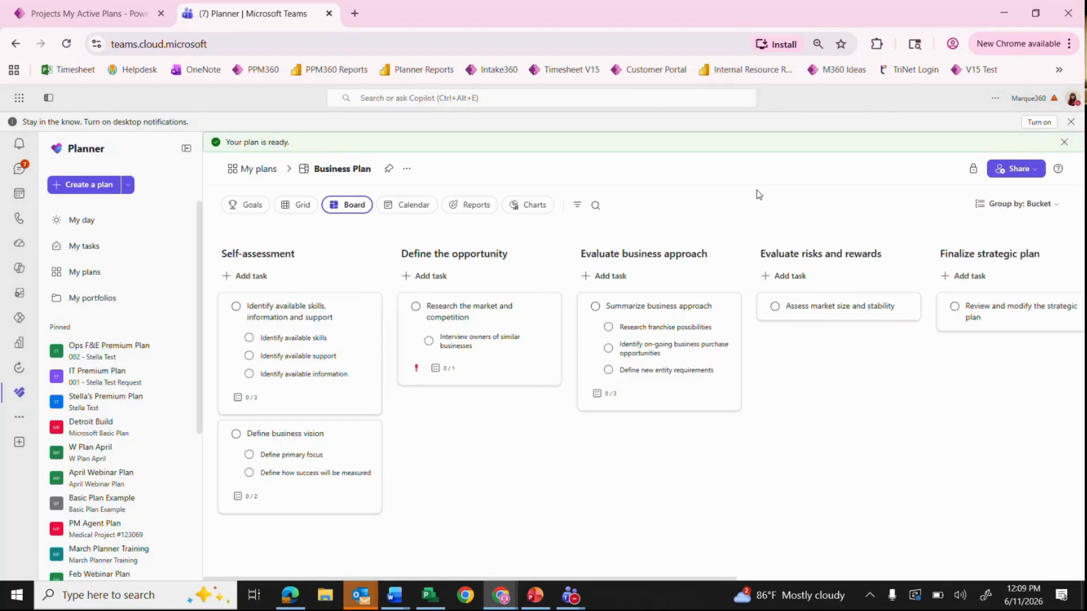
{"action": "left_click", "coordinate": [340, 170]}
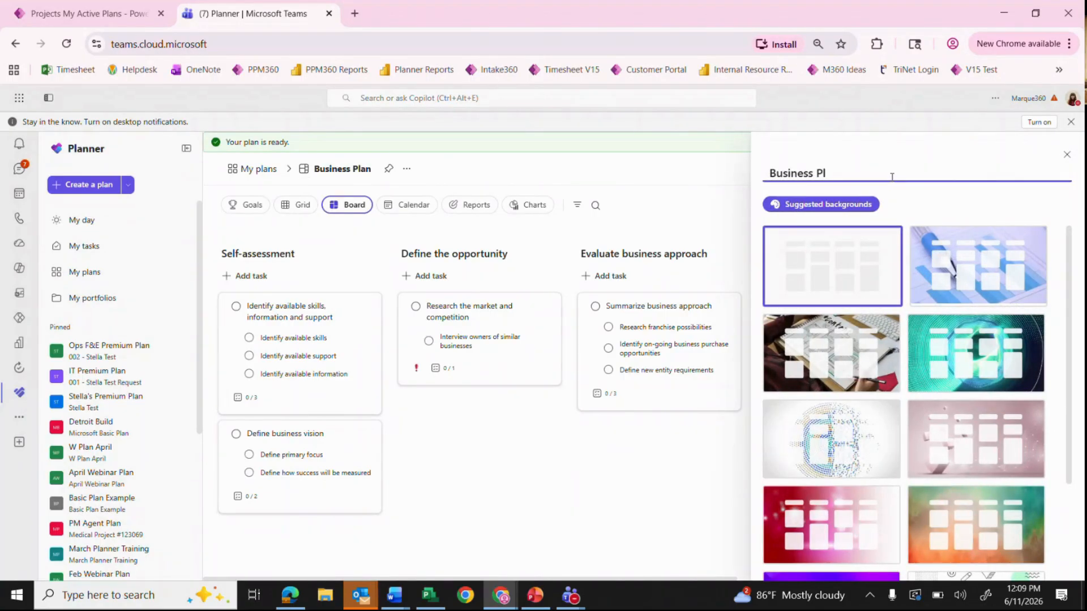
{"action": "key", "text": "BackSpace"}
{"action": "key", "text": "BackSpace"}
{"action": "key", "text": "BackSpace"}
{"action": "key", "text": "BackSpace"}
{"action": "key", "text": "BackSpace"}
{"action": "key", "text": "BackSpace"}
{"action": "key", "text": "BackSpace"}
{"action": "key", "text": "BackSpace"}
{"action": "key", "text": "BackSpace"}
{"action": "type", "text": "Basic"}
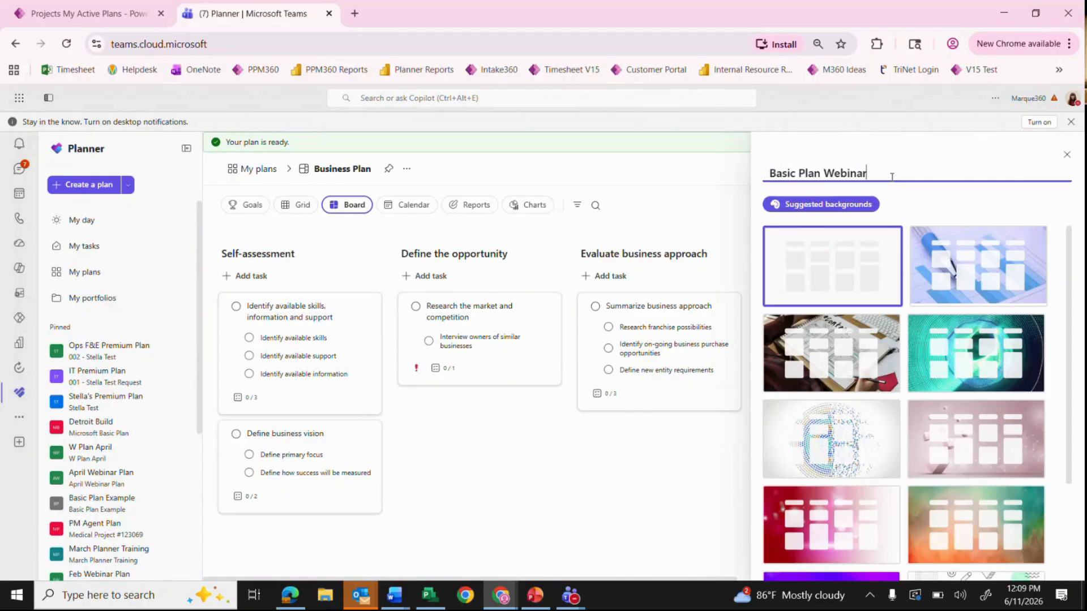
Step: Try the dotted-circle background for the plan and replace it with the multicoloured paint-splatter background
{"action": "left_click", "coordinate": [857, 453]}
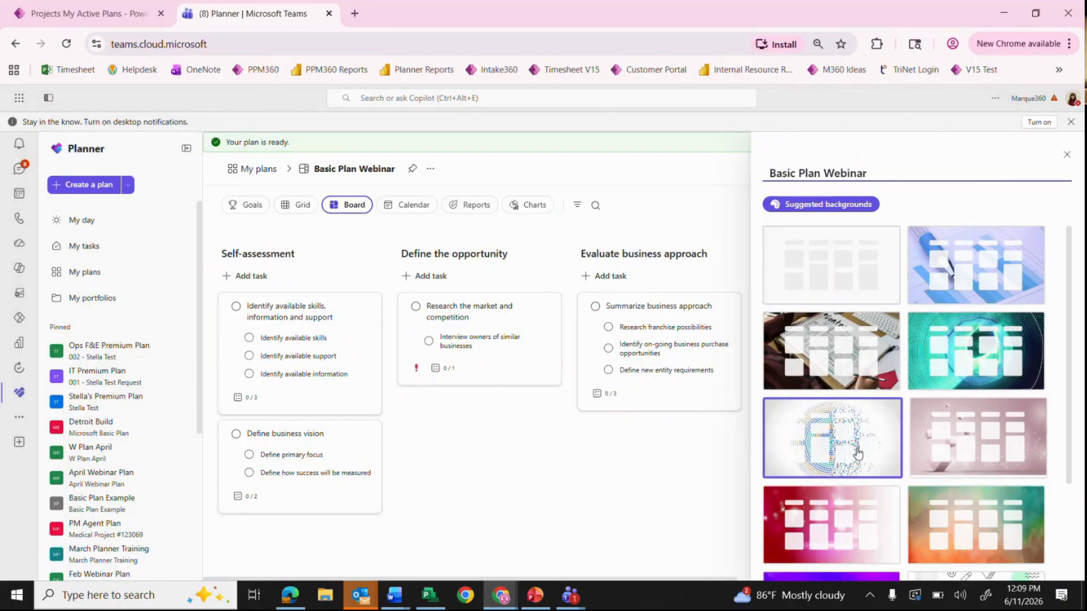
{"action": "scroll", "coordinate": [857, 453], "scroll_direction": "down", "scroll_amount": 1}
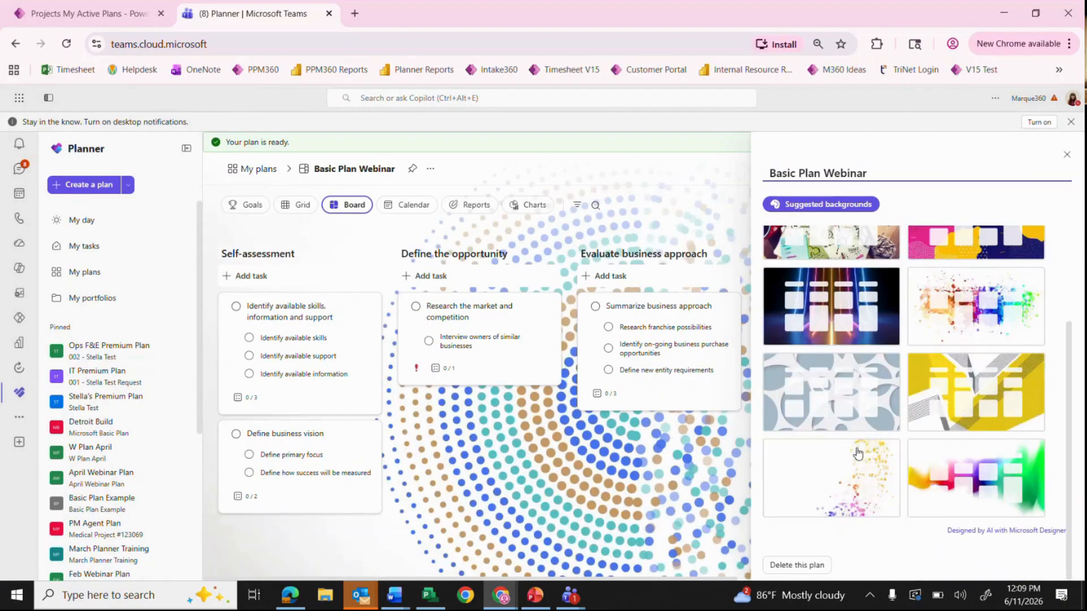
{"action": "scroll", "coordinate": [858, 453], "scroll_direction": "up", "scroll_amount": 3}
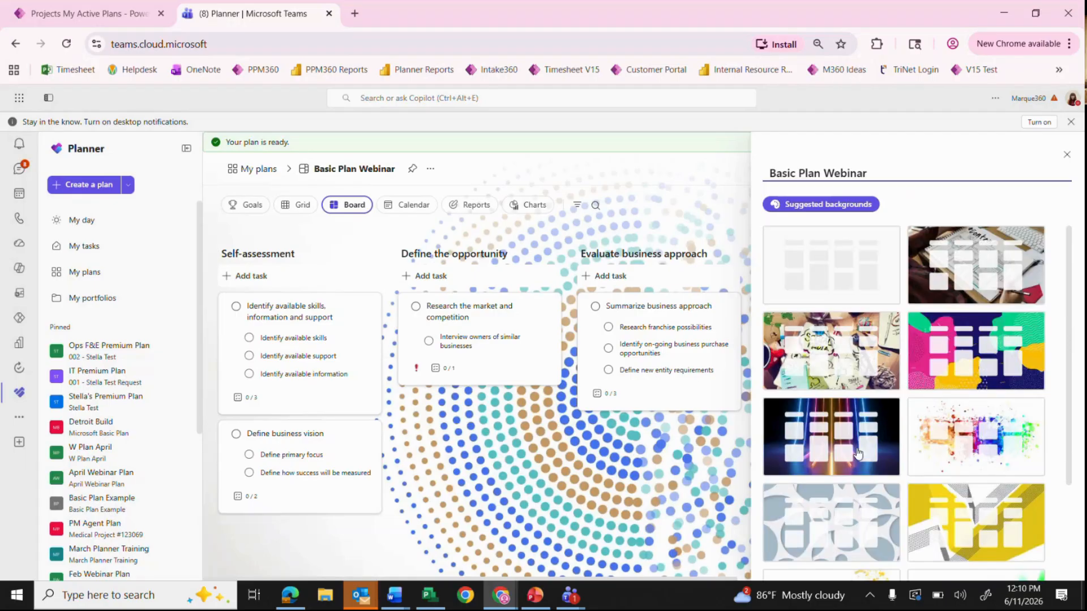
{"action": "left_click", "coordinate": [985, 446]}
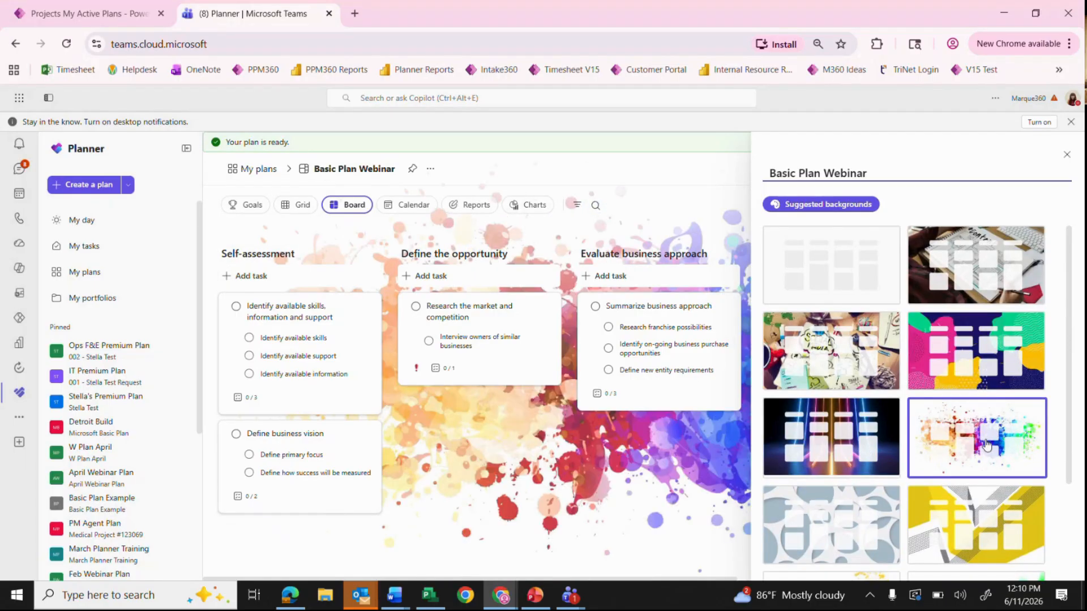
Step: Close the plan details and look across the board's buckets from Self-assessment to 5-Year Business Plan
{"action": "left_click", "coordinate": [1067, 155]}
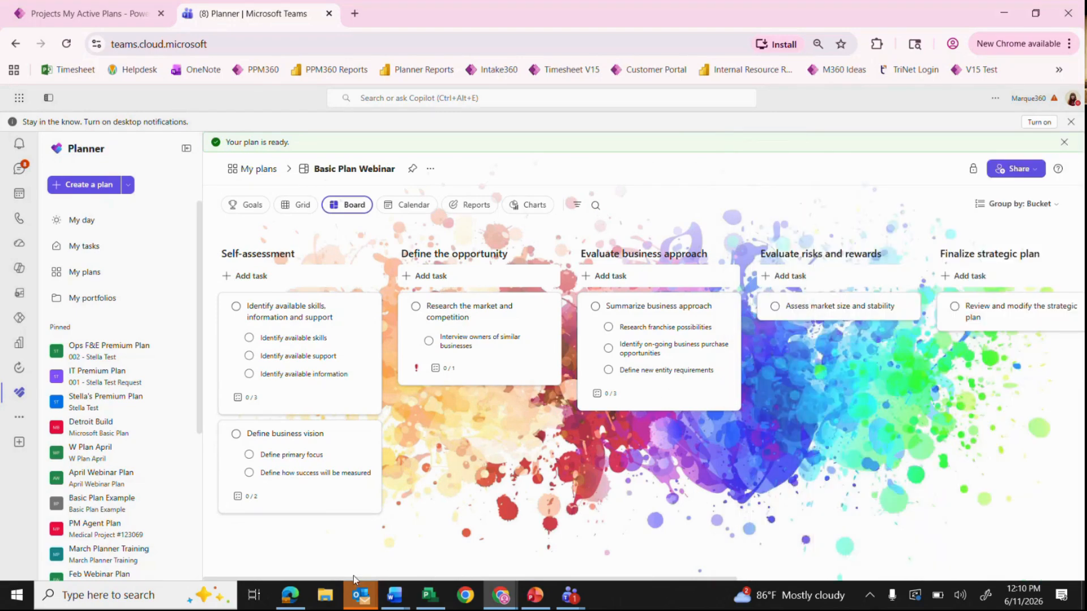
{"action": "left_click_drag", "start_coordinate": [353, 583], "coordinate": [692, 608]}
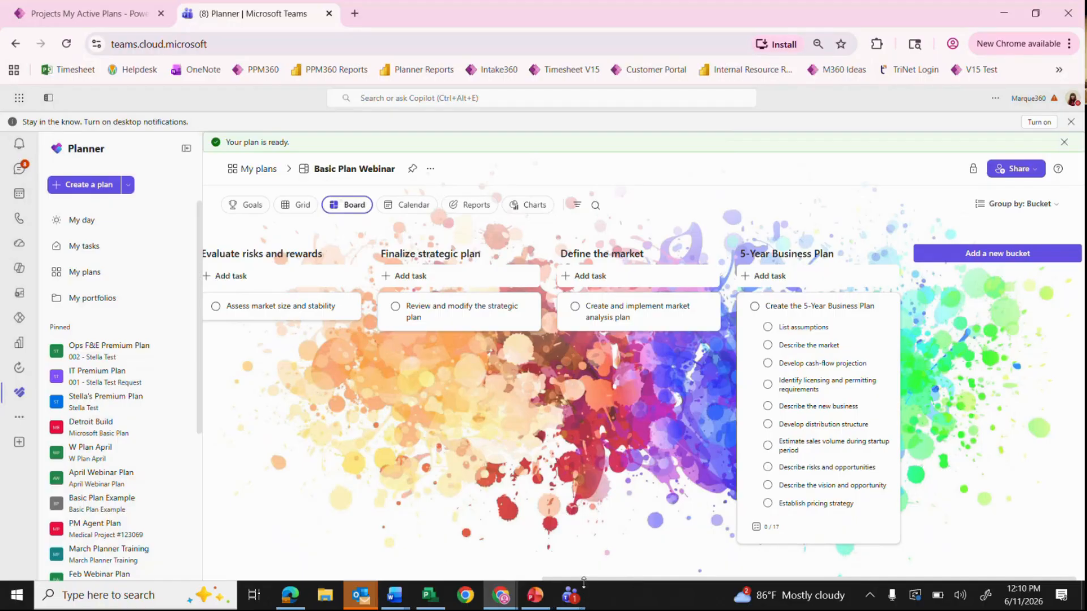
{"action": "left_click_drag", "start_coordinate": [601, 585], "coordinate": [240, 544]}
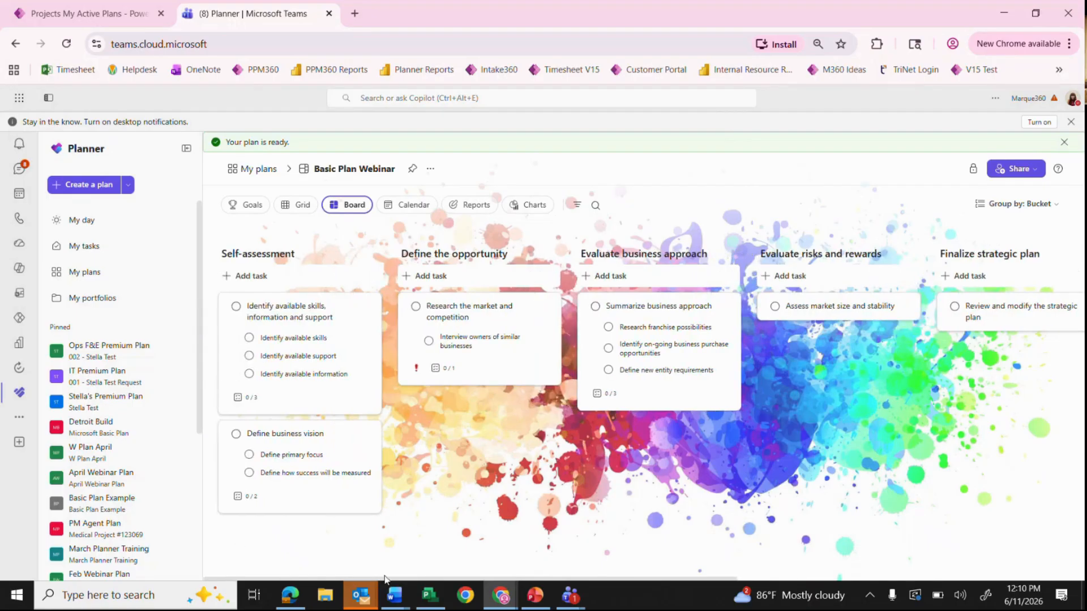
{"action": "left_click_drag", "start_coordinate": [378, 582], "coordinate": [326, 518]}
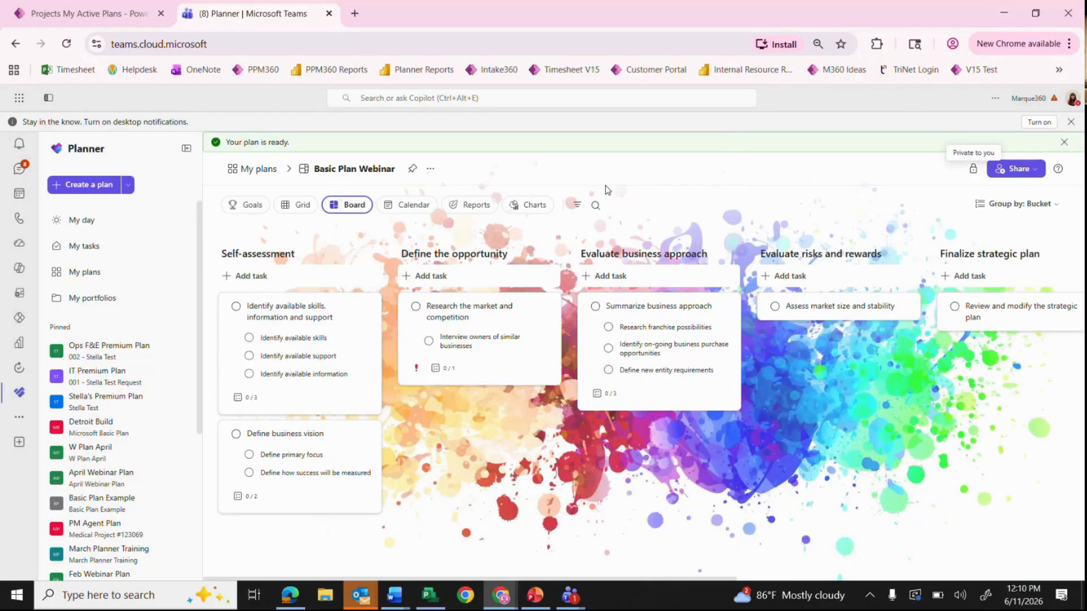
Step: Switch the plan to the Grid view and add a task named "New TASK ***"
{"action": "left_click", "coordinate": [299, 207]}
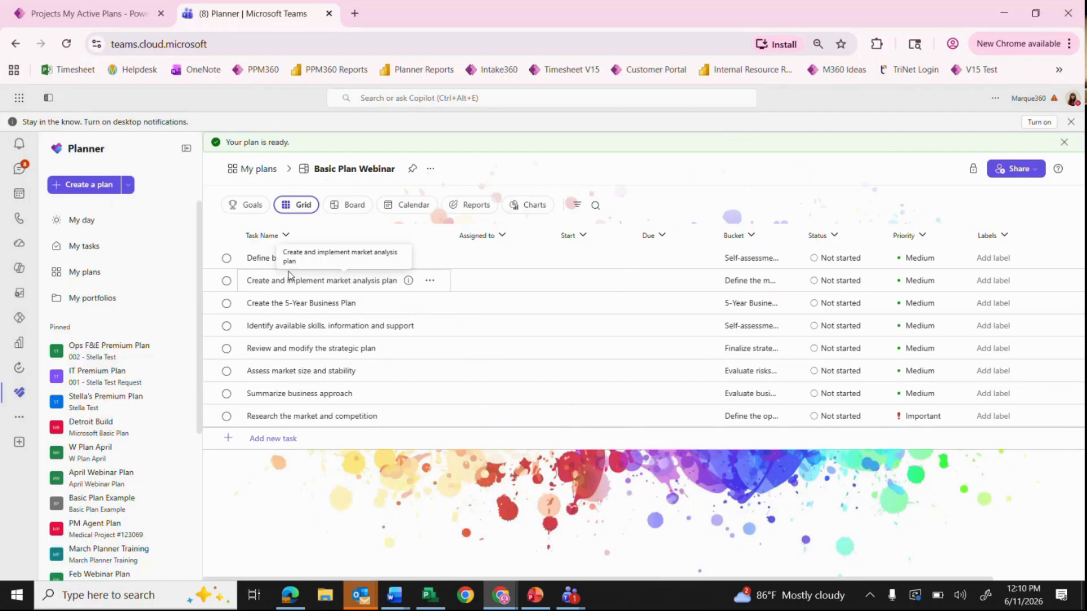
{"action": "left_click", "coordinate": [280, 440]}
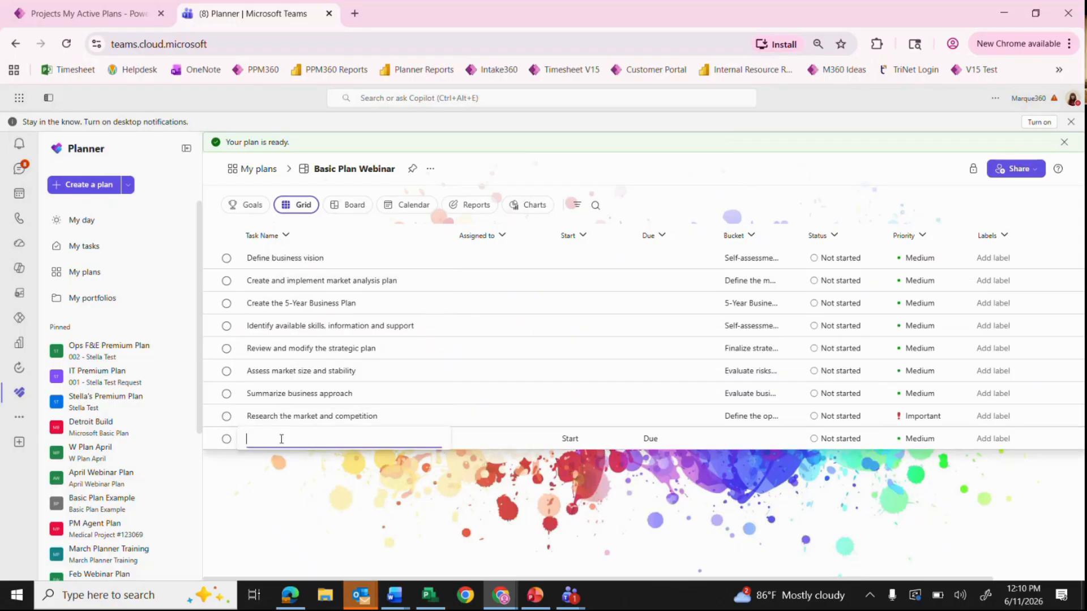
{"action": "type", "text": "New TASK ***"}
{"action": "key", "text": "Return"}
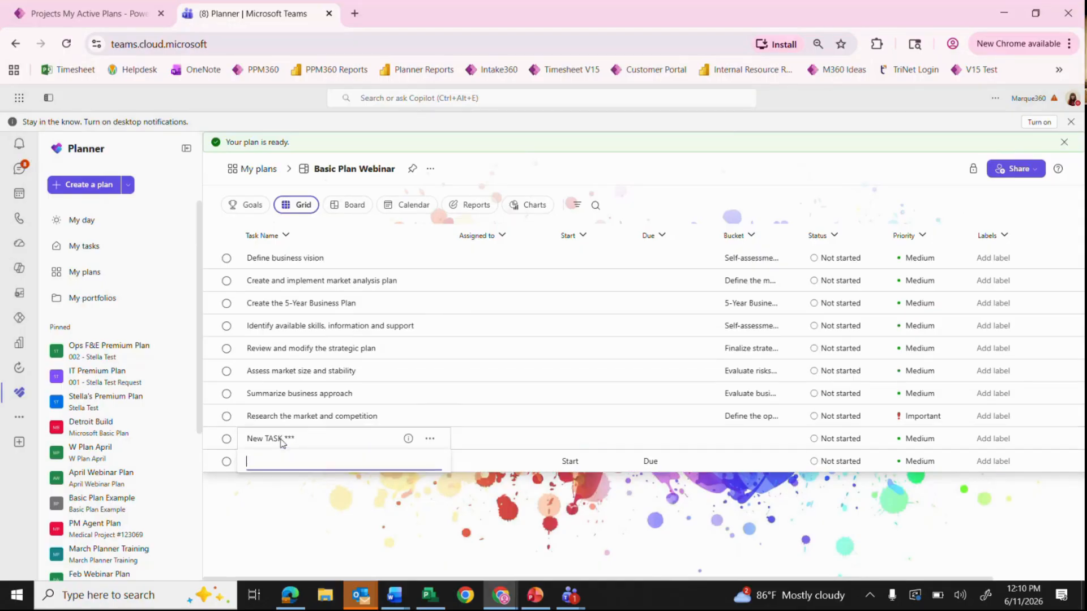
Step: Assign the "Define business vision" task to the suggested plan member
{"action": "left_click", "coordinate": [487, 258]}
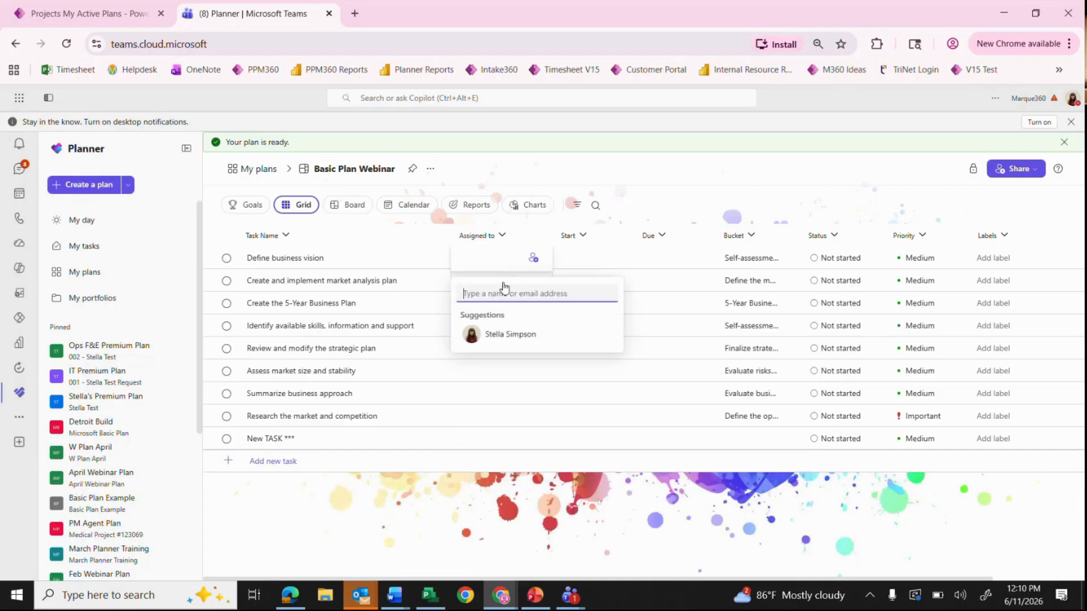
{"action": "left_click", "coordinate": [510, 333]}
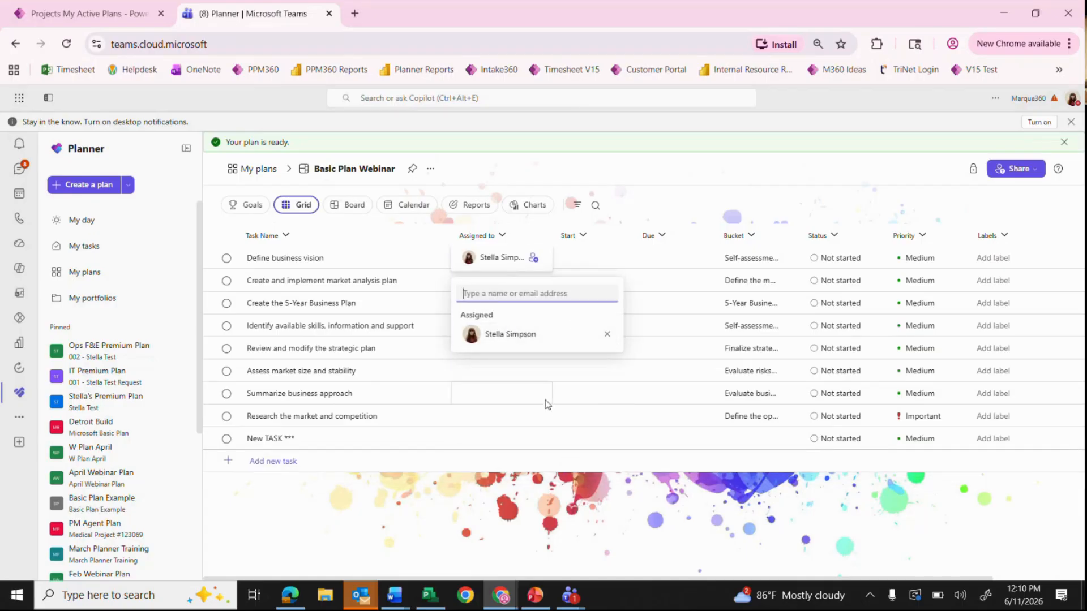
Step: Try to find a colleague outside the plan as assignee for the "Create and implement market analysis plan" task
{"action": "left_click", "coordinate": [490, 286]}
{"action": "type", "text": "eryn"}
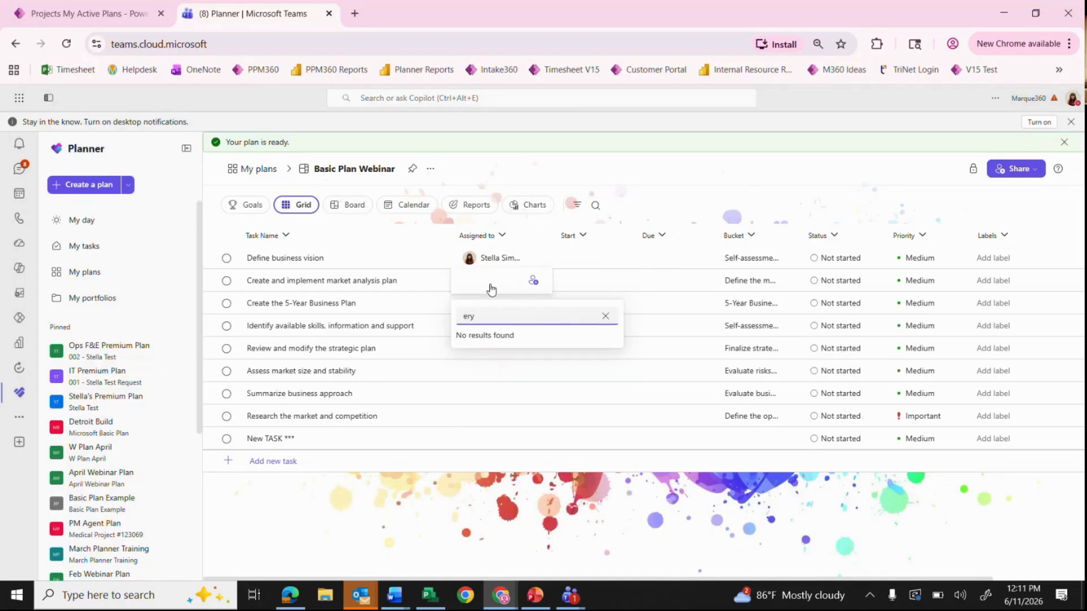
{"action": "key", "text": "BackSpace"}
{"action": "key", "text": "BackSpace"}
{"action": "key", "text": "BackSpace"}
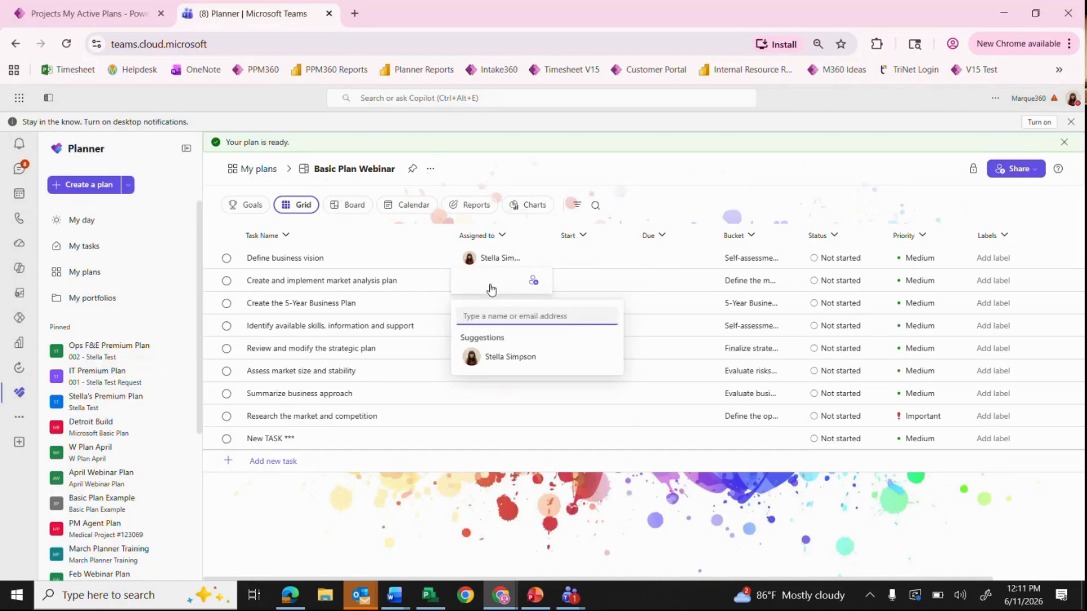
{"action": "left_click", "coordinate": [1007, 172]}
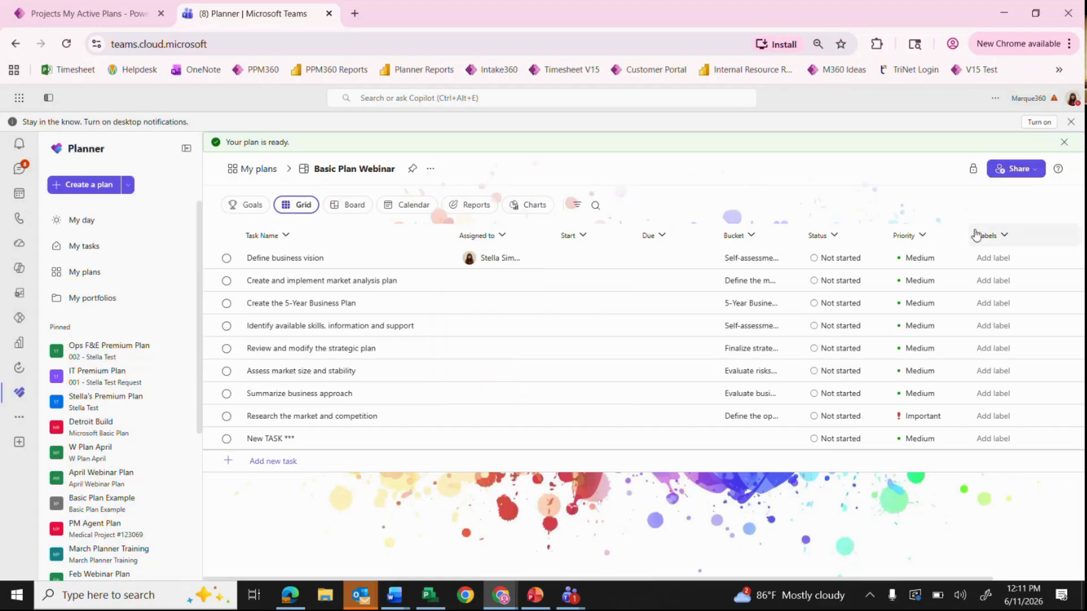
Step: Examine the plan's sharing choices, its additional options and its plan details, closing each without changes
{"action": "left_click", "coordinate": [1013, 169]}
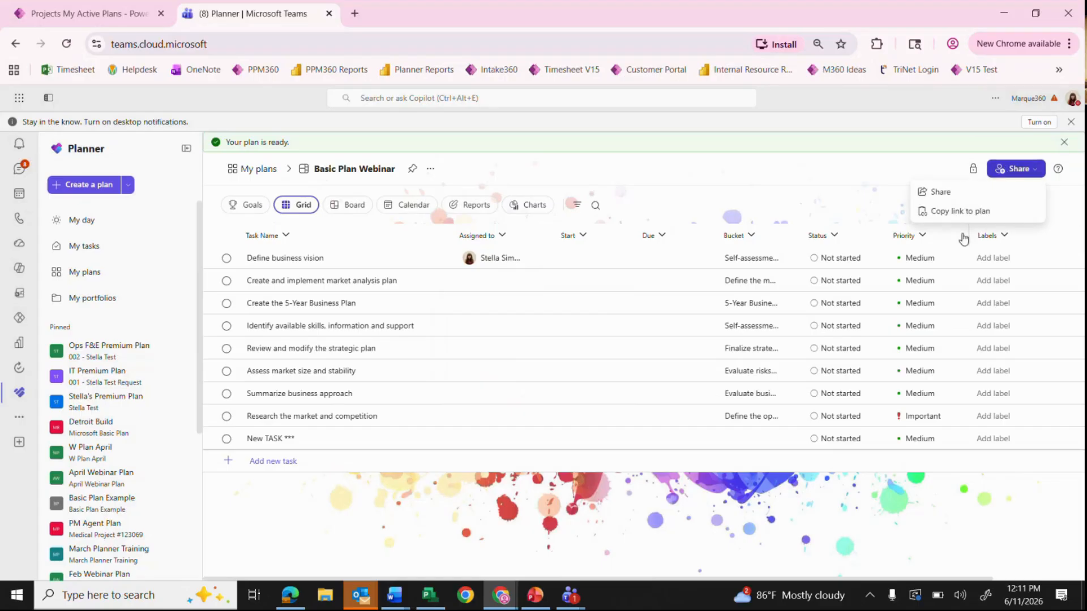
{"action": "left_click", "coordinate": [780, 173]}
{"action": "left_click", "coordinate": [430, 169]}
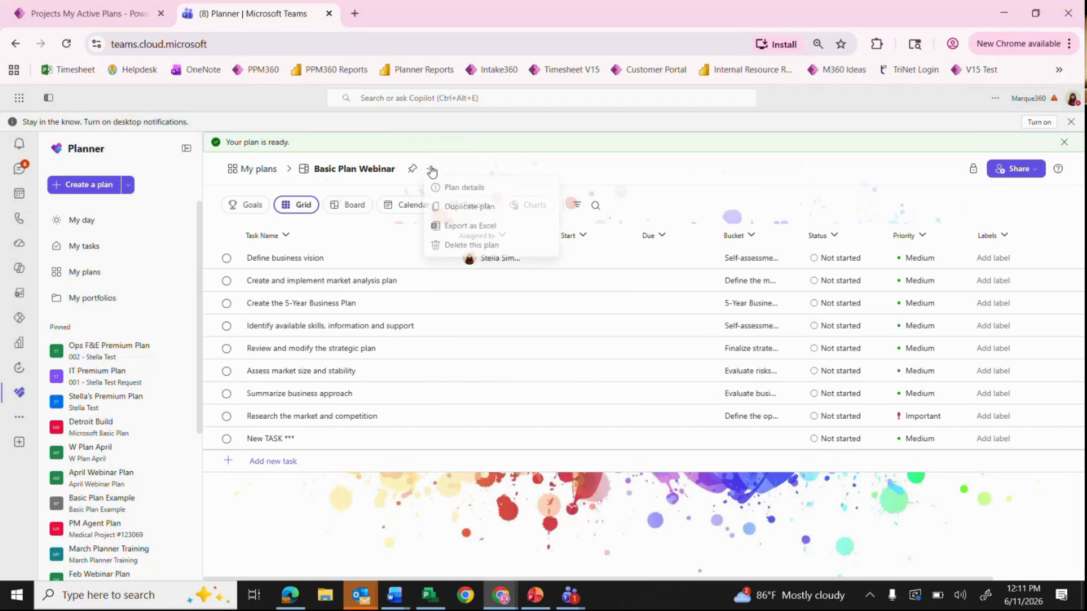
{"action": "left_click", "coordinate": [369, 170]}
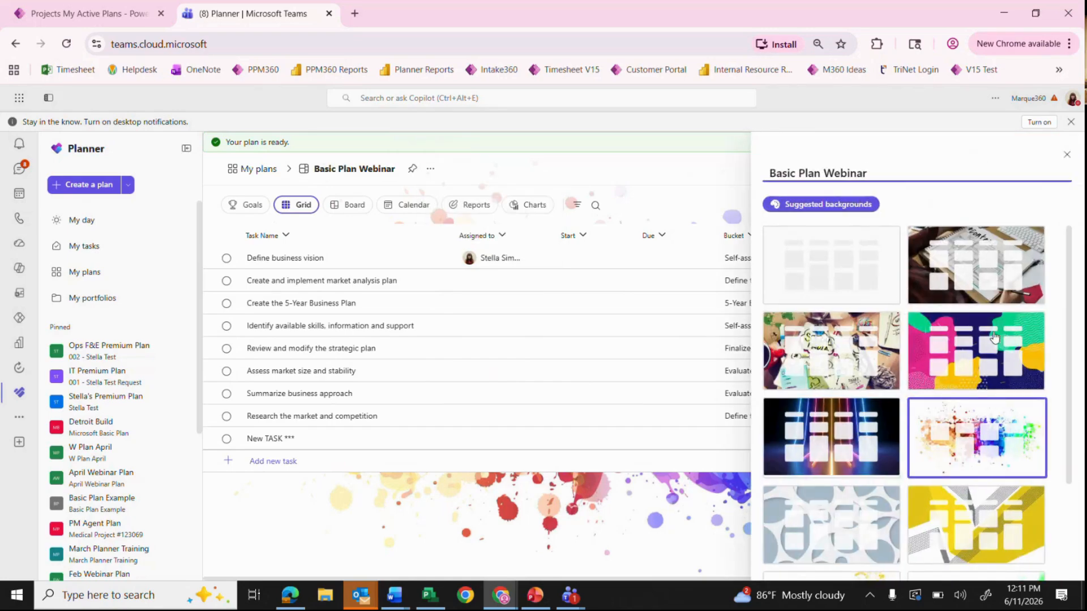
{"action": "scroll", "coordinate": [1009, 360], "scroll_direction": "down", "scroll_amount": 1}
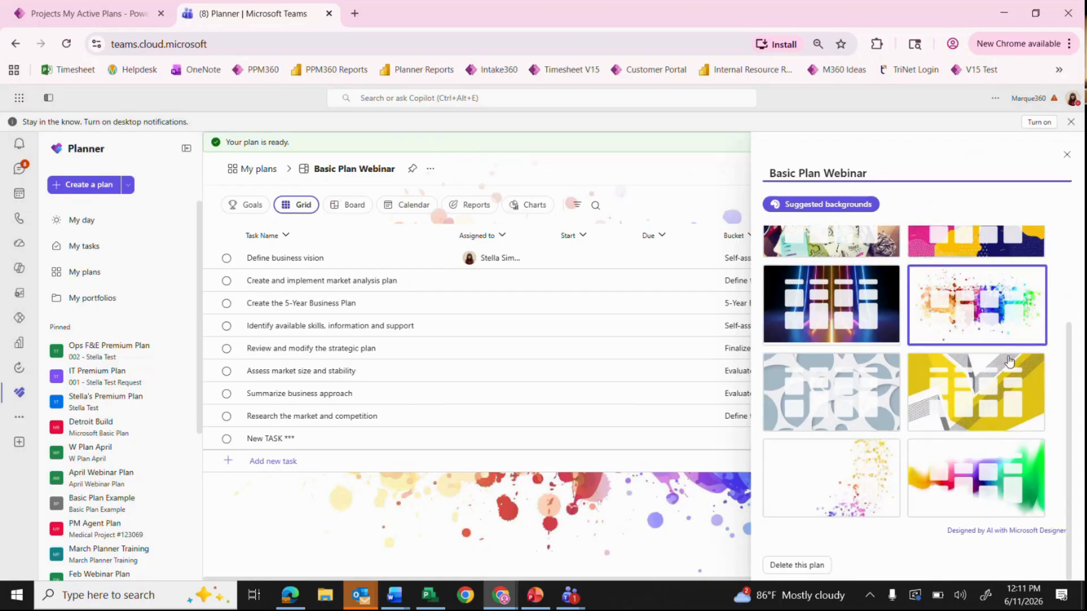
{"action": "scroll", "coordinate": [1009, 361], "scroll_direction": "up", "scroll_amount": 1}
{"action": "left_click", "coordinate": [1066, 154]}
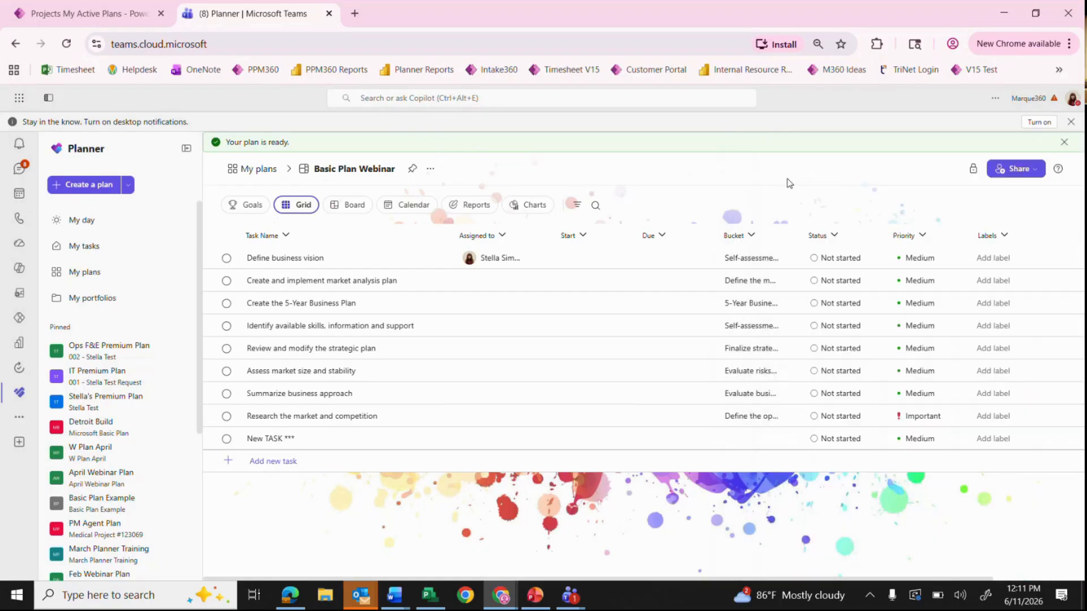
{"action": "left_click", "coordinate": [430, 168]}
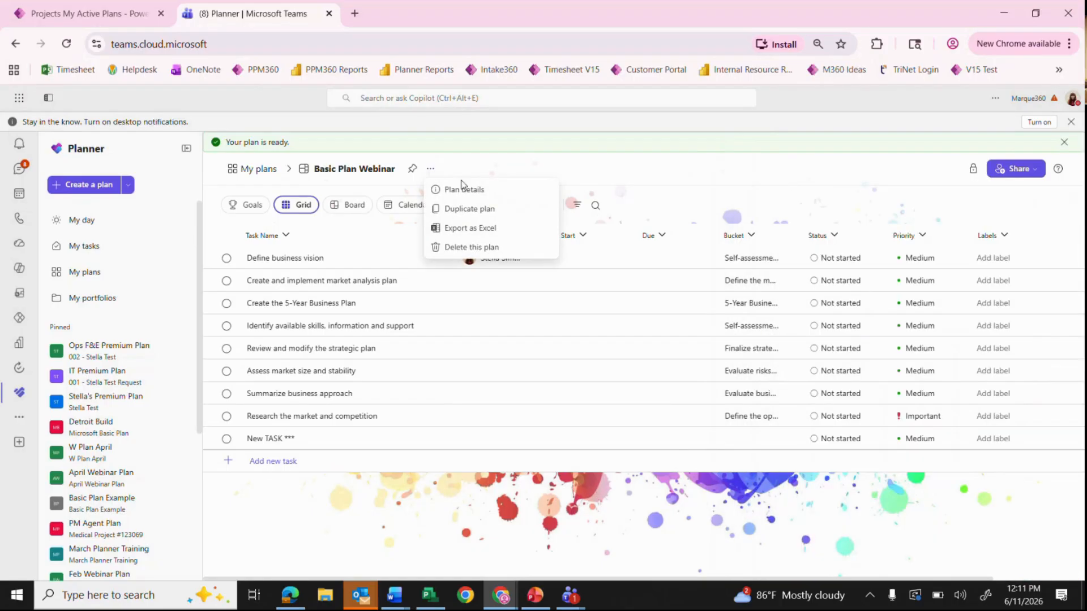
{"action": "left_click", "coordinate": [470, 190]}
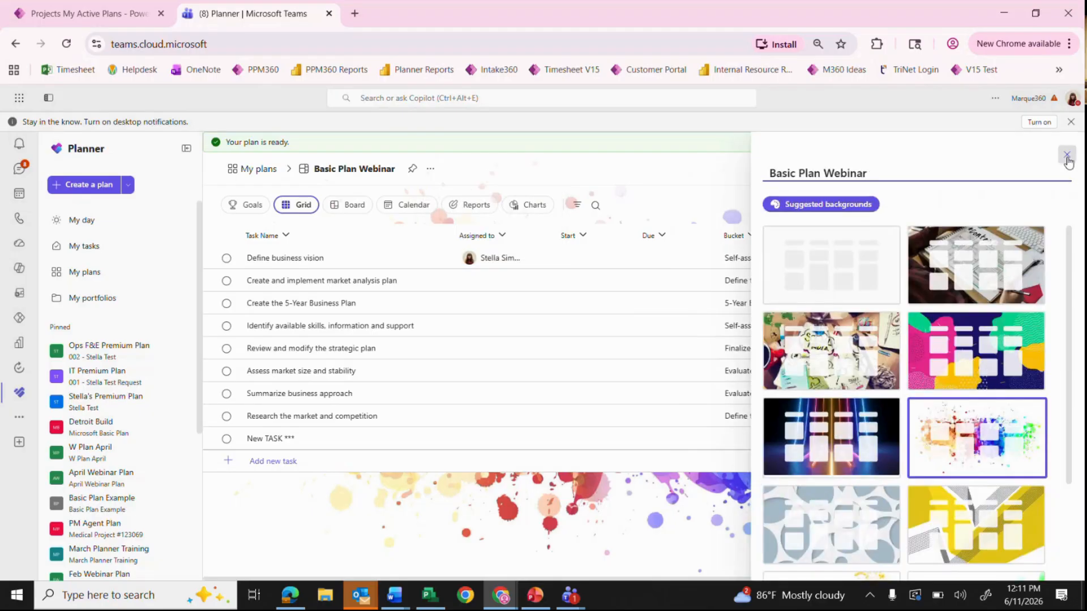
{"action": "left_click", "coordinate": [1067, 154]}
Step: Share the Basic Plan Webinar plan with the private Template PPM360 group and close the confirmation
{"action": "left_click", "coordinate": [1027, 168]}
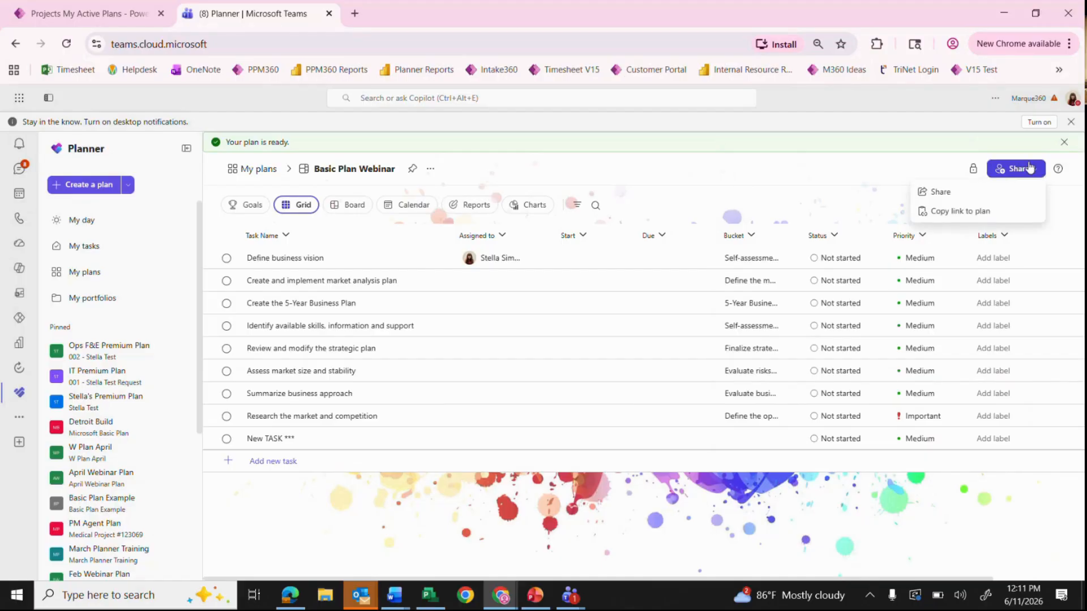
{"action": "left_click", "coordinate": [990, 191]}
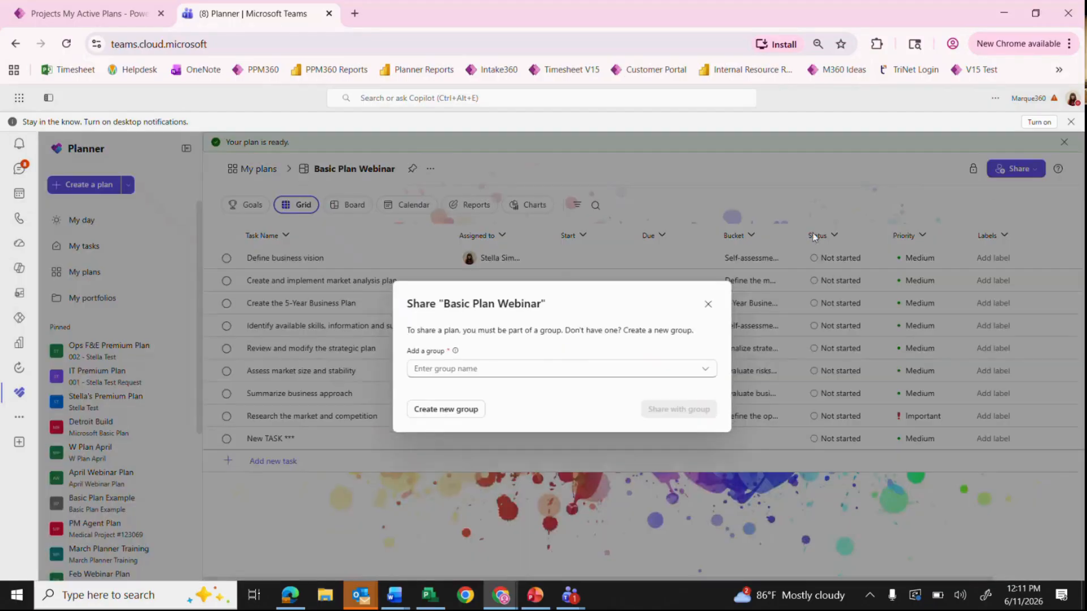
{"action": "left_click", "coordinate": [614, 369]}
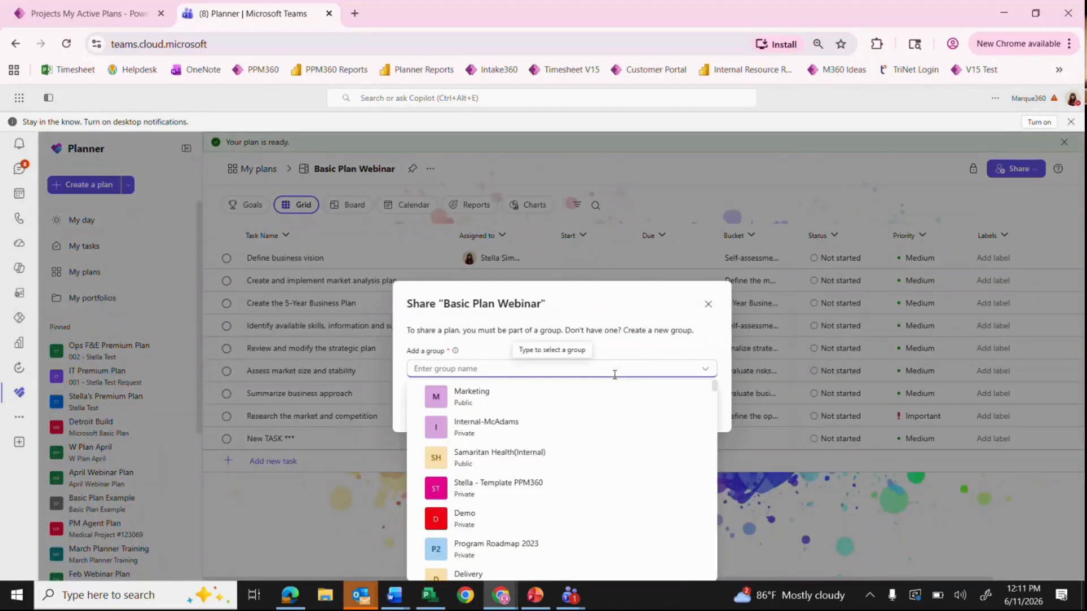
{"action": "left_click", "coordinate": [566, 490]}
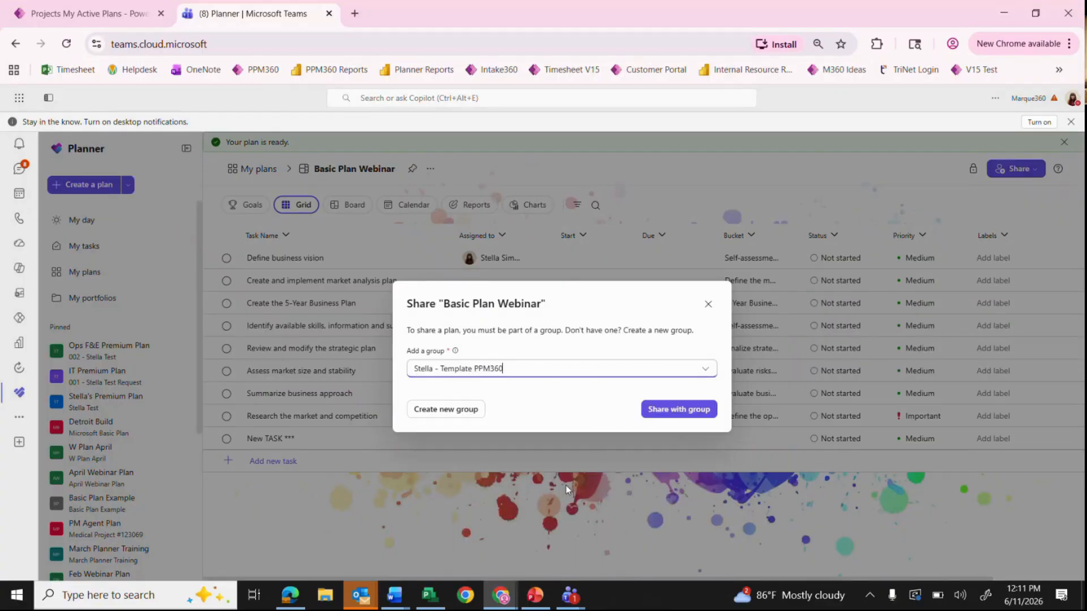
{"action": "left_click", "coordinate": [667, 414]}
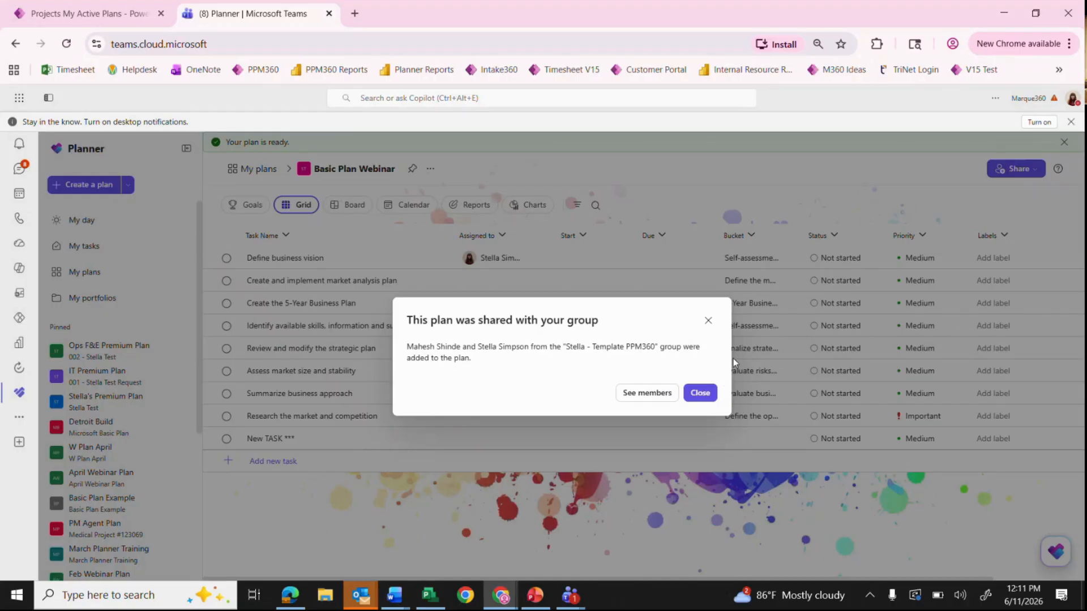
{"action": "left_click", "coordinate": [699, 393]}
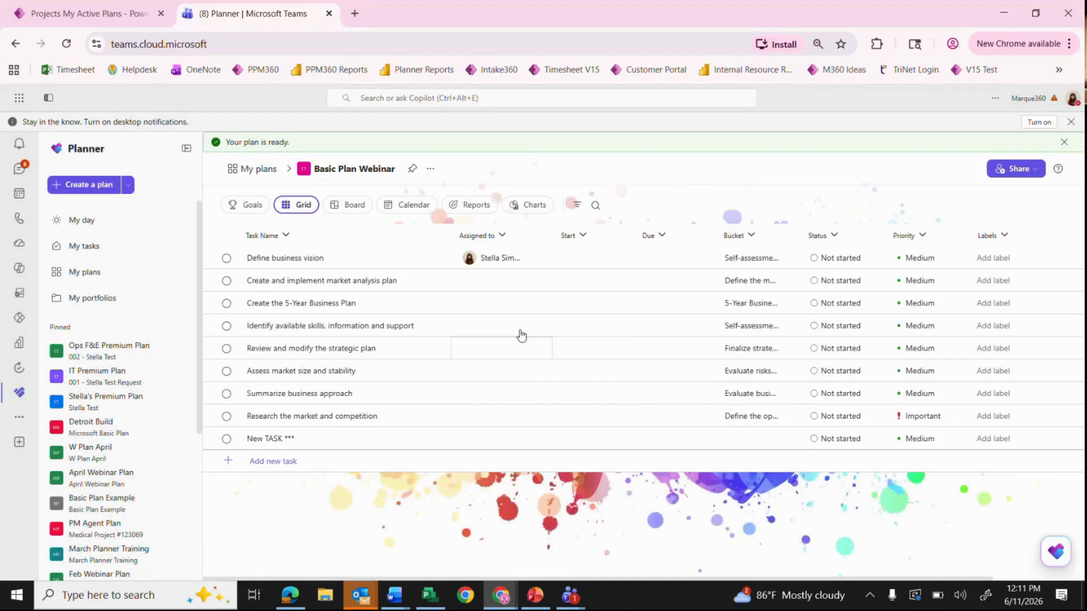
Step: Assign "Create and implement market analysis plan" to the non-member colleague and add that person to the plan
{"action": "left_click", "coordinate": [492, 287]}
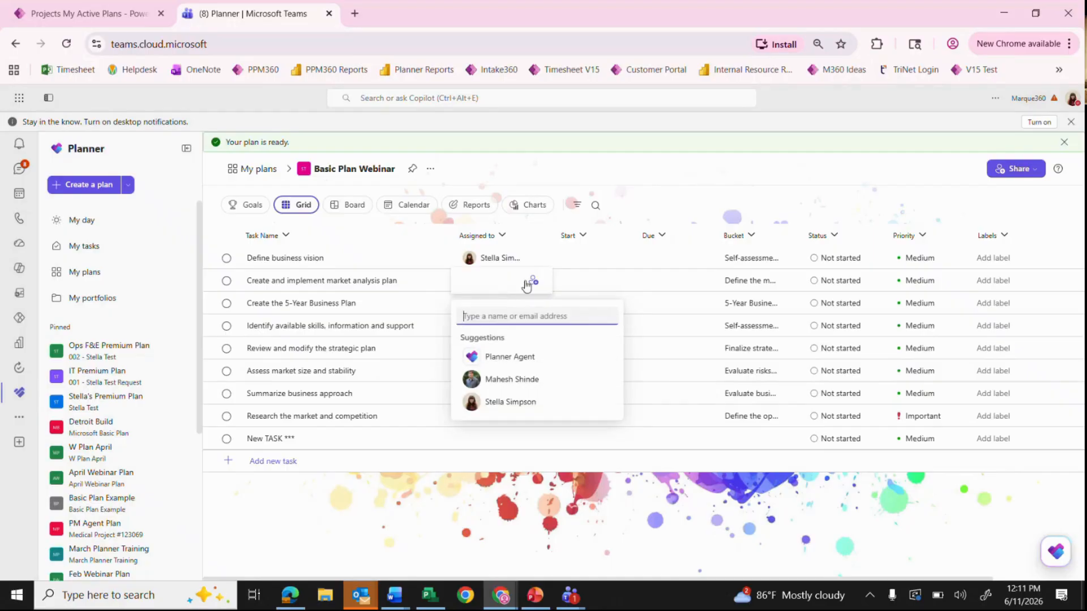
{"action": "type", "text": "ery"}
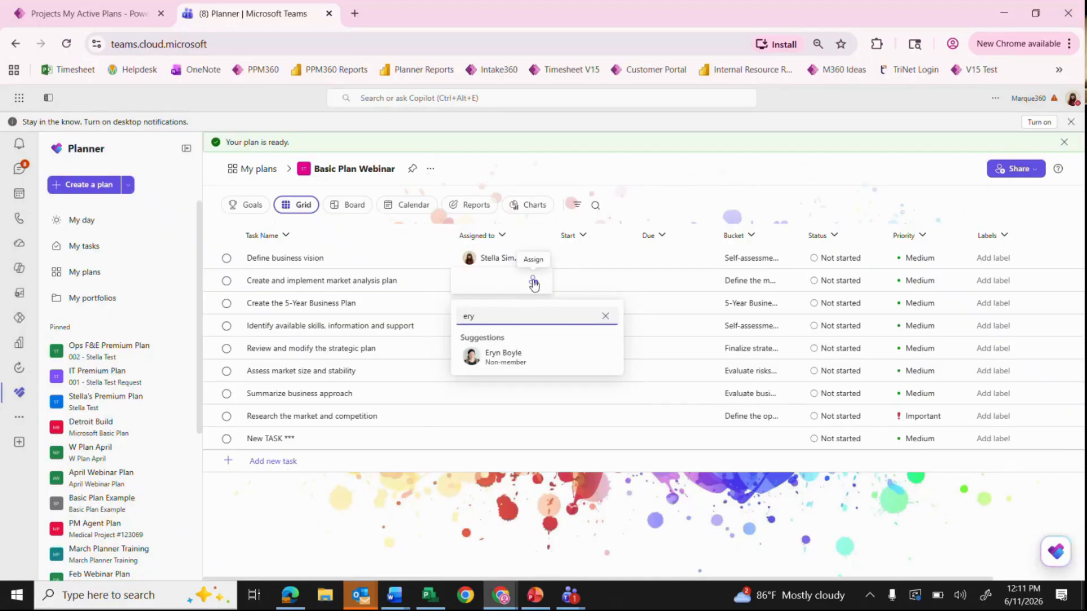
{"action": "left_click", "coordinate": [525, 360]}
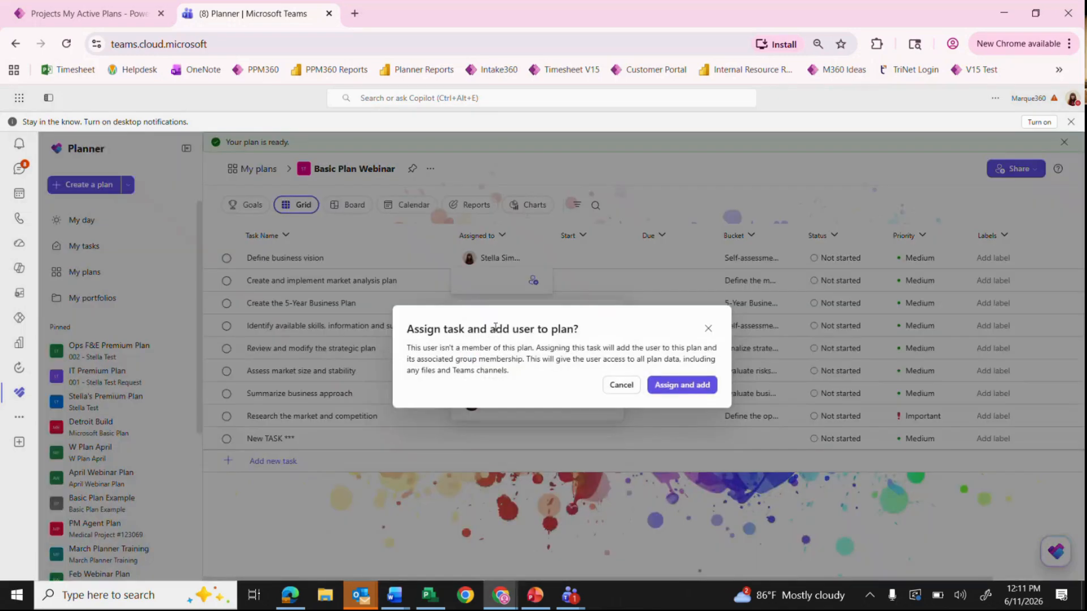
{"action": "left_click", "coordinate": [673, 386]}
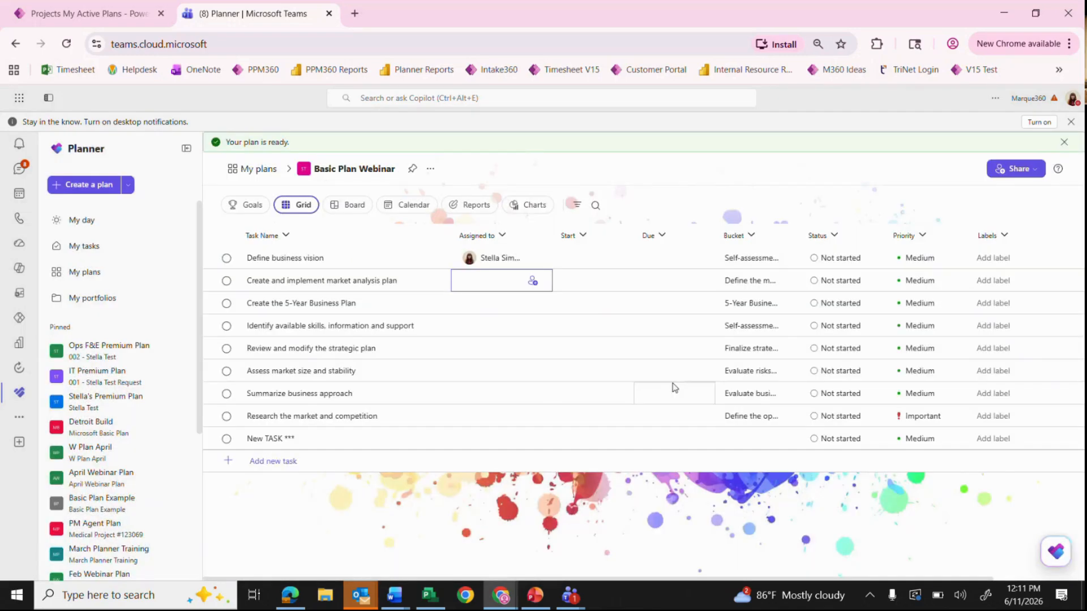
Step: Assign the "Create the 5-Year Business Plan" task to Planner Agent
{"action": "left_click", "coordinate": [477, 307]}
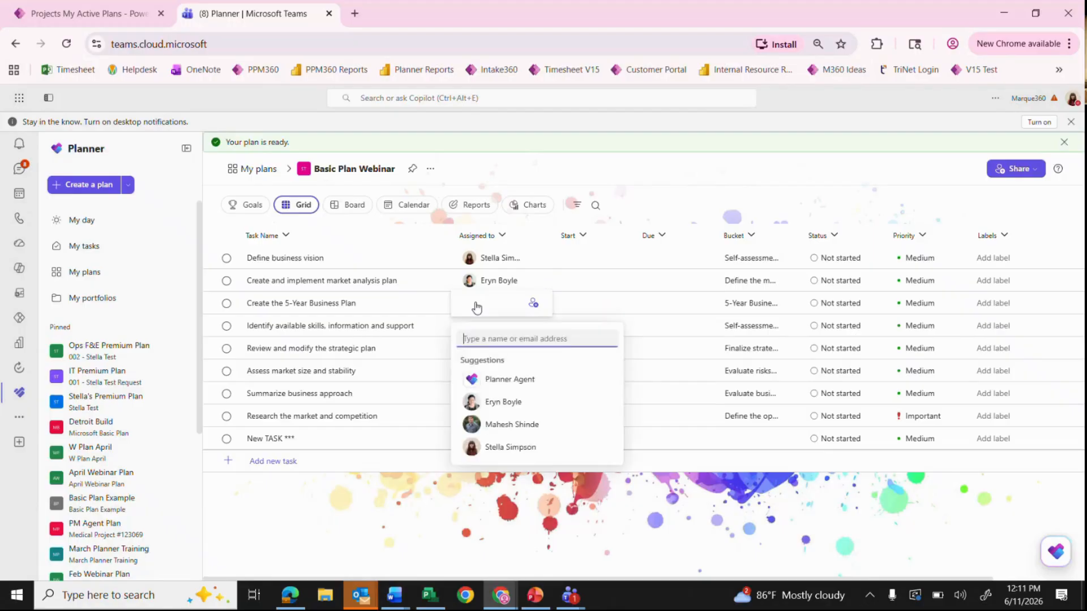
{"action": "left_click", "coordinate": [498, 380]}
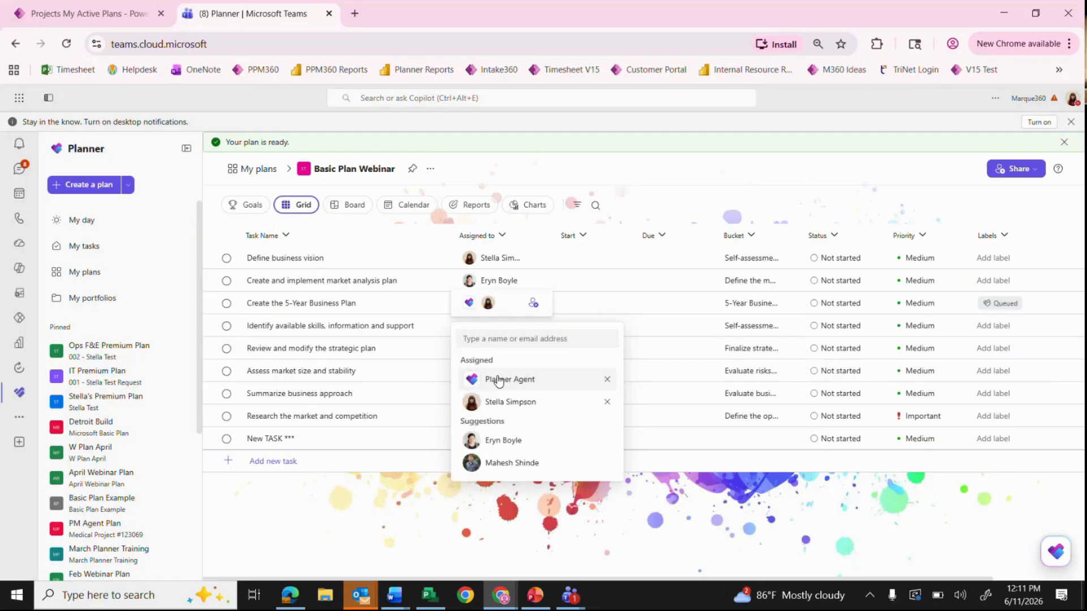
{"action": "left_click", "coordinate": [608, 537]}
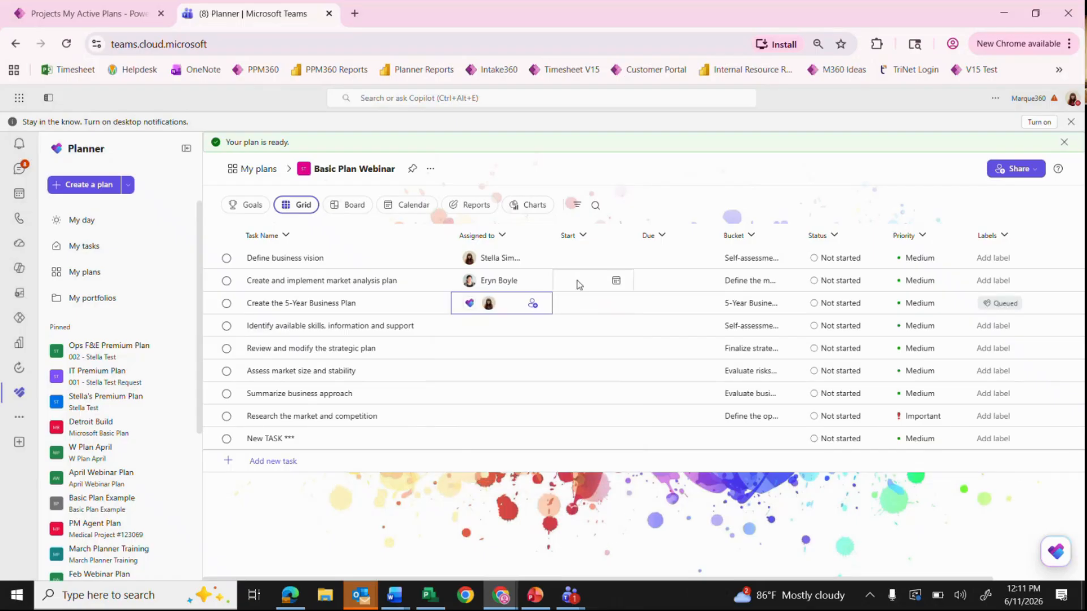
Step: Return to the Board view and collapse the status label on the "Create the 5-Year Business Plan" card
{"action": "left_click", "coordinate": [357, 206]}
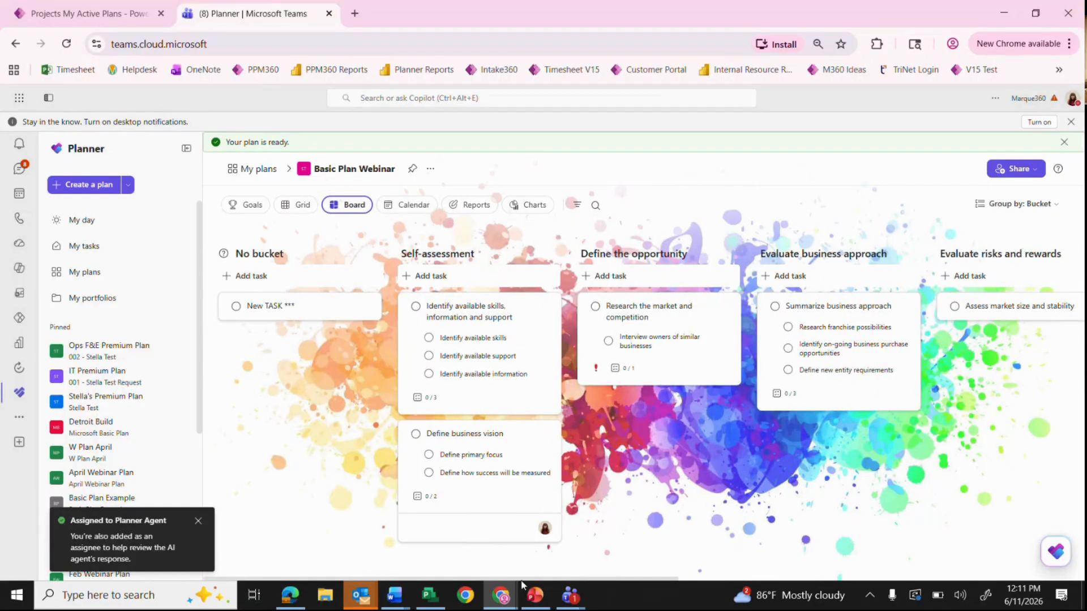
{"action": "left_click_drag", "start_coordinate": [522, 579], "coordinate": [979, 547]}
{"action": "left_click_drag", "start_coordinate": [1025, 575], "coordinate": [944, 553]}
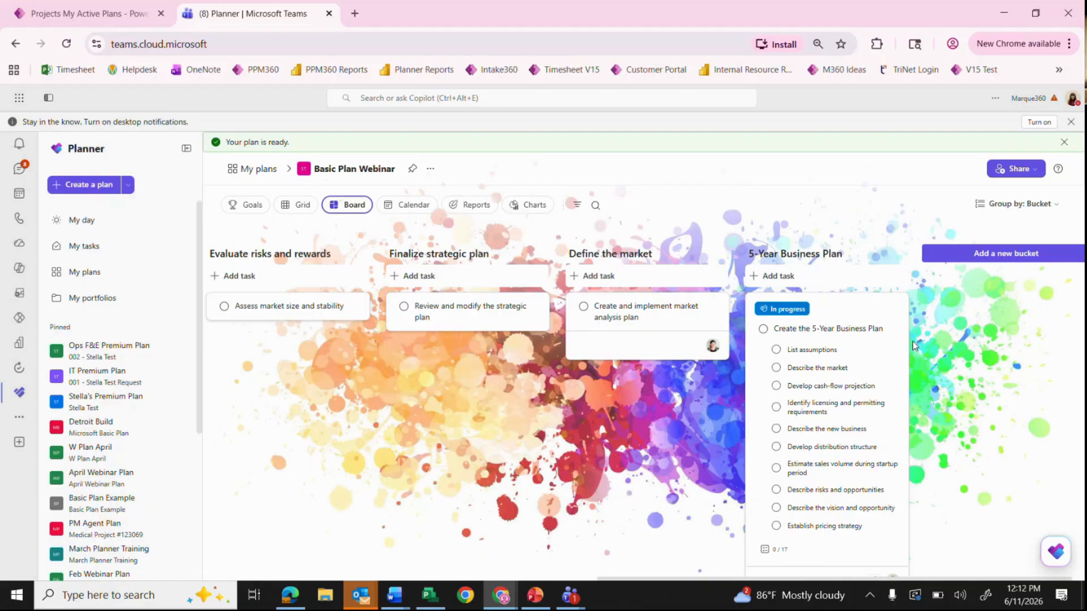
{"action": "left_click", "coordinate": [779, 309]}
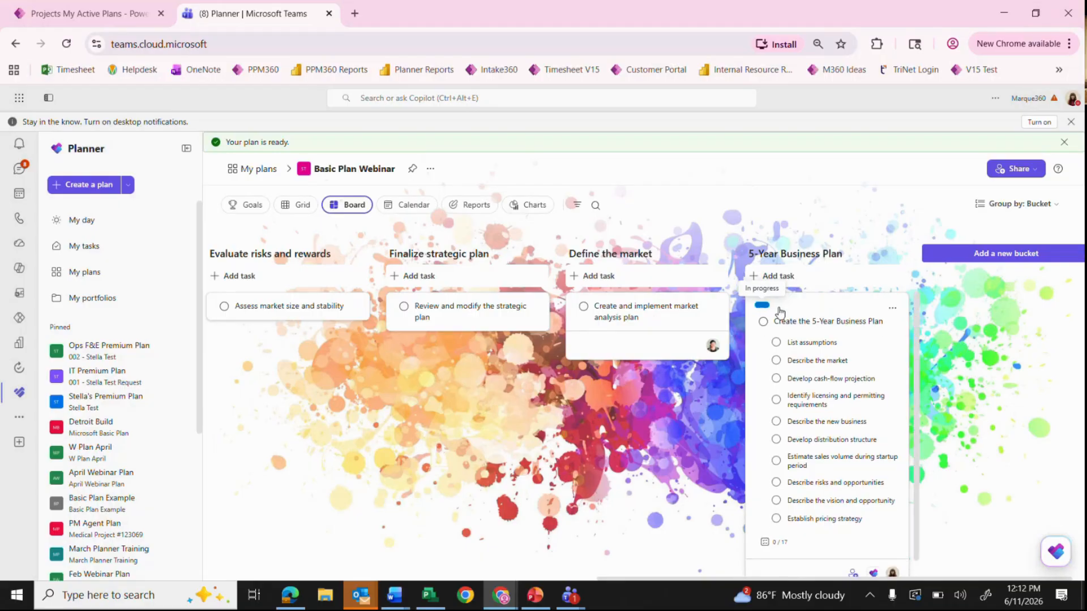
Step: Examine Planner Agent's questions and key findings on the "Create the 5-Year Business Plan" task and close the task
{"action": "left_click", "coordinate": [853, 310]}
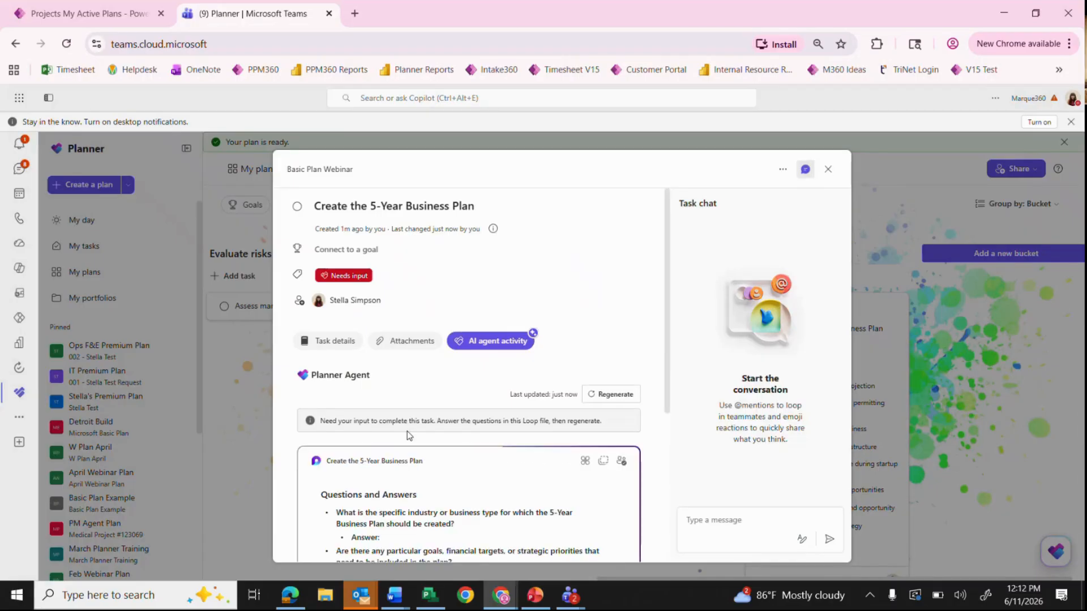
{"action": "scroll", "coordinate": [409, 435], "scroll_direction": "down", "scroll_amount": 1}
{"action": "scroll", "coordinate": [409, 435], "scroll_direction": "up", "scroll_amount": 1}
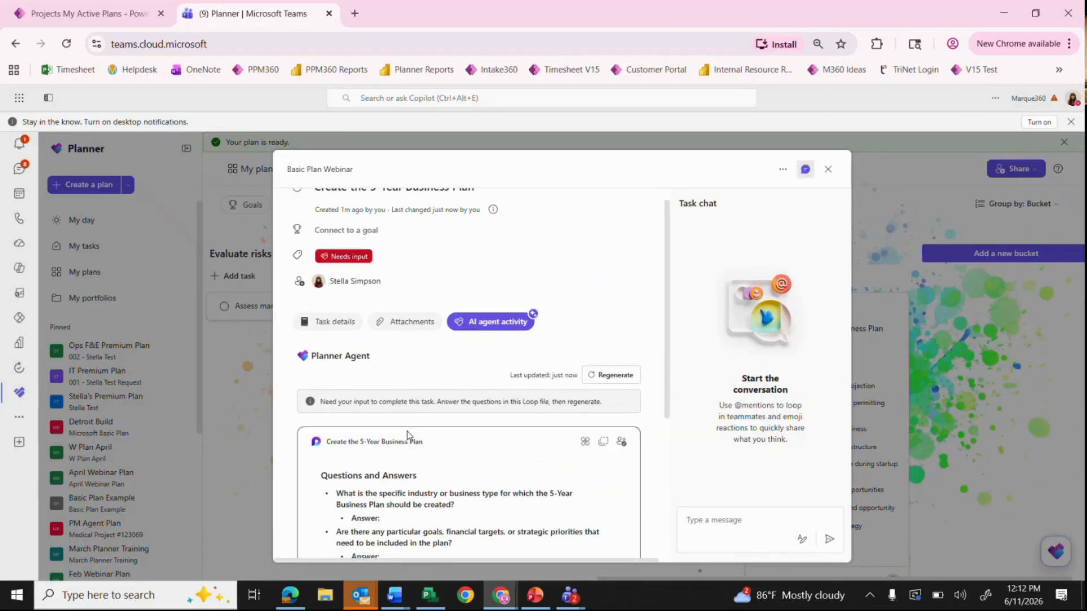
{"action": "scroll", "coordinate": [409, 436], "scroll_direction": "down", "scroll_amount": 1}
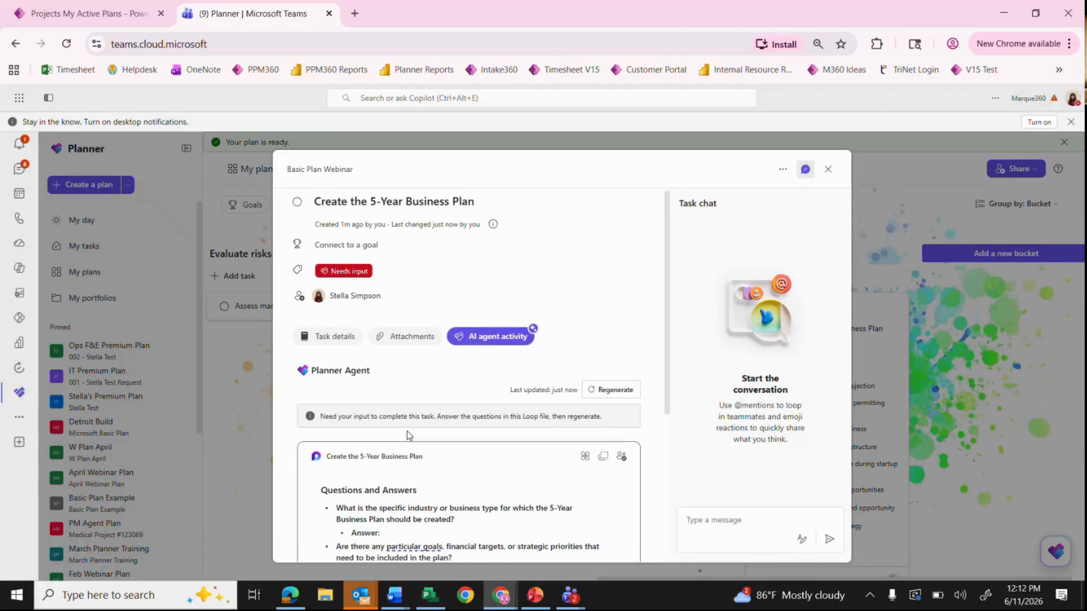
{"action": "scroll", "coordinate": [427, 428], "scroll_direction": "down", "scroll_amount": 4}
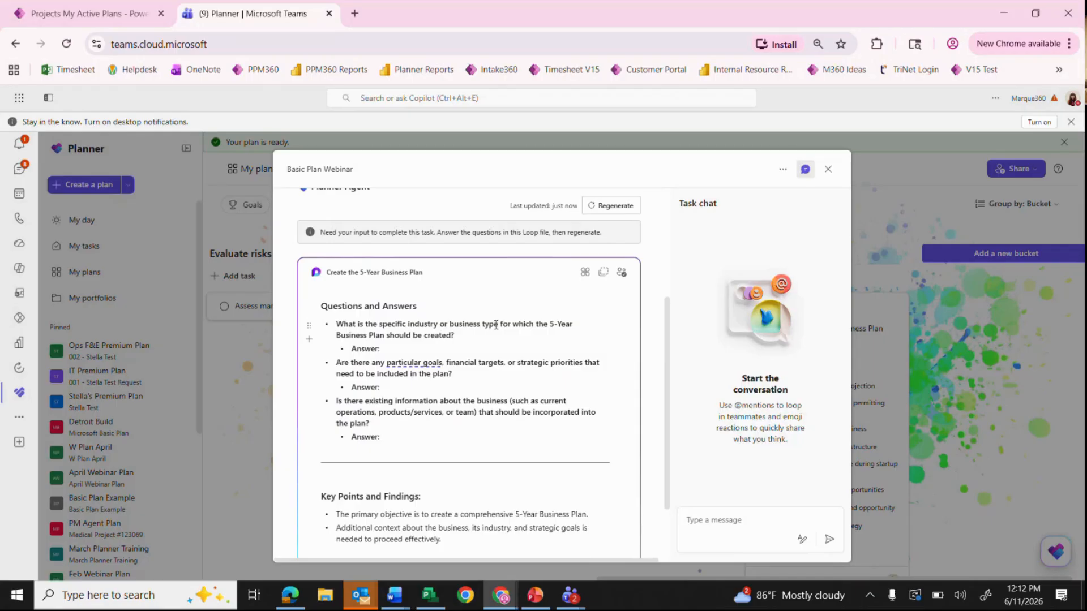
{"action": "scroll", "coordinate": [563, 324], "scroll_direction": "down", "scroll_amount": 1}
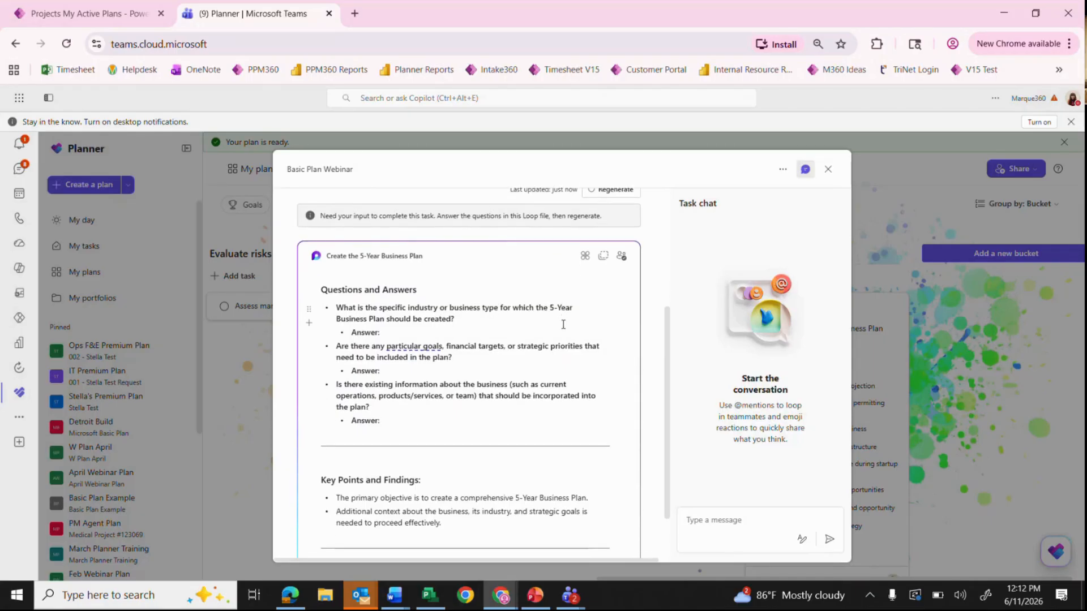
{"action": "left_click", "coordinate": [441, 335]}
{"action": "scroll", "coordinate": [441, 334], "scroll_direction": "down", "scroll_amount": 2}
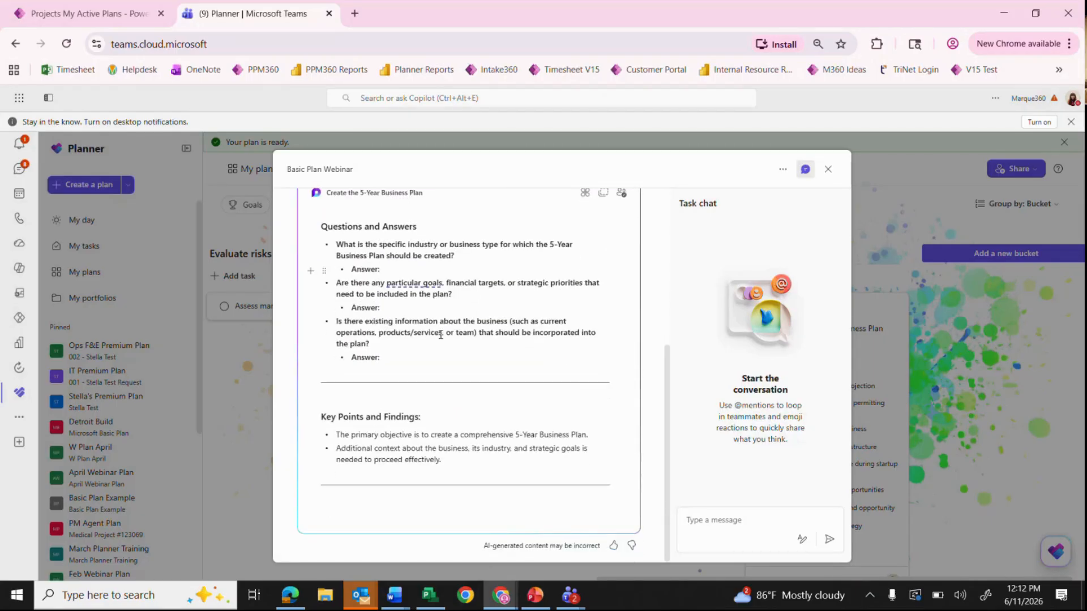
{"action": "scroll", "coordinate": [441, 335], "scroll_direction": "up", "scroll_amount": 5}
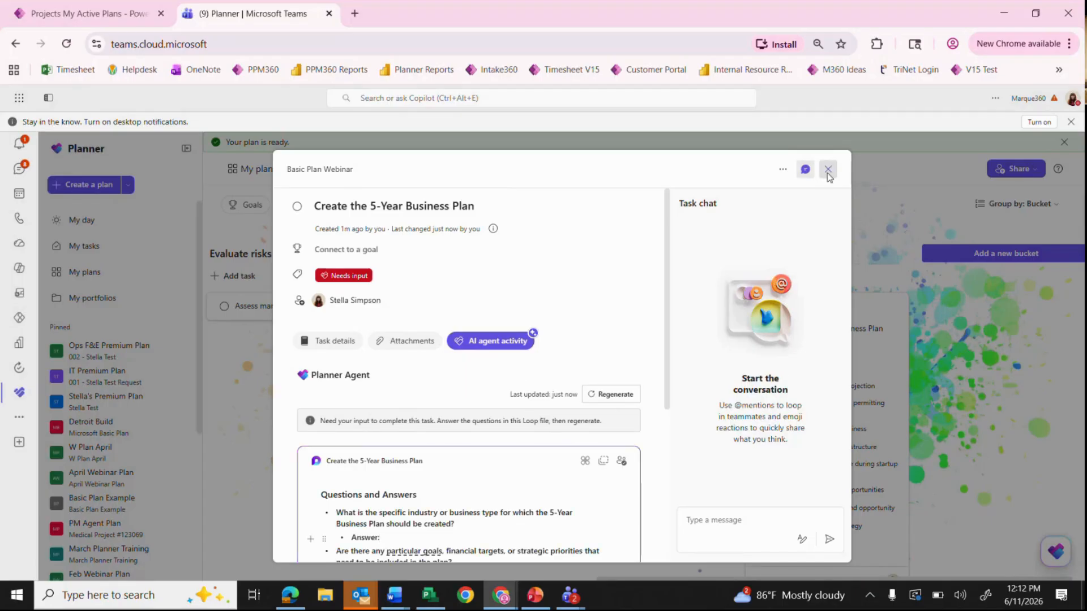
{"action": "left_click", "coordinate": [828, 170]}
Step: Compare the plan's Grid and Board views and check the assignee suggestions for "Identify available skills, information and support" without assigning anyone
{"action": "left_click", "coordinate": [302, 206]}
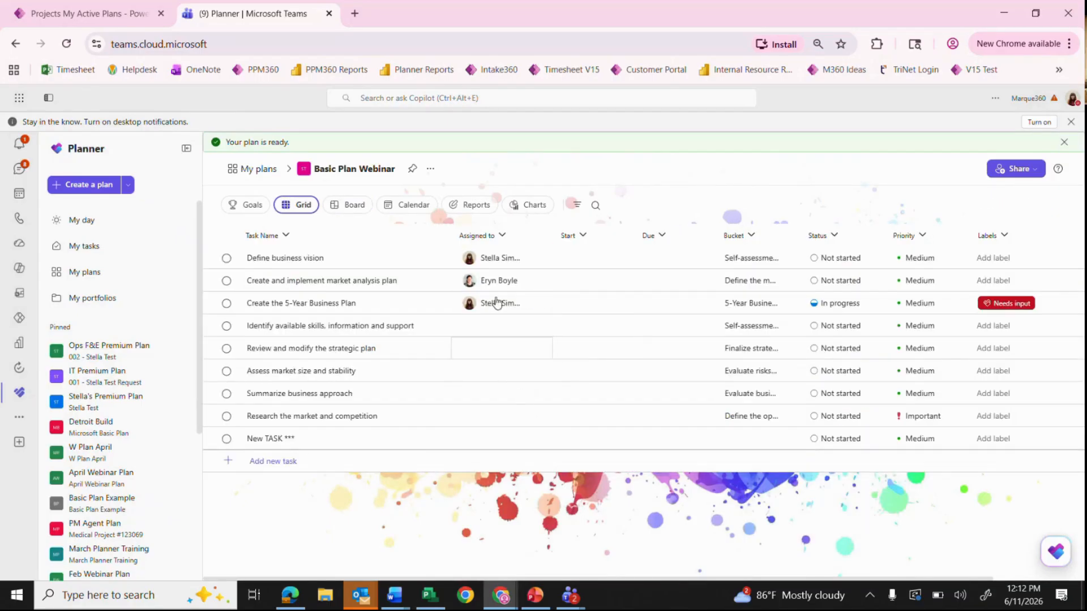
{"action": "left_click", "coordinate": [352, 205]}
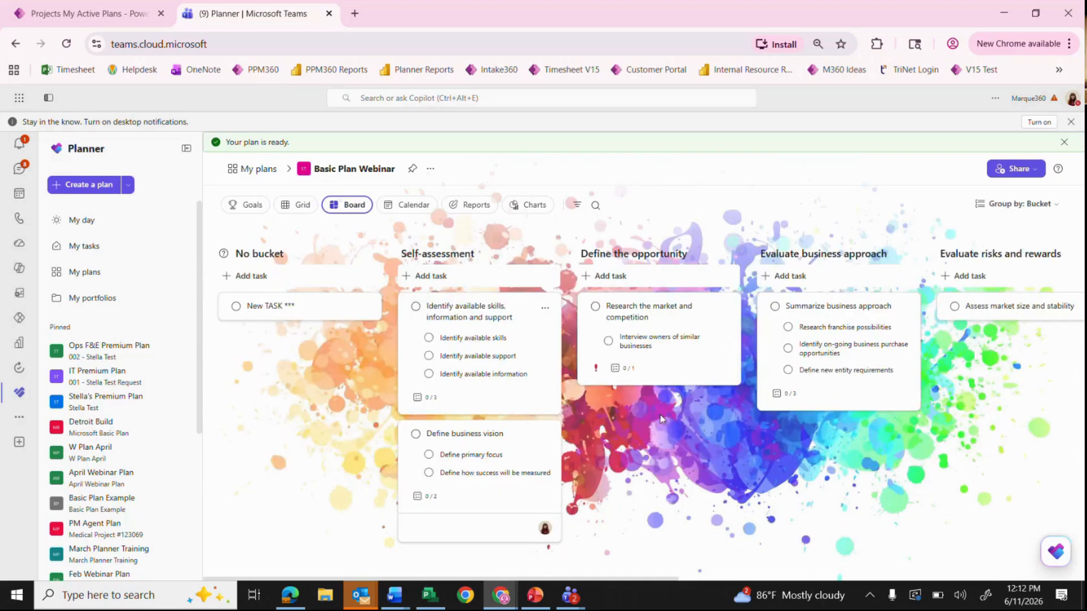
{"action": "left_click", "coordinate": [302, 205]}
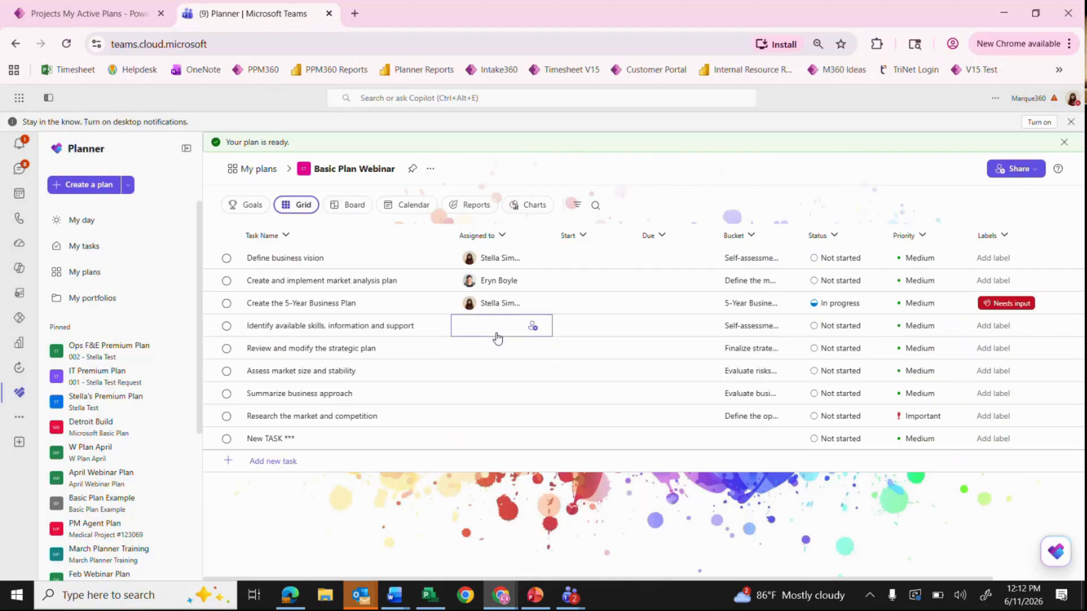
{"action": "left_click", "coordinate": [487, 333]}
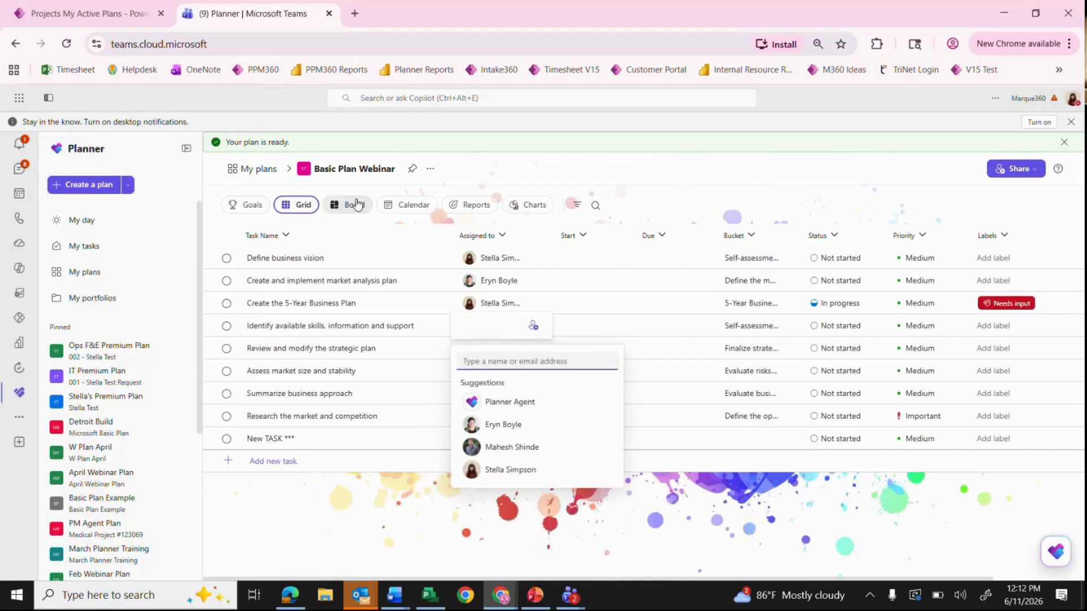
{"action": "left_click", "coordinate": [465, 306]}
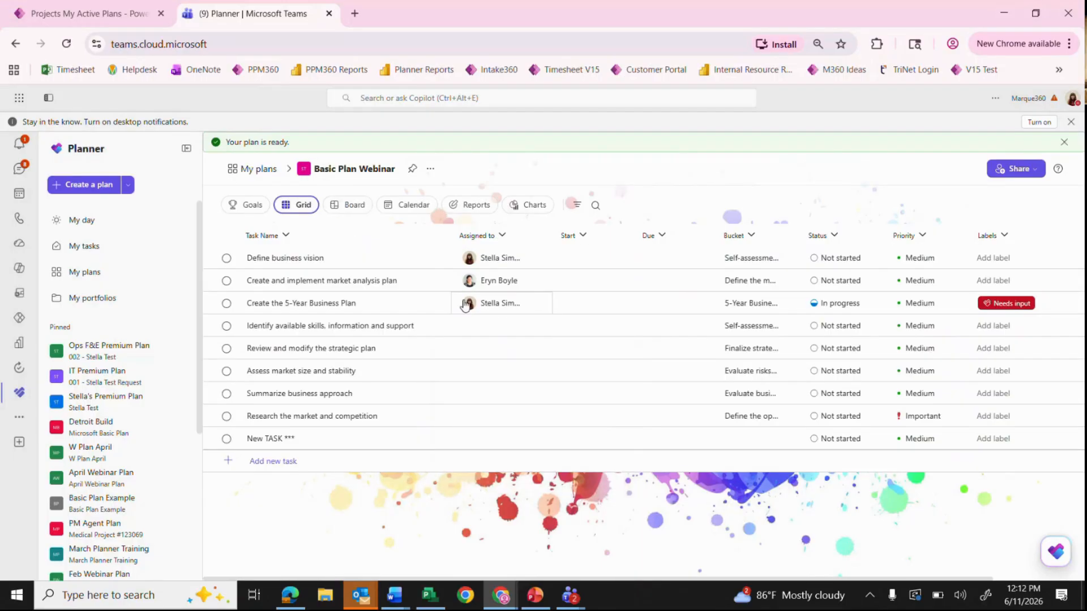
{"action": "left_click", "coordinate": [348, 205]}
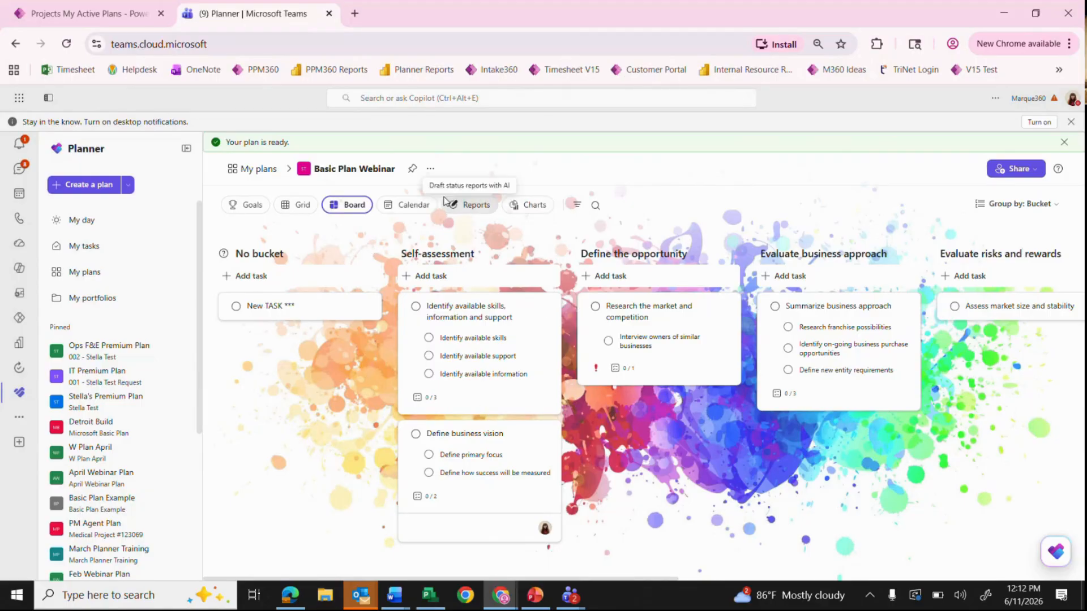
Step: In the Grid view, set the start date of "Define business vision" to 6/16/2026 and its due date to 6/18/2026
{"action": "left_click", "coordinate": [302, 209]}
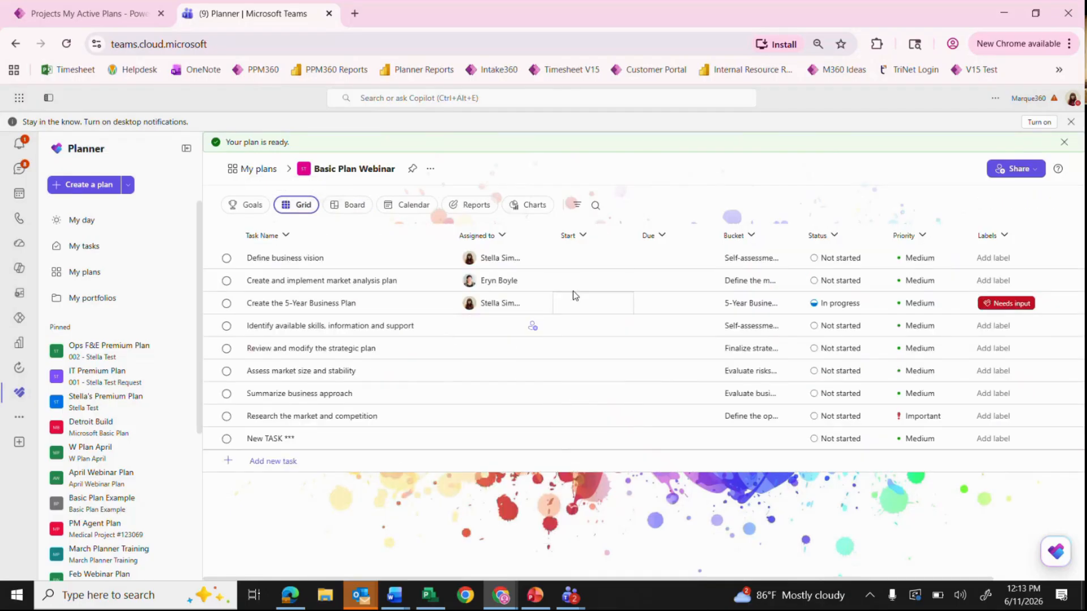
{"action": "left_click", "coordinate": [627, 258]}
{"action": "left_click", "coordinate": [617, 257]}
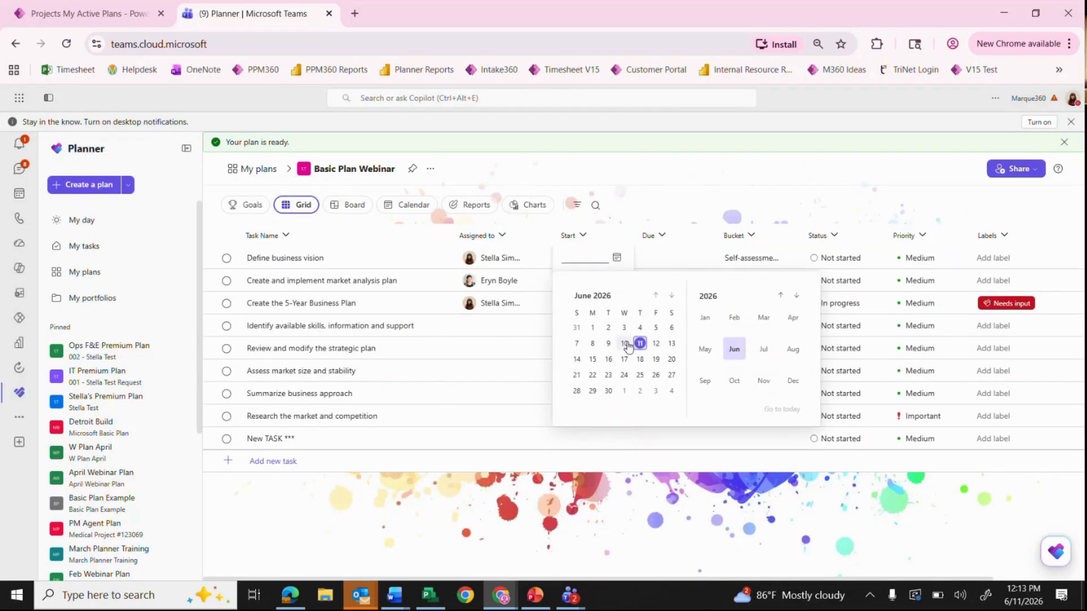
{"action": "left_click", "coordinate": [608, 359]}
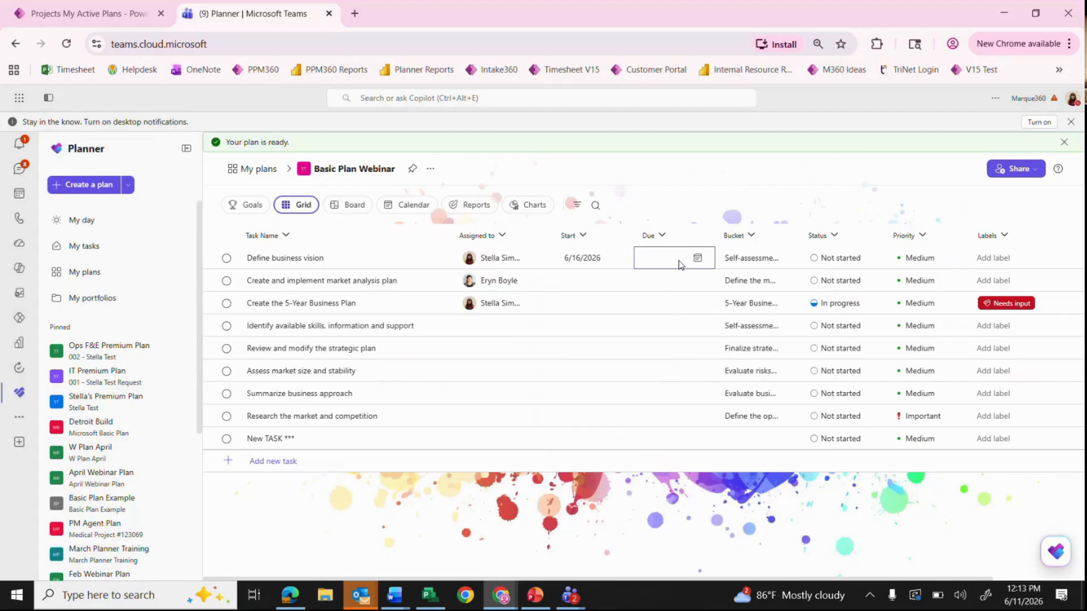
{"action": "left_click", "coordinate": [698, 258]}
{"action": "left_click", "coordinate": [698, 257]}
{"action": "left_click", "coordinate": [720, 359]}
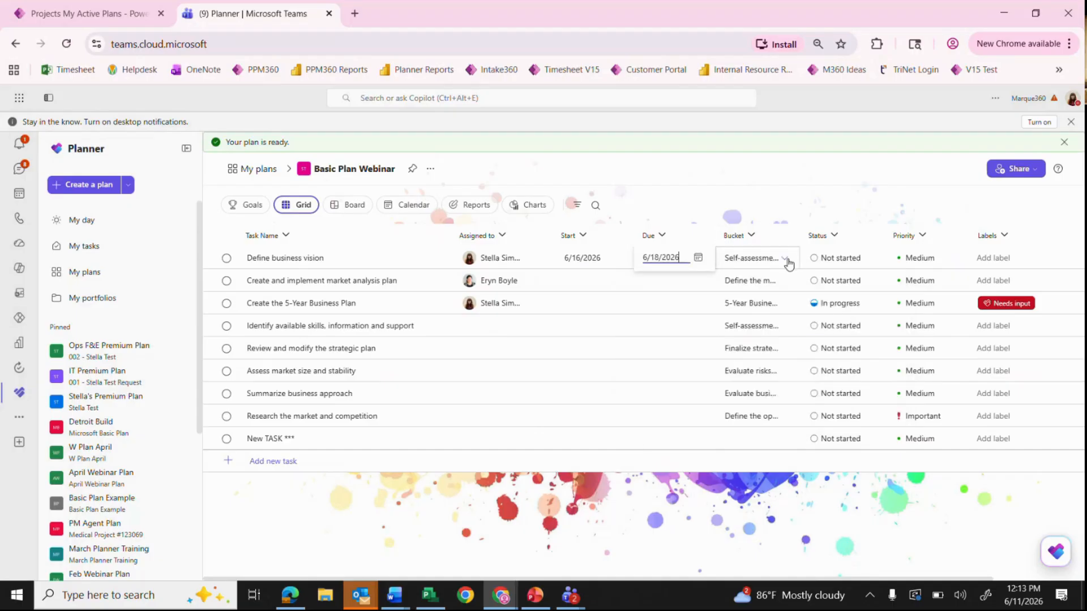
Step: Check the bucket choices for "Define business vision", set its status to In progress and mark the task as completed
{"action": "left_click", "coordinate": [787, 258]}
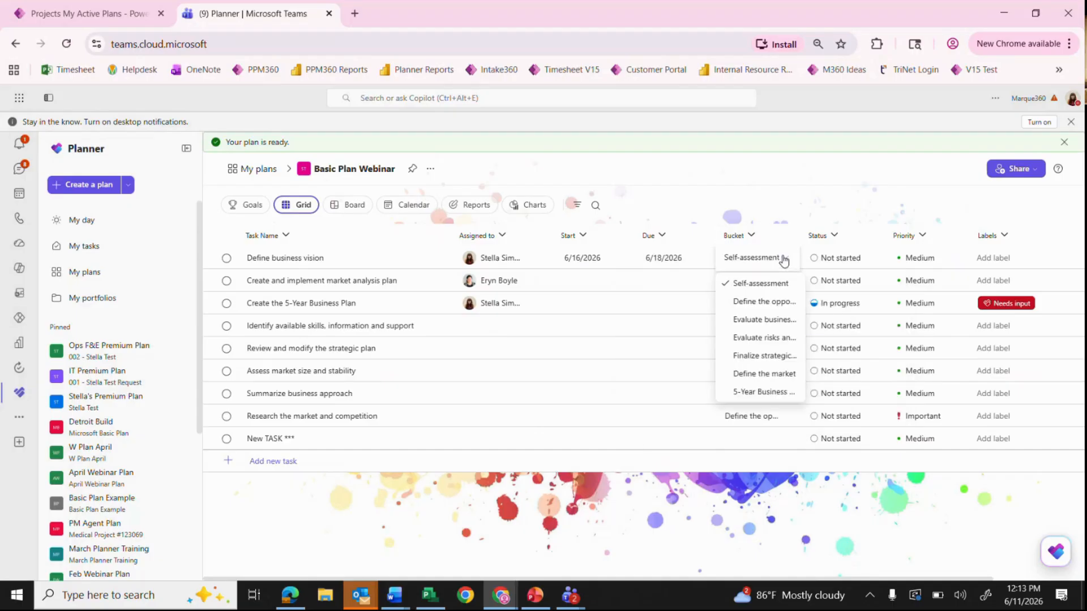
{"action": "left_click", "coordinate": [871, 257]}
{"action": "left_click", "coordinate": [872, 258]}
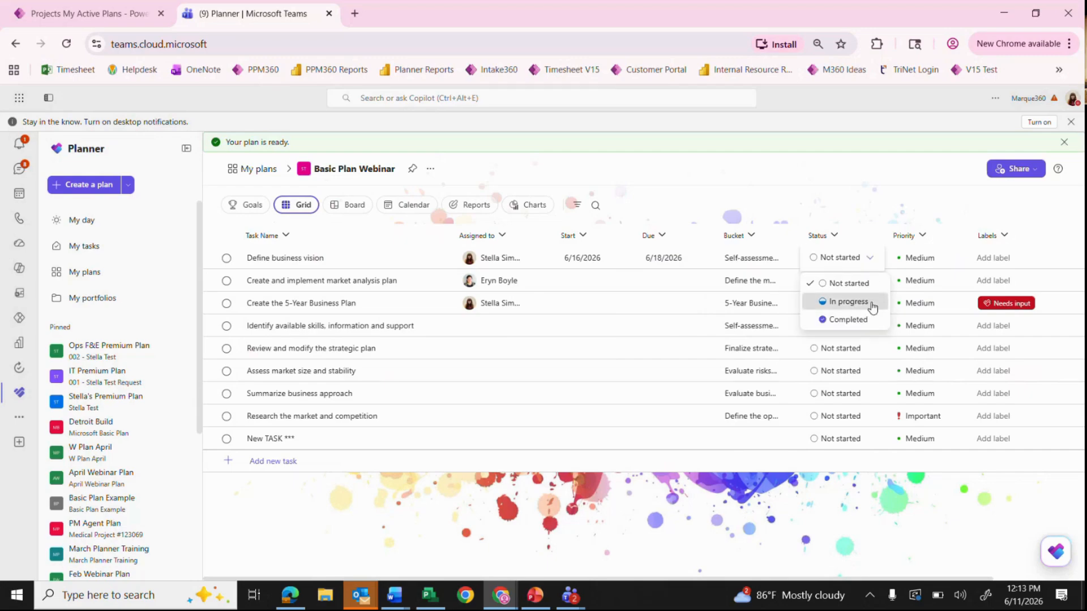
{"action": "left_click", "coordinate": [871, 301]}
{"action": "left_click", "coordinate": [226, 259]}
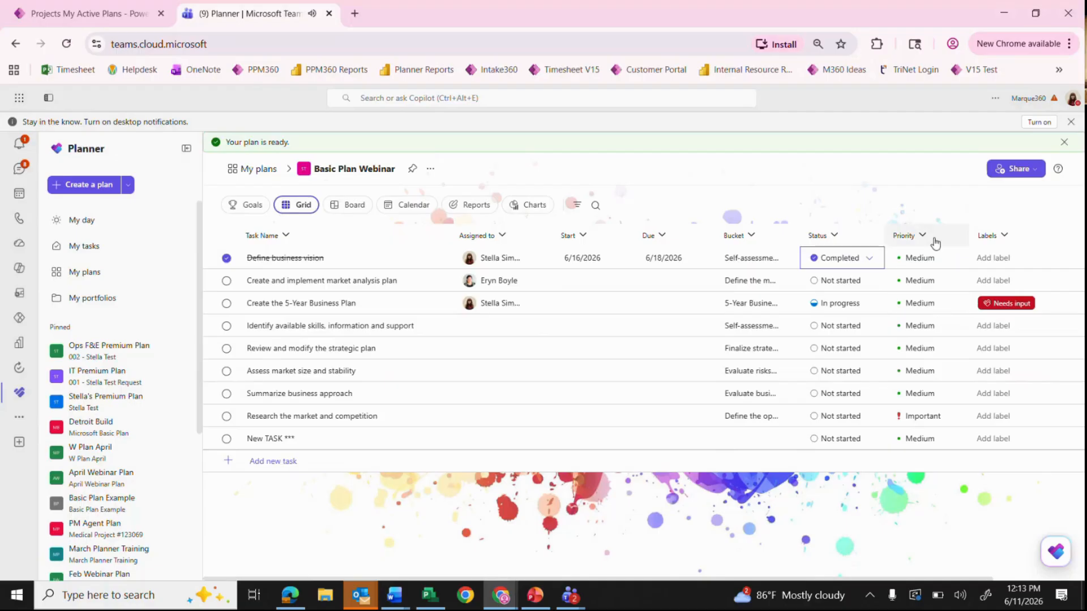
Step: Check the priority choices for "Define business vision" and add the Pink label to the task
{"action": "left_click", "coordinate": [941, 263]}
{"action": "left_click", "coordinate": [952, 258]}
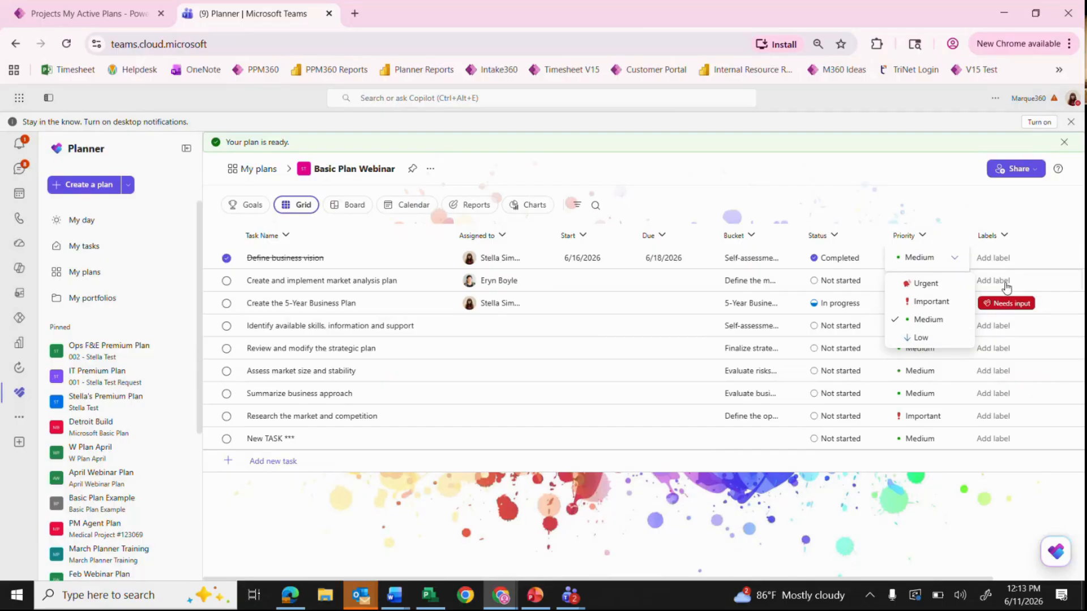
{"action": "left_click", "coordinate": [1006, 262]}
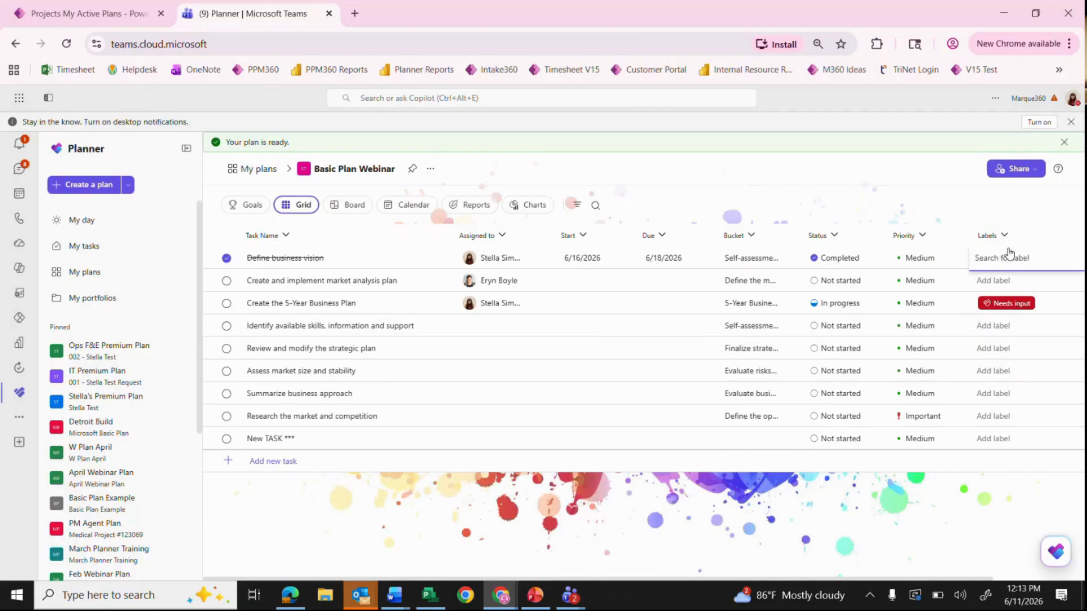
{"action": "left_click", "coordinate": [986, 284]}
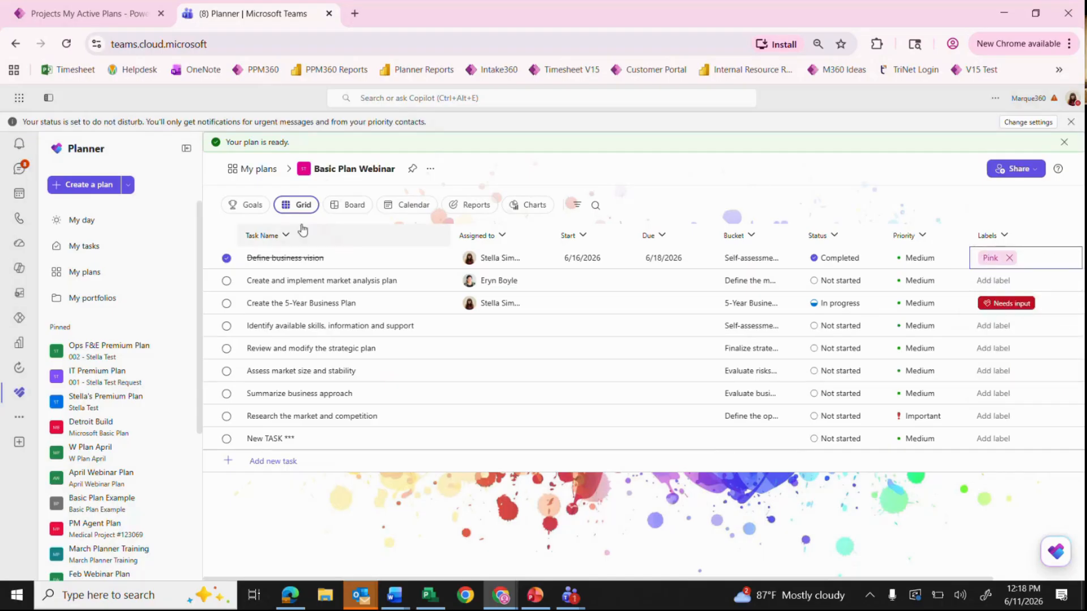
Step: Group the Board view by AI agent tasks and assign "Research the market and competition" to Planner Agent
{"action": "left_click", "coordinate": [342, 206]}
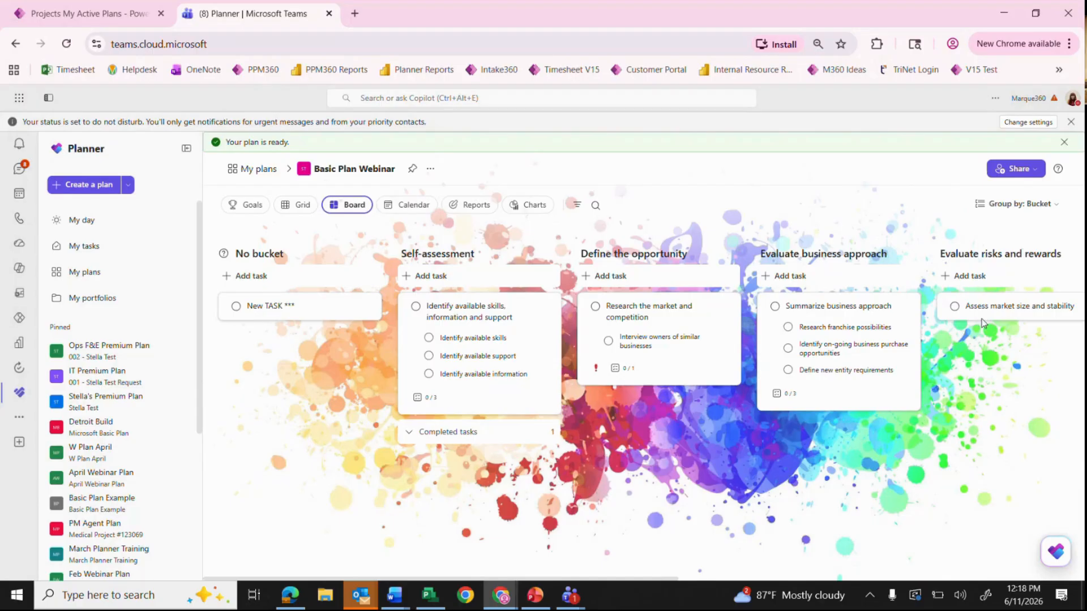
{"action": "left_click", "coordinate": [1027, 205]}
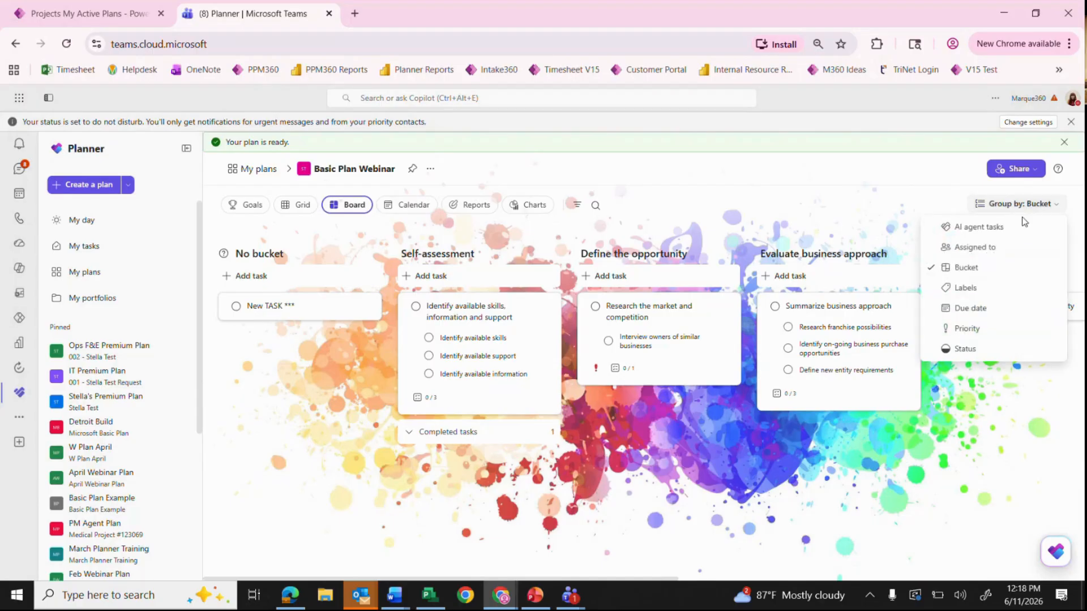
{"action": "left_click", "coordinate": [1019, 227]}
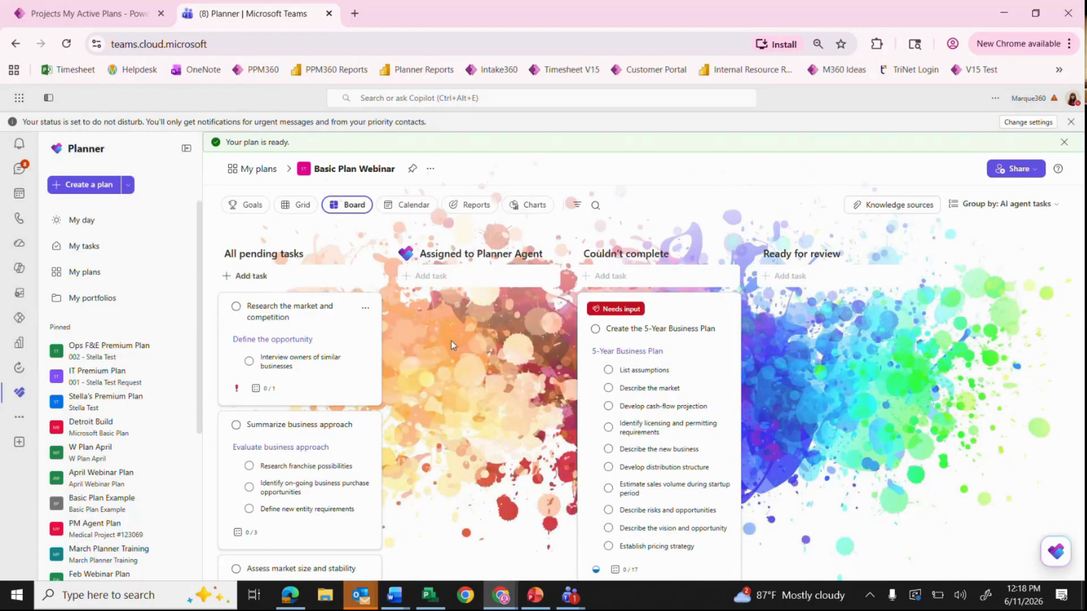
{"action": "left_click_drag", "start_coordinate": [276, 295], "coordinate": [504, 317]}
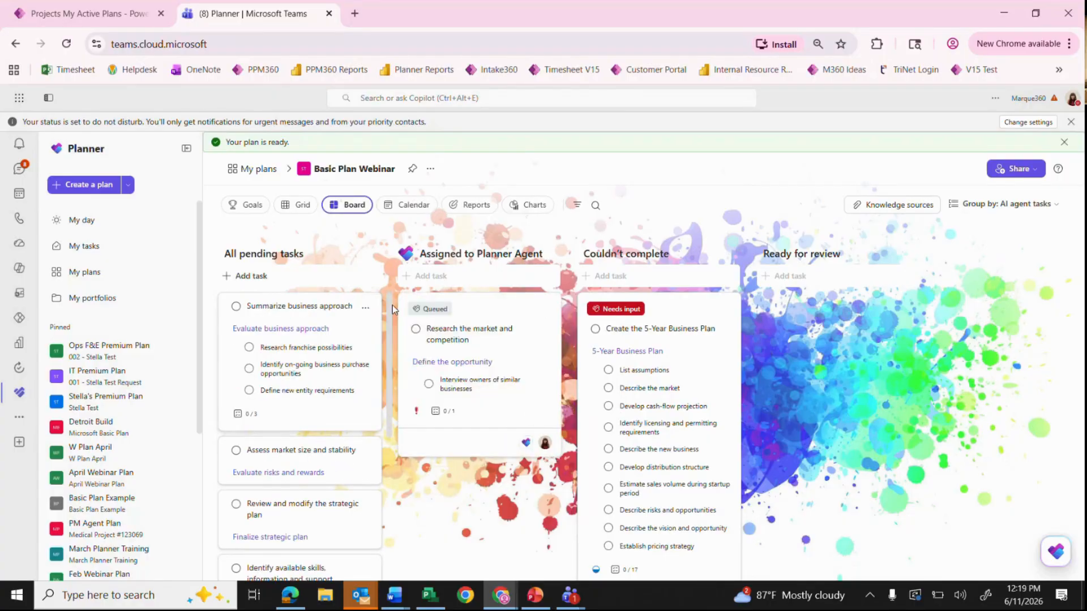
Step: View the board grouped by status and by assignee, and return it to grouping by AI agent tasks
{"action": "left_click", "coordinate": [989, 204]}
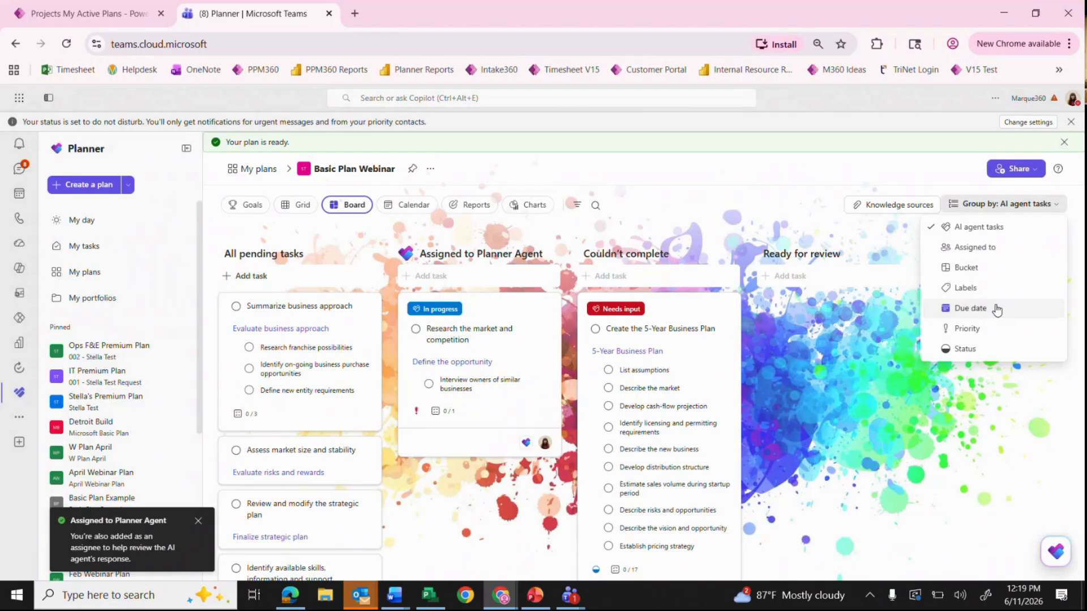
{"action": "left_click", "coordinate": [984, 349]}
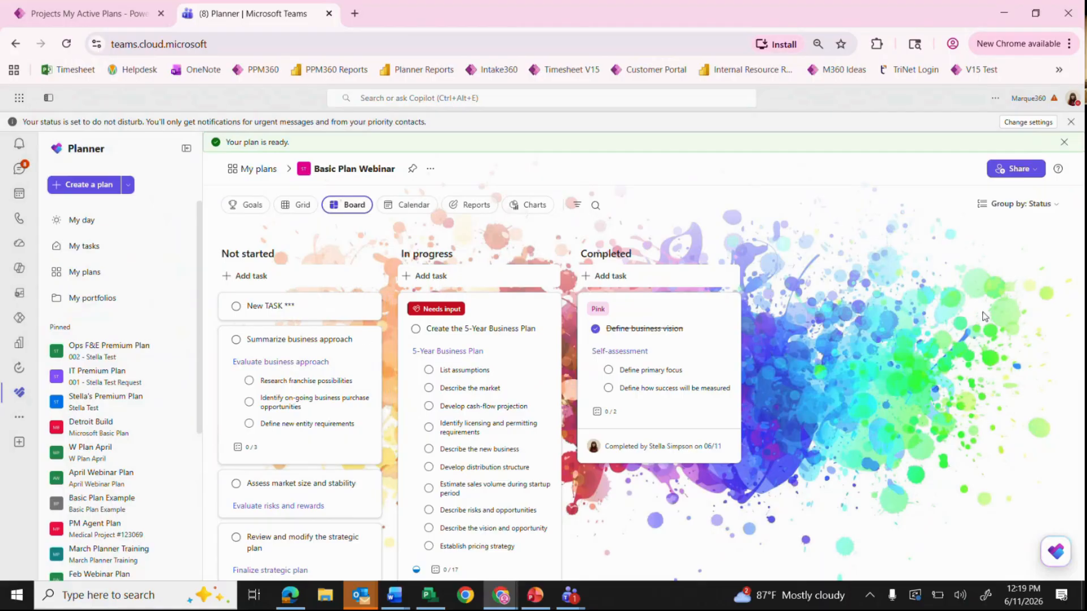
{"action": "left_click", "coordinate": [1039, 204]}
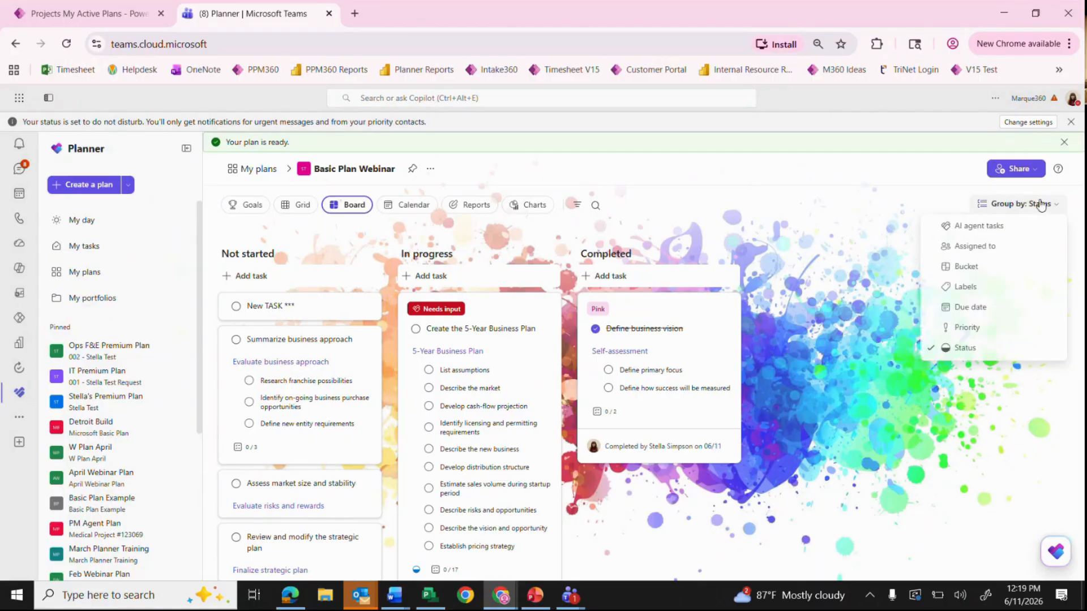
{"action": "left_click", "coordinate": [1002, 252]}
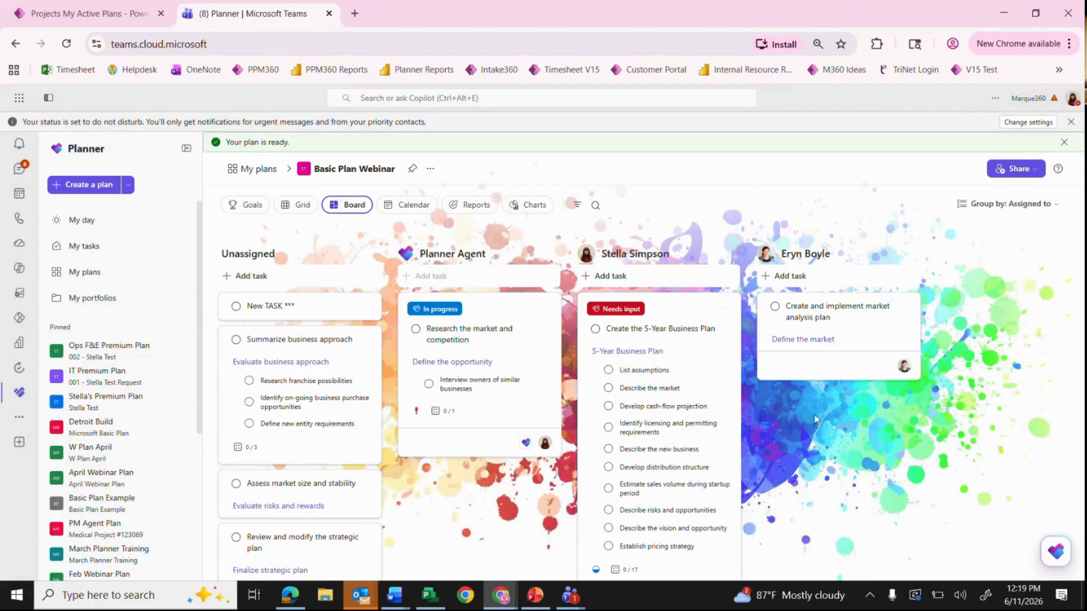
{"action": "left_click", "coordinate": [987, 209]}
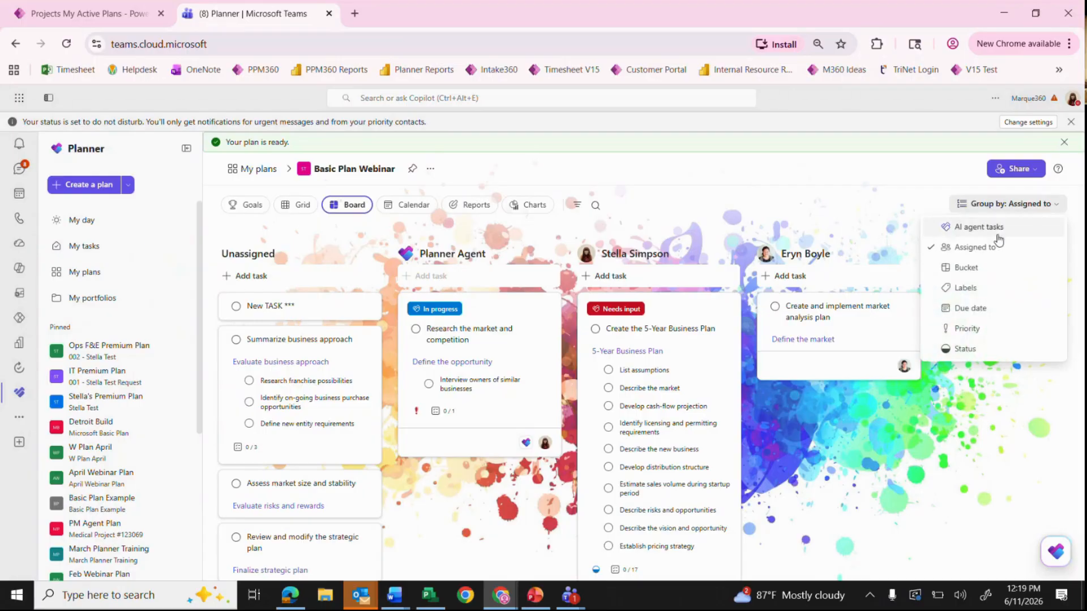
{"action": "left_click", "coordinate": [998, 231]}
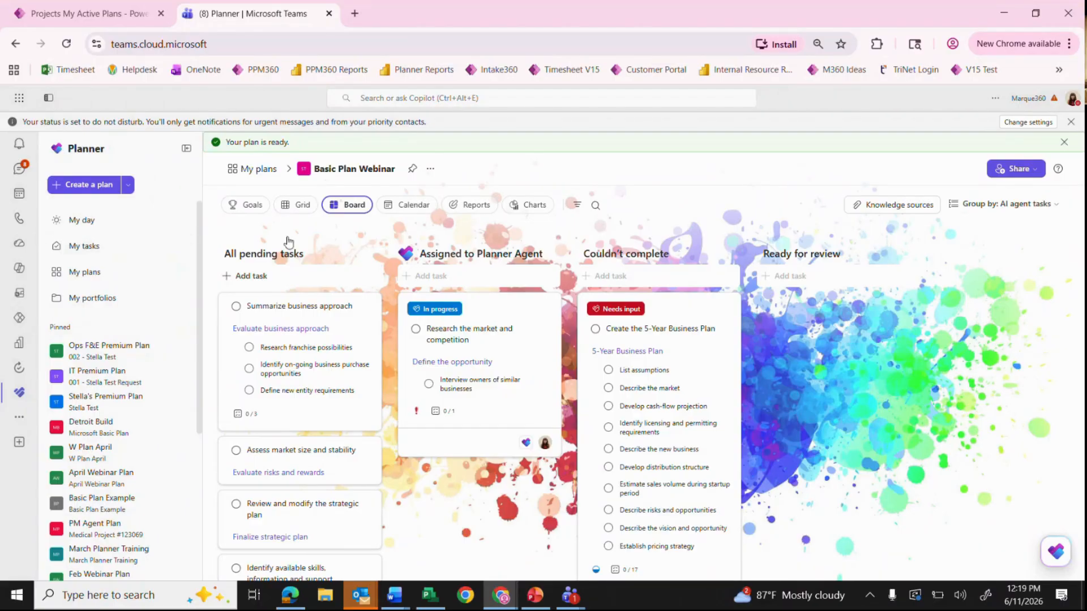
Step: Review the Basic Plan Webinar plan's suggested backgrounds, delete option and group settings without changing them
{"action": "left_click", "coordinate": [369, 179]}
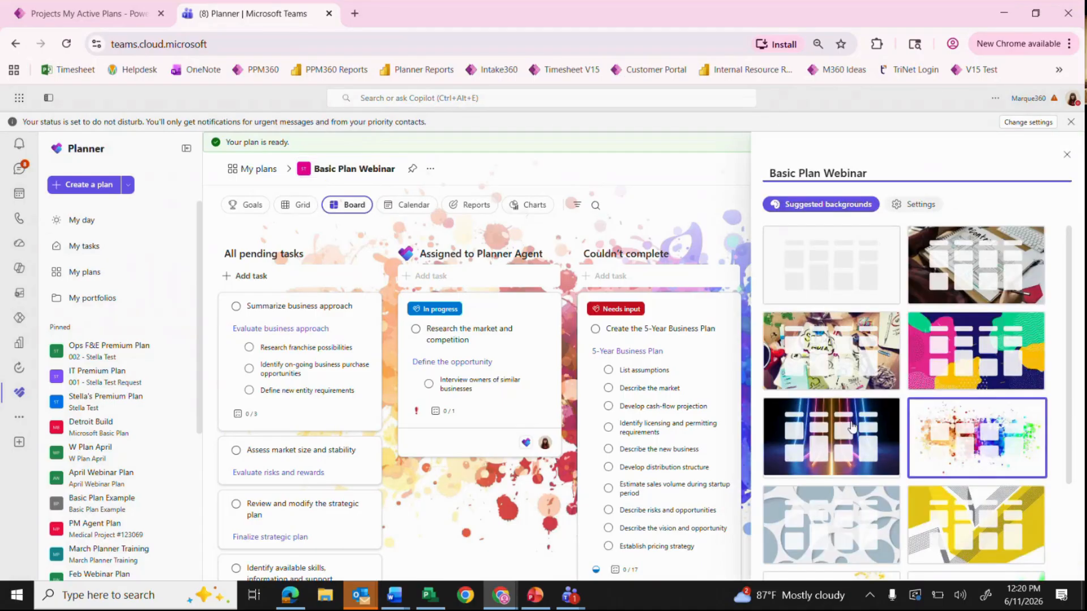
{"action": "scroll", "coordinate": [984, 473], "scroll_direction": "down", "scroll_amount": 1}
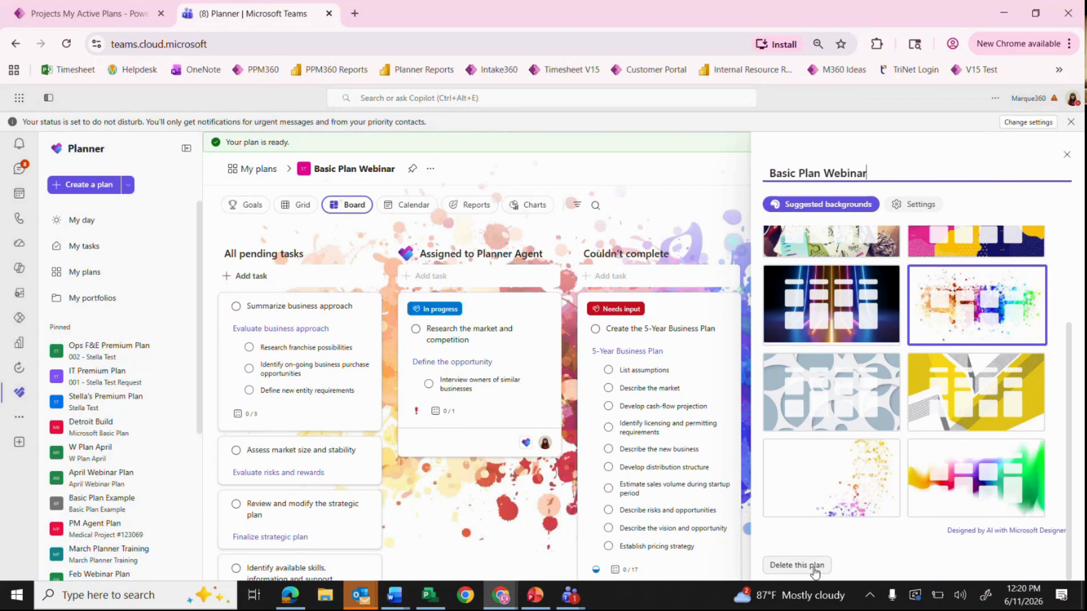
{"action": "scroll", "coordinate": [815, 568], "scroll_direction": "up", "scroll_amount": 3}
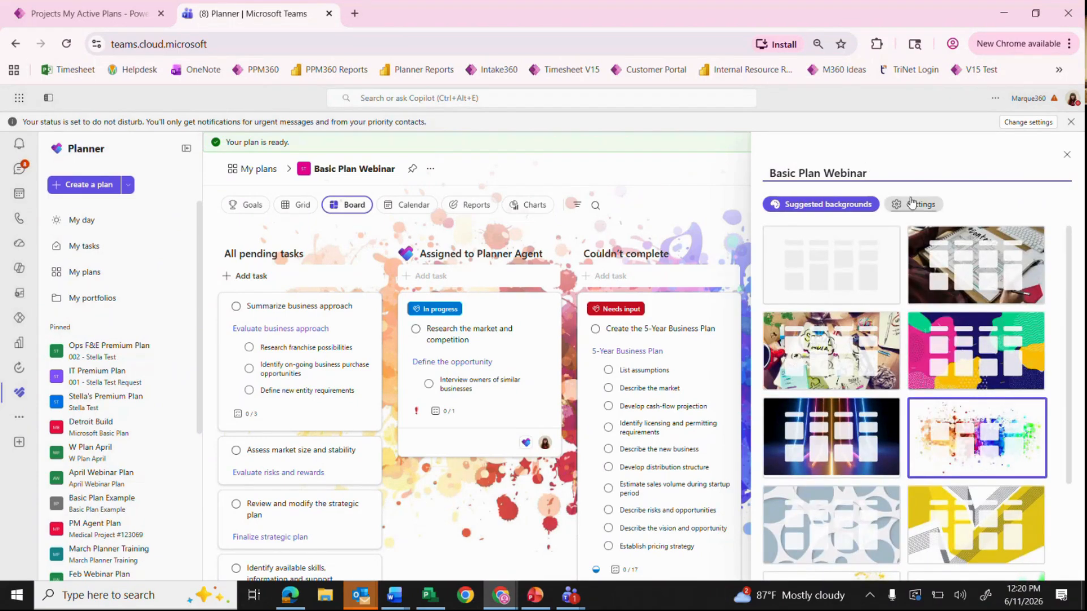
{"action": "left_click", "coordinate": [911, 204]}
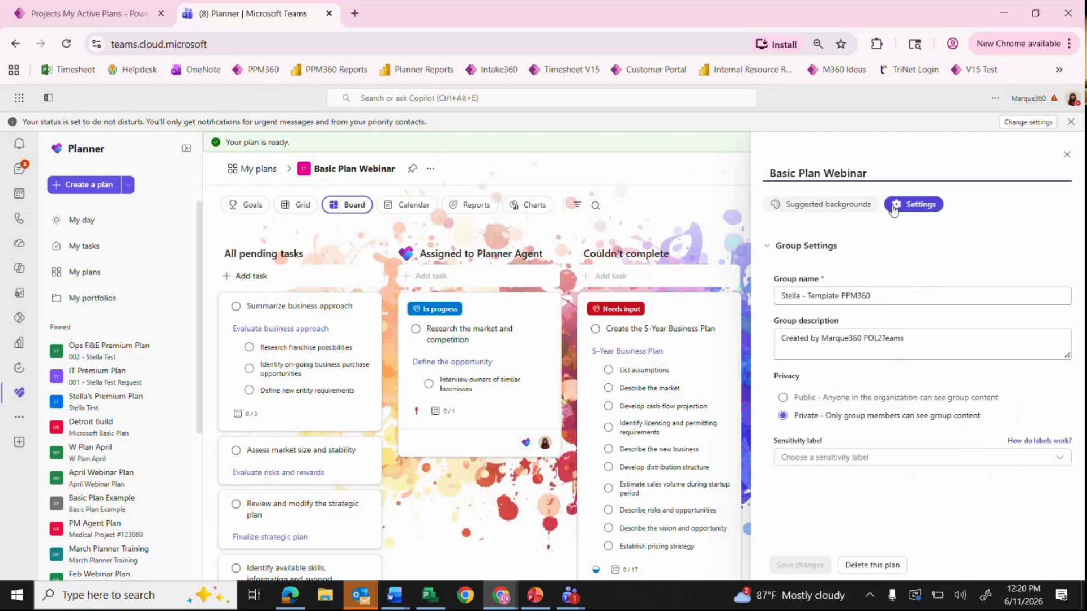
{"action": "left_click", "coordinate": [863, 172]}
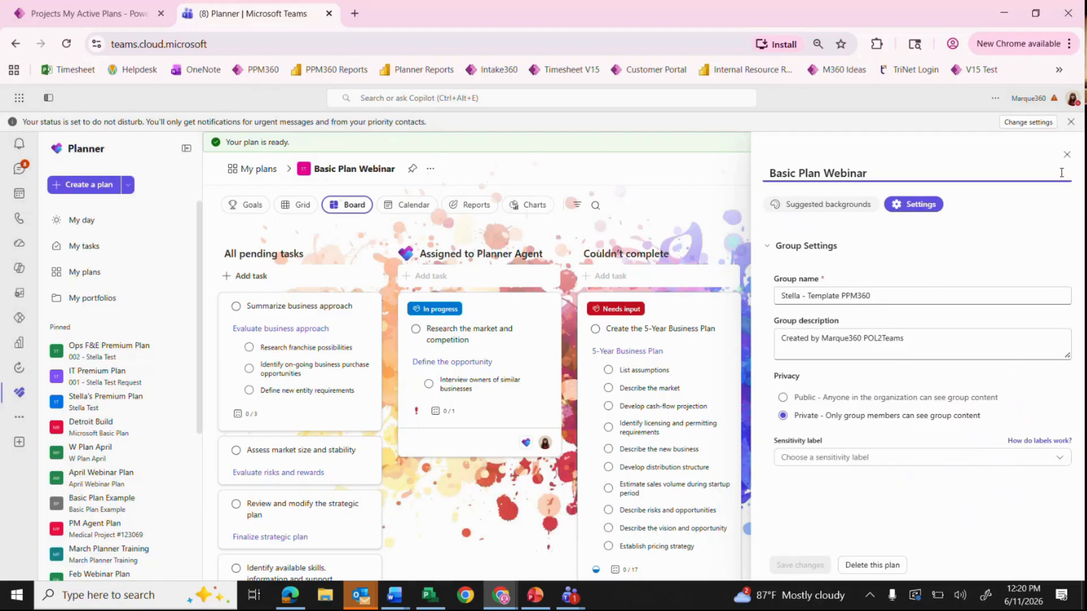
{"action": "left_click", "coordinate": [1066, 154]}
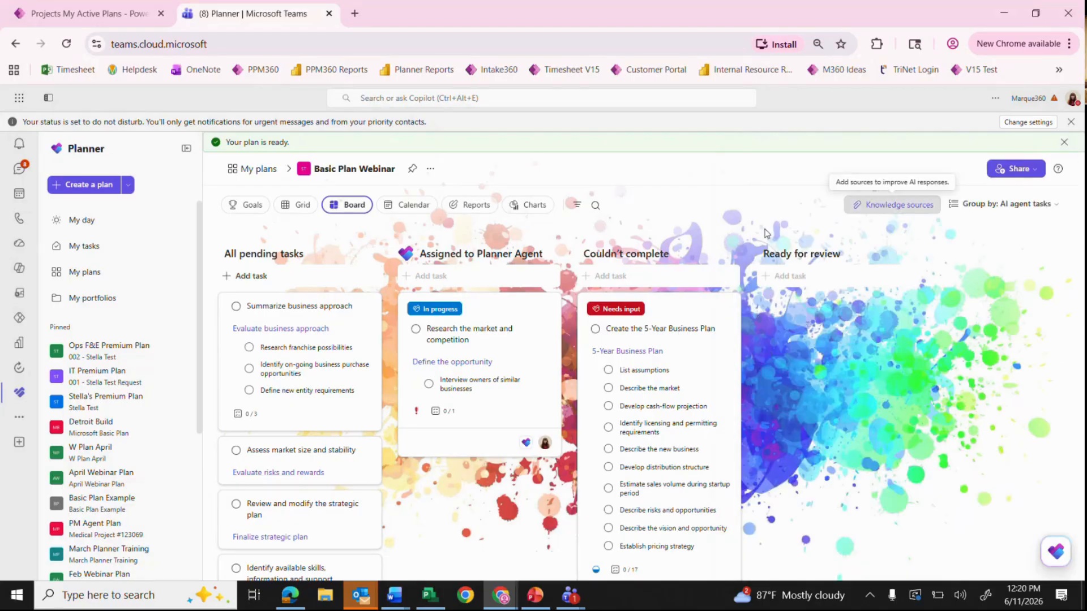
Step: Examine the plan's knowledge sources, including the SharePoint site option and the files available to add as sources
{"action": "left_click", "coordinate": [894, 204]}
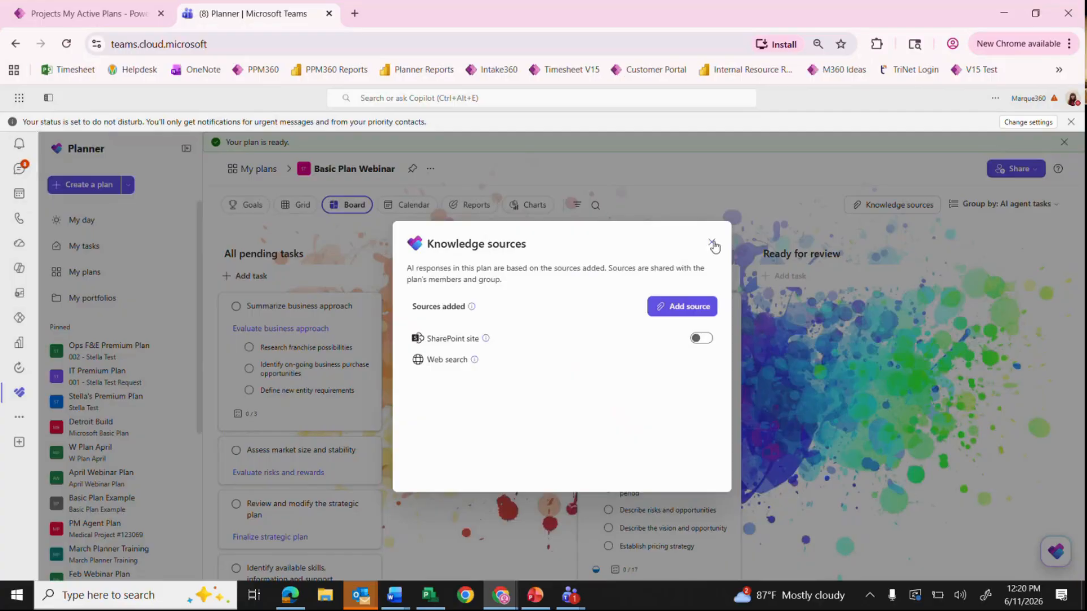
{"action": "left_click", "coordinate": [711, 243]}
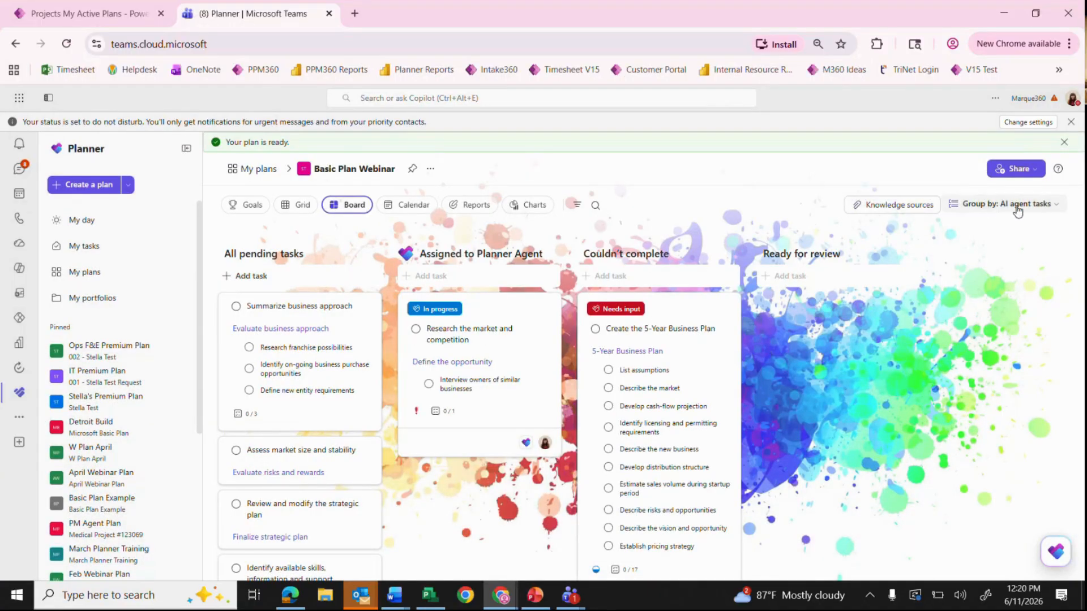
{"action": "left_click", "coordinate": [881, 207]}
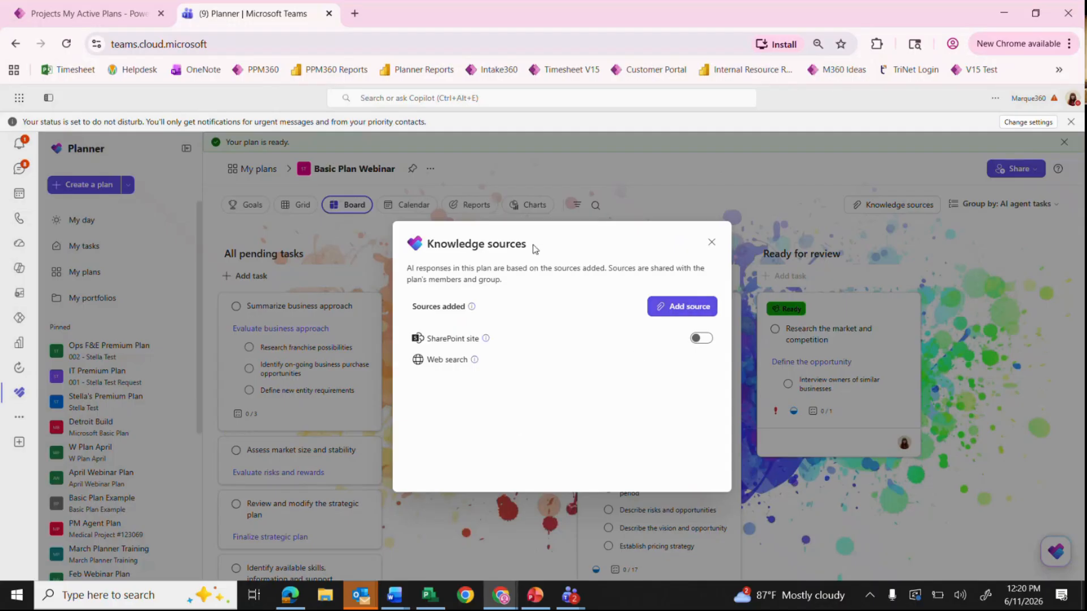
{"action": "left_click", "coordinate": [711, 242]}
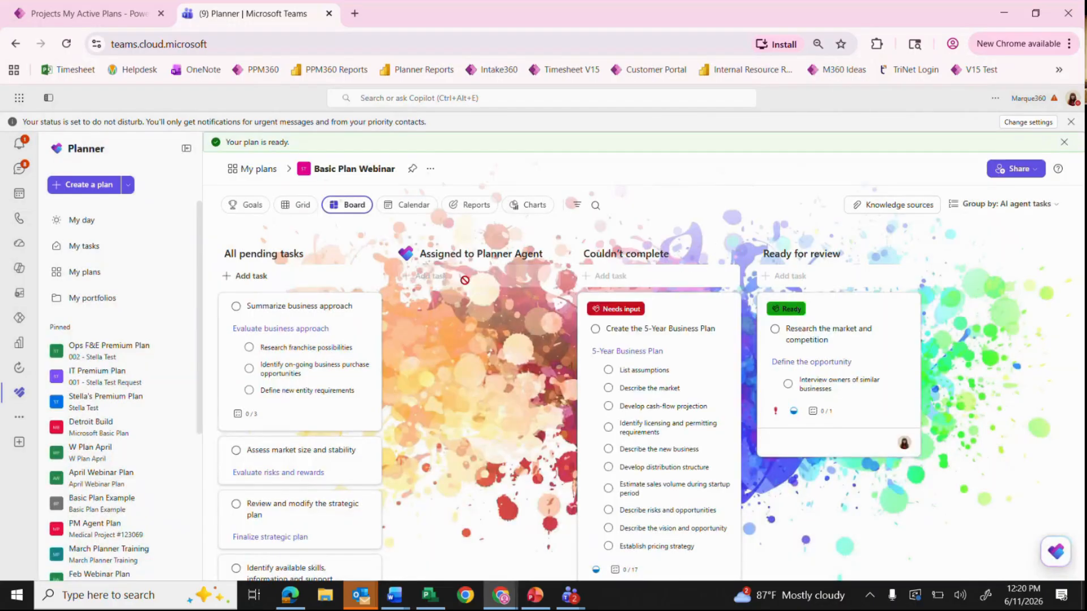
{"action": "left_click", "coordinate": [896, 205]}
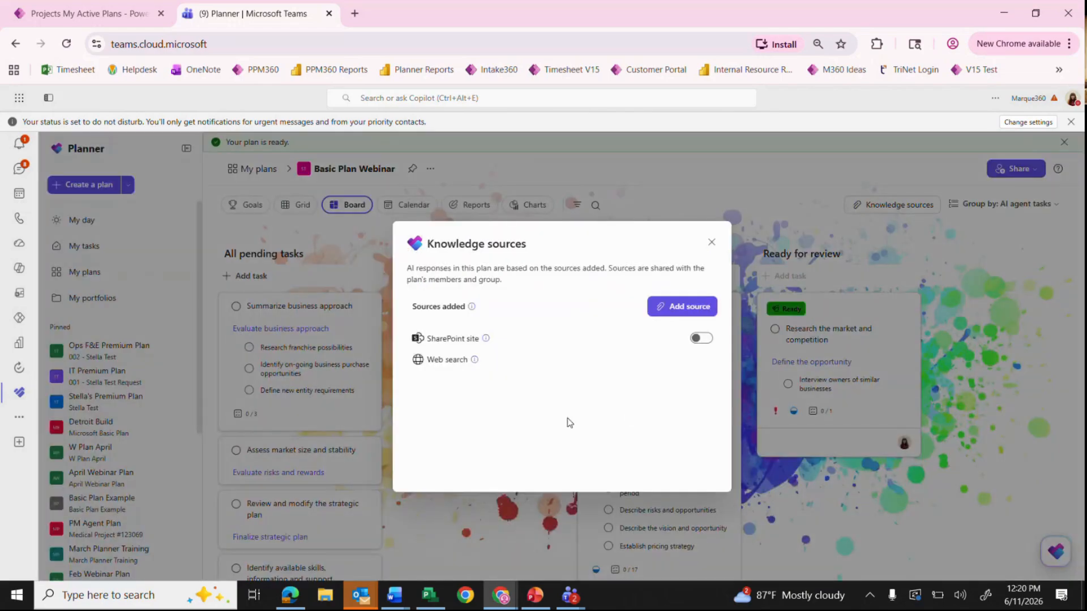
{"action": "left_click", "coordinate": [703, 341]}
{"action": "left_click", "coordinate": [662, 314]}
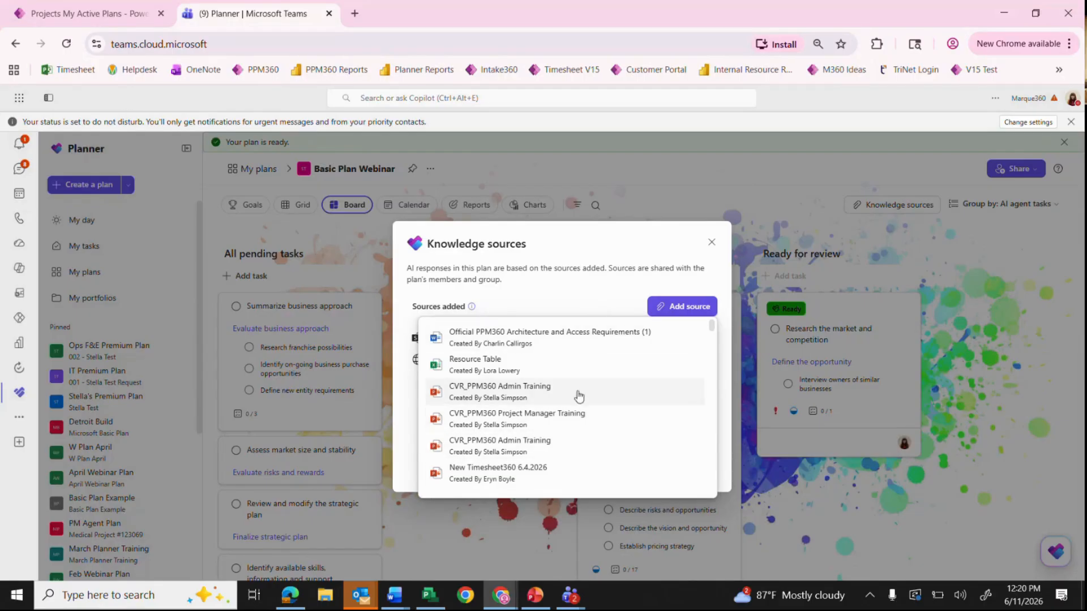
{"action": "left_click", "coordinate": [595, 287]}
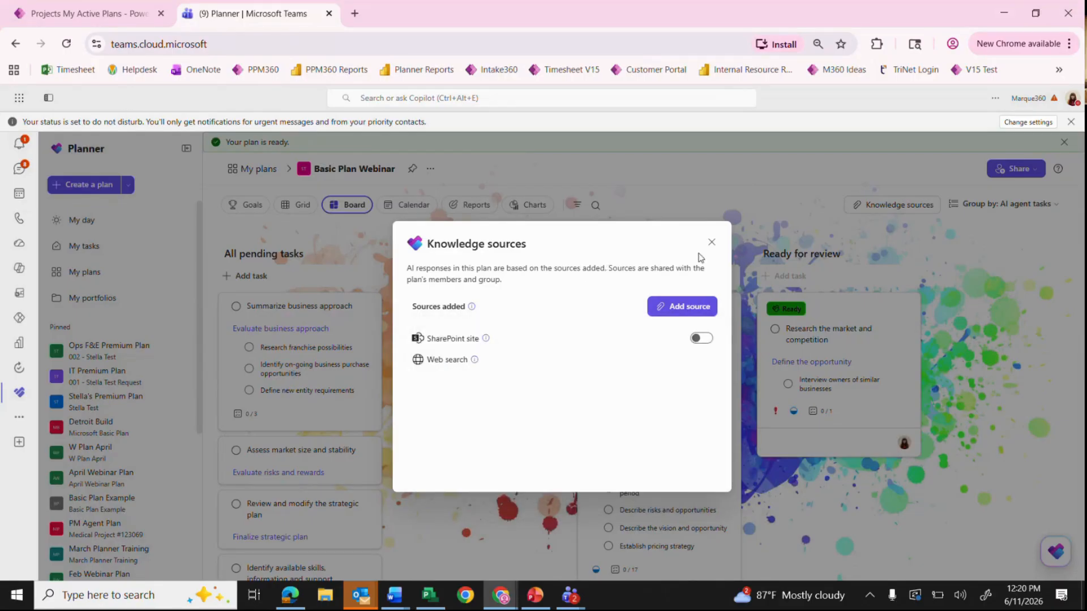
{"action": "left_click", "coordinate": [712, 244]}
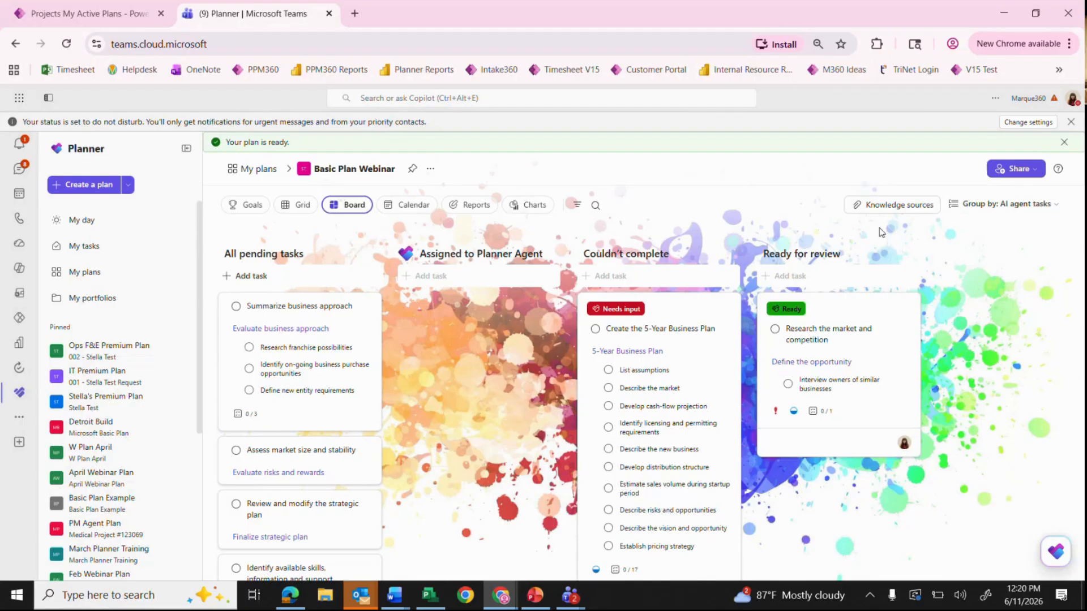
Step: View the plan in the monthly calendar and check the repeat setting of "Define business vision"
{"action": "left_click", "coordinate": [403, 216]}
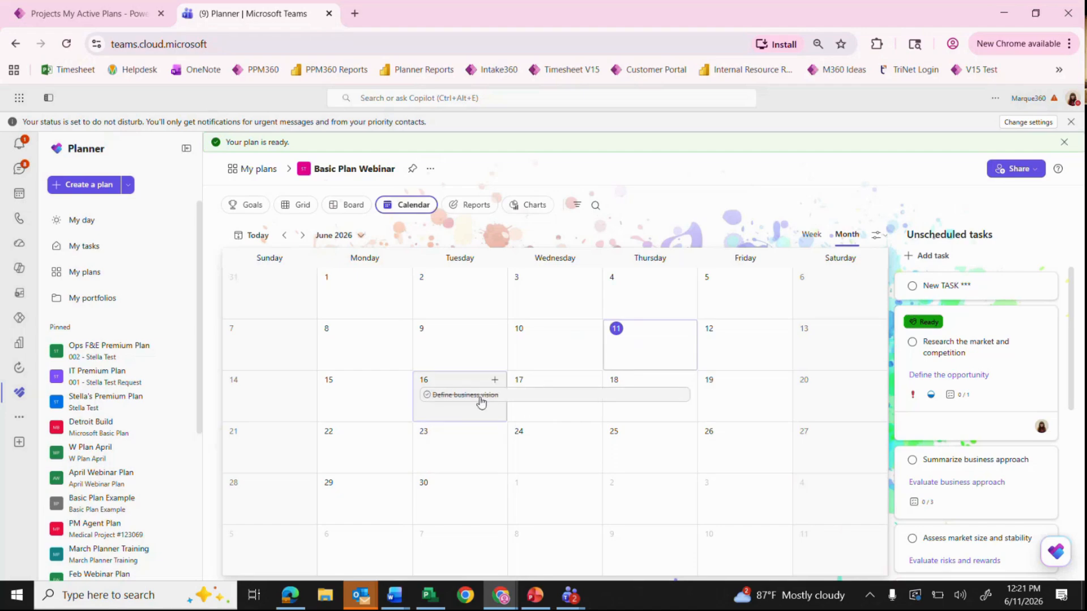
{"action": "left_click", "coordinate": [455, 400]}
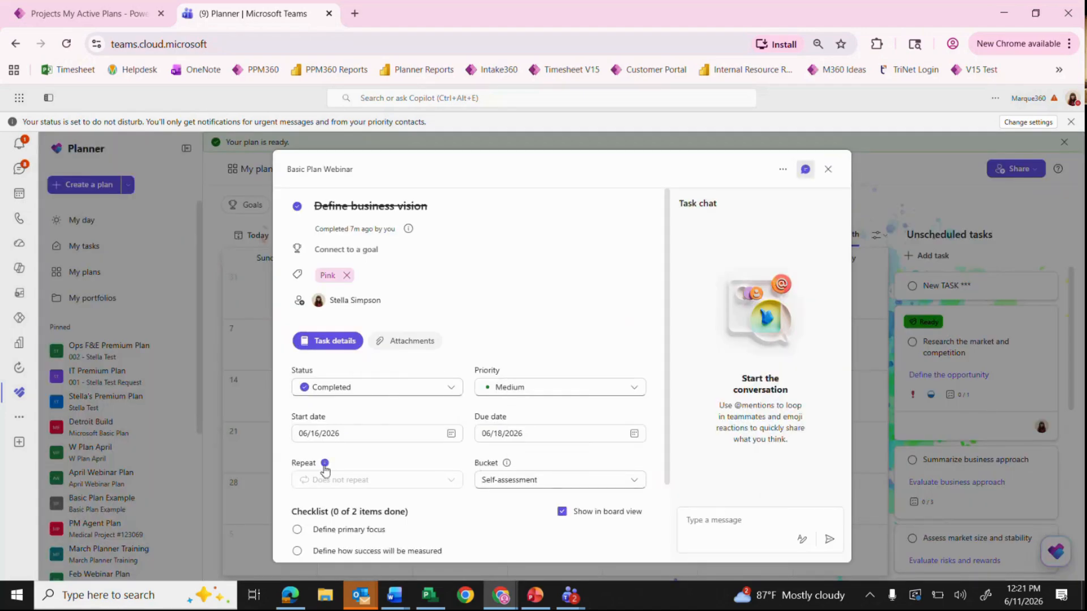
{"action": "left_click", "coordinate": [827, 169]}
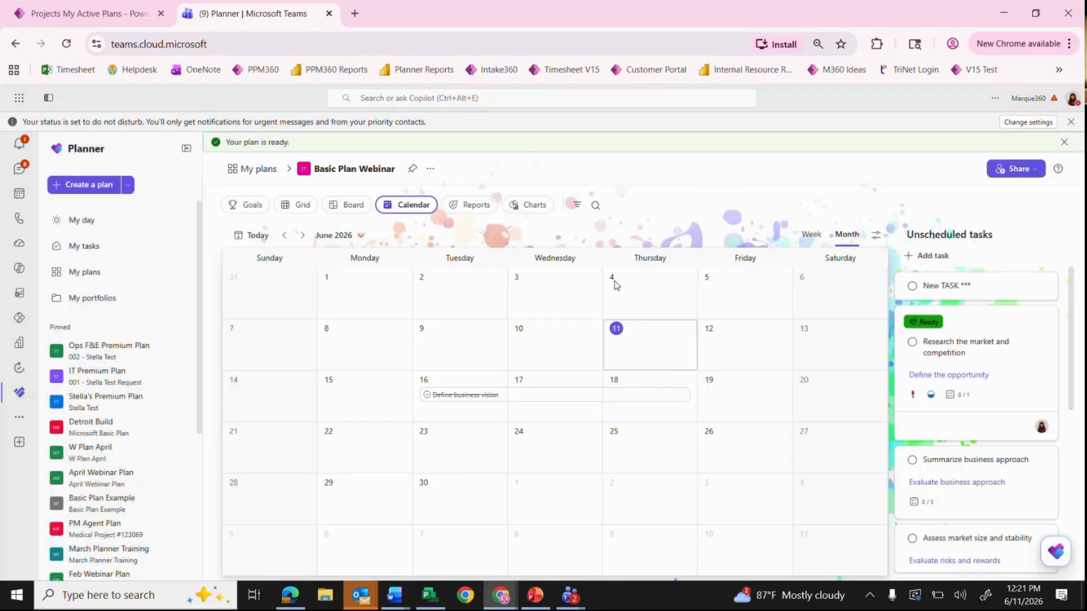
Step: Add a task named "Weekly Status" to June 23 in the calendar
{"action": "left_click", "coordinate": [494, 434]}
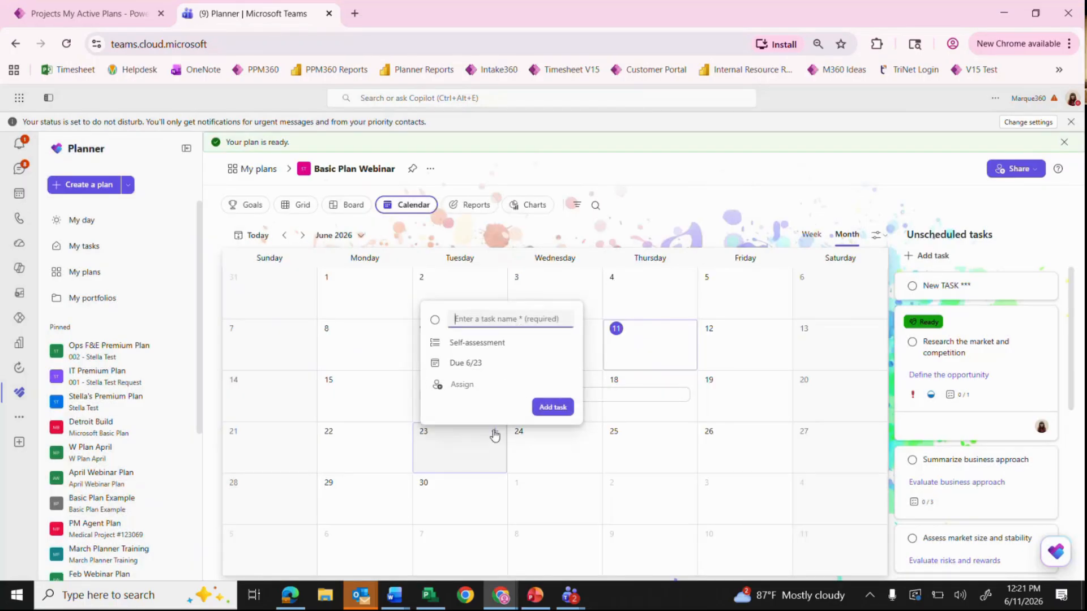
{"action": "type", "text": "Week"}
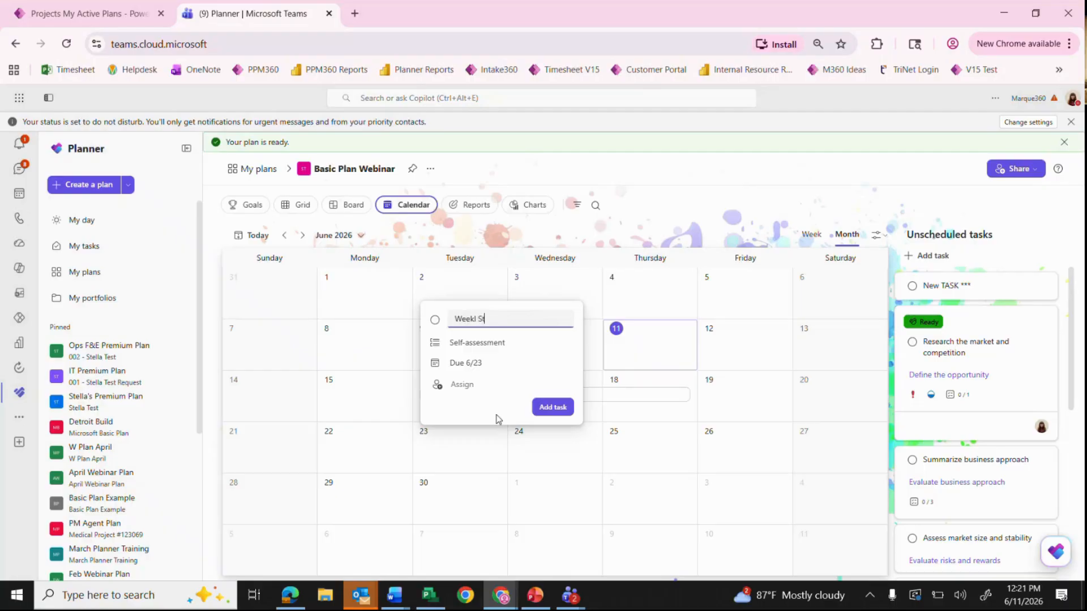
{"action": "type", "text": "ly Status"}
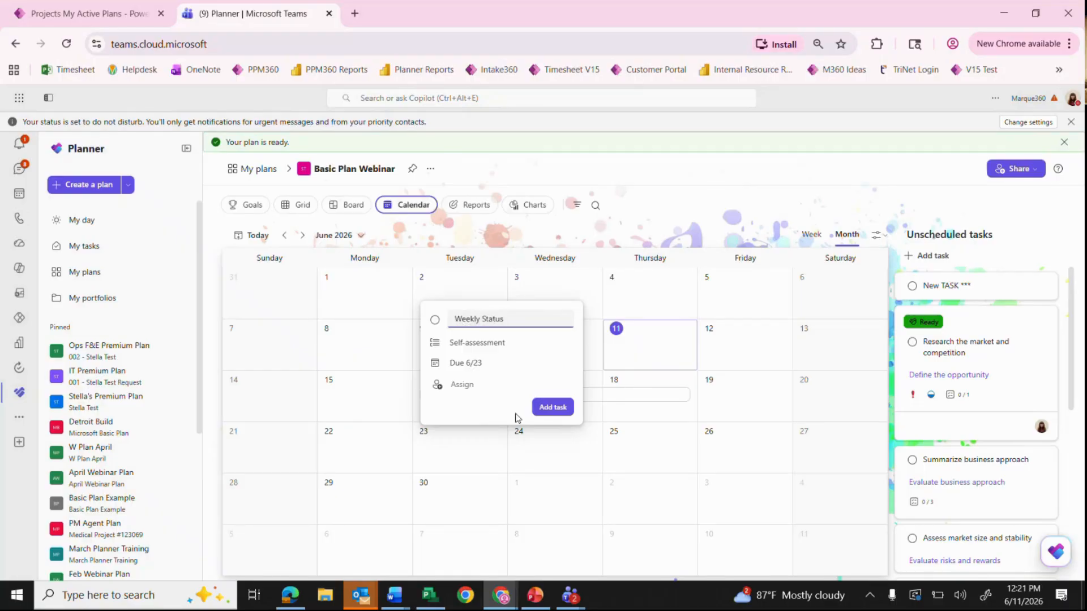
{"action": "left_click", "coordinate": [544, 408]}
Step: Set the "Weekly Status" task to repeat weekly, dismissing the AI status report suggestion
{"action": "left_click", "coordinate": [463, 450]}
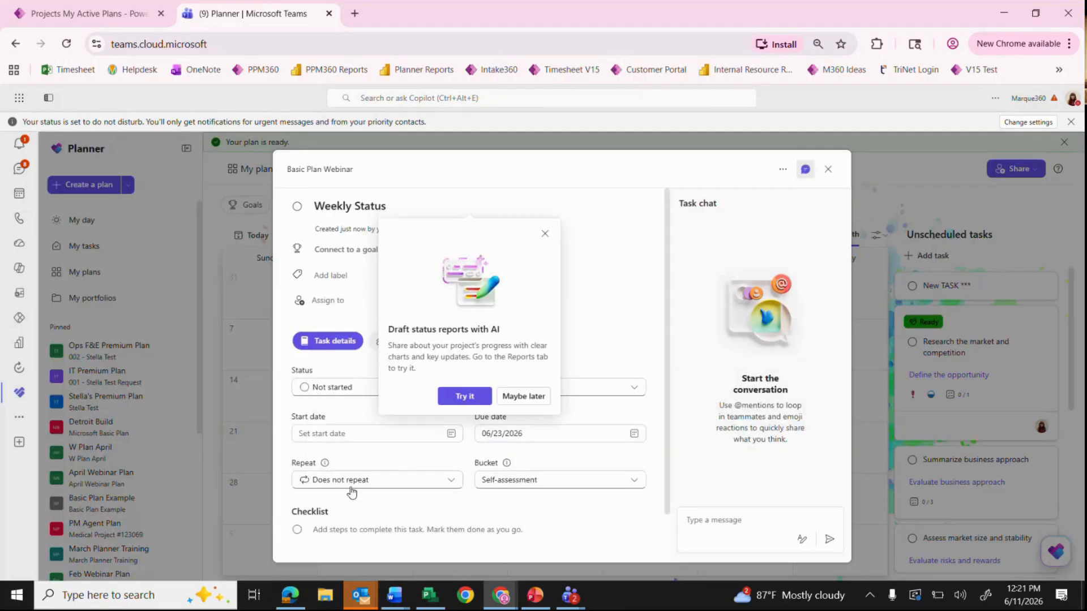
{"action": "left_click", "coordinate": [362, 479]}
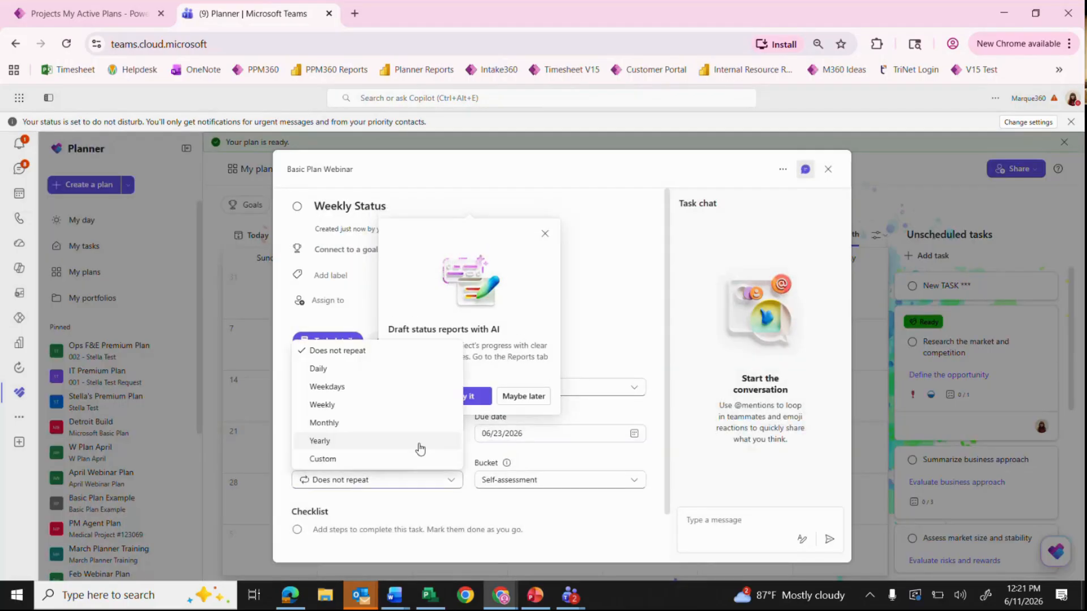
{"action": "left_click", "coordinate": [365, 405]}
{"action": "left_click", "coordinate": [545, 234]}
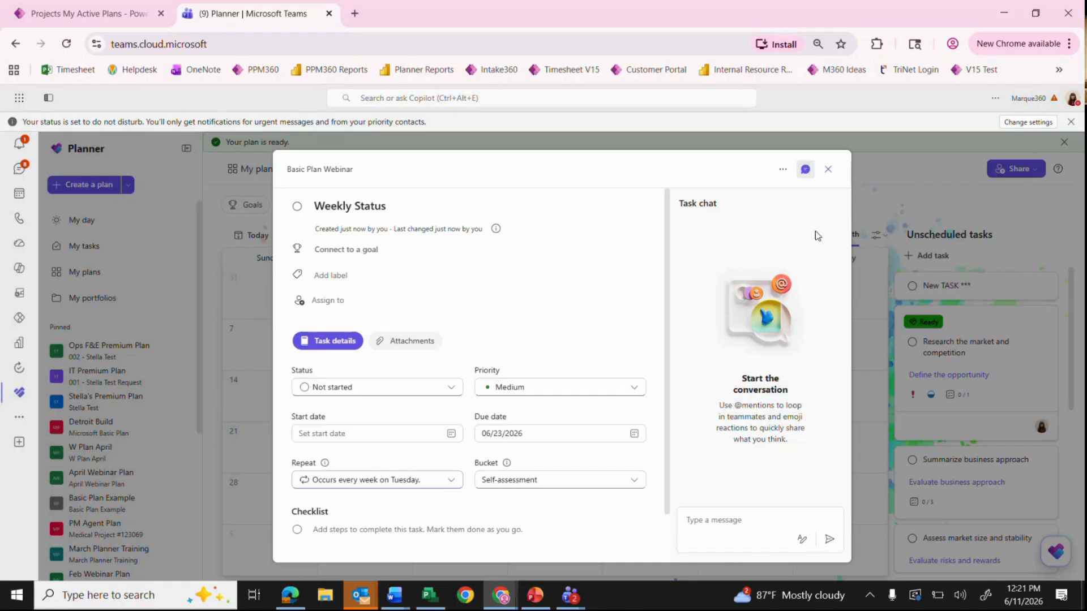
{"action": "left_click", "coordinate": [830, 173]}
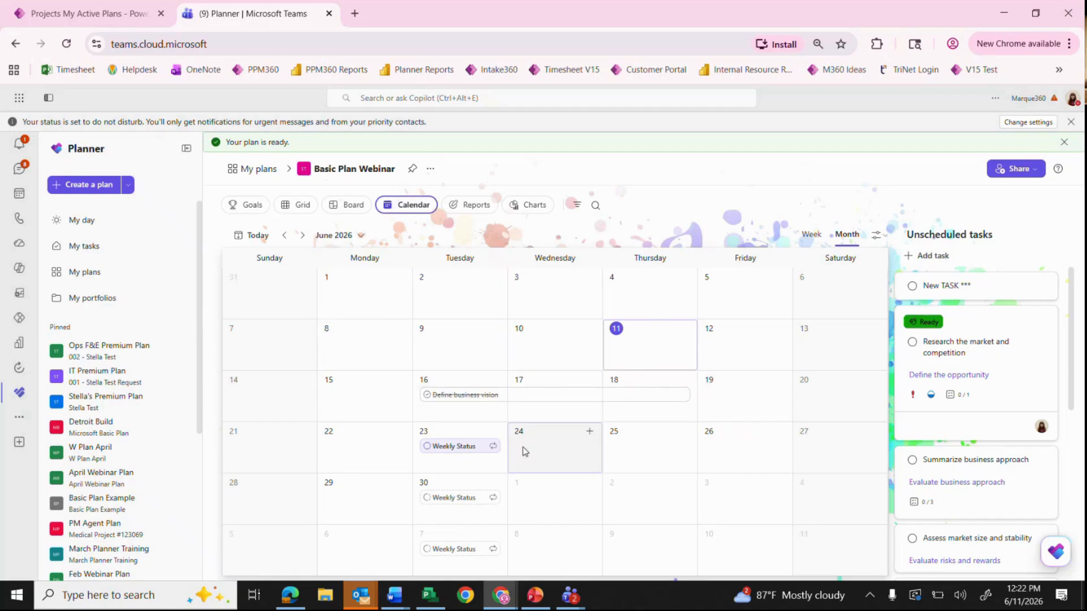
Step: View the timeline of the premium plan pinned between IT Premium Plan and Detroit Build, and return to Basic Plan Webinar
{"action": "left_click", "coordinate": [119, 404]}
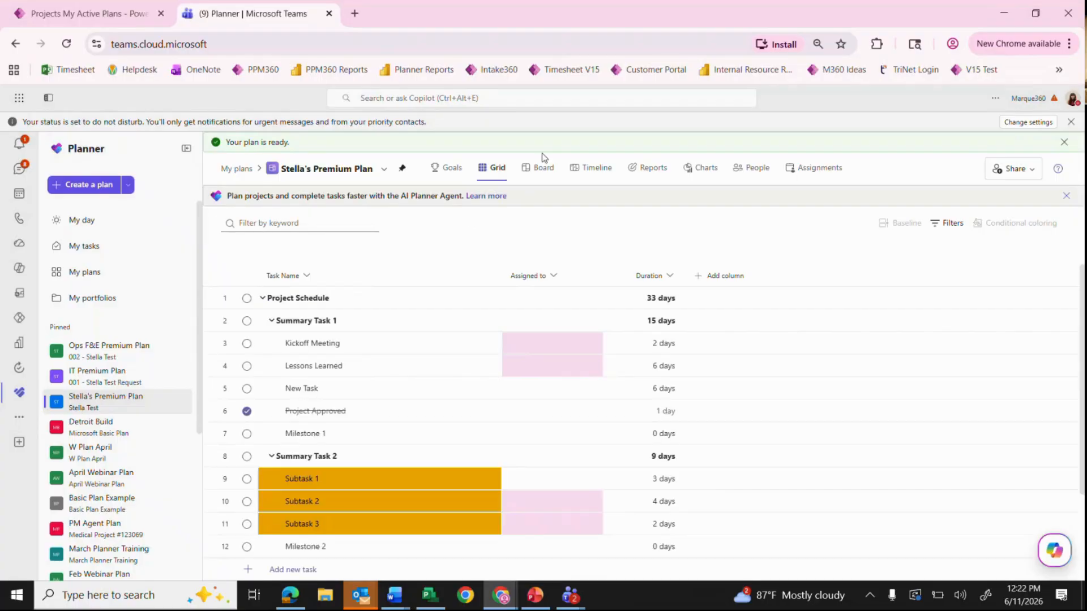
{"action": "left_click", "coordinate": [591, 167]}
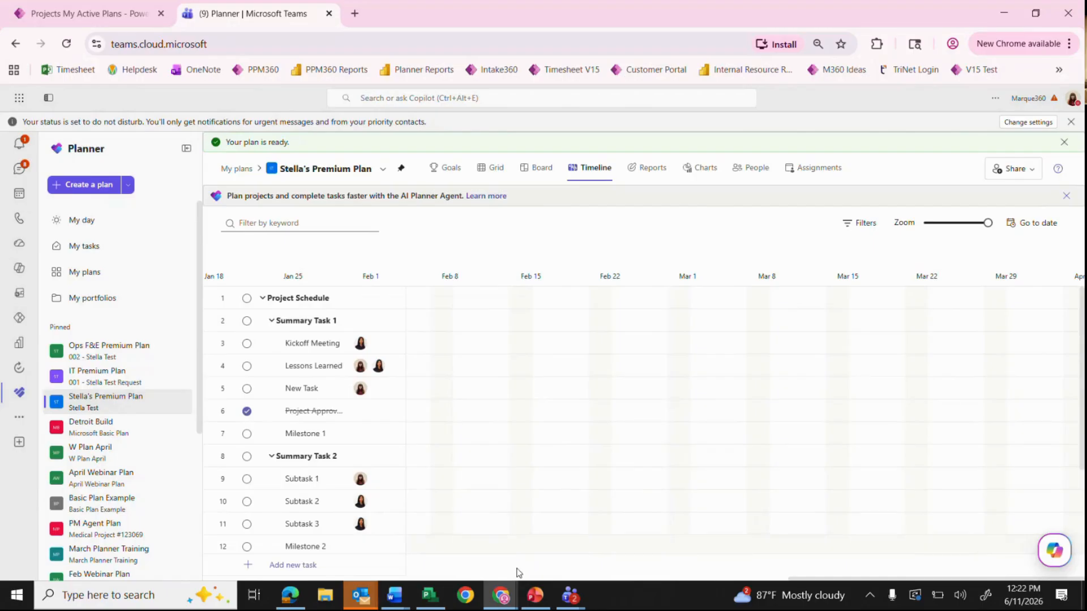
{"action": "left_click_drag", "start_coordinate": [813, 580], "coordinate": [577, 565]}
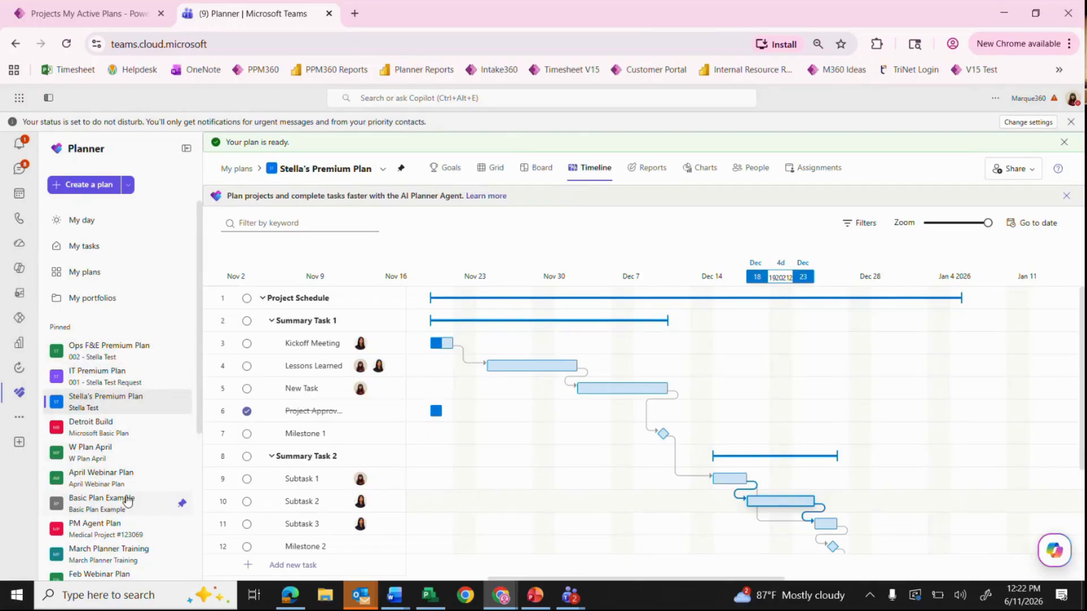
{"action": "left_click", "coordinate": [101, 273]}
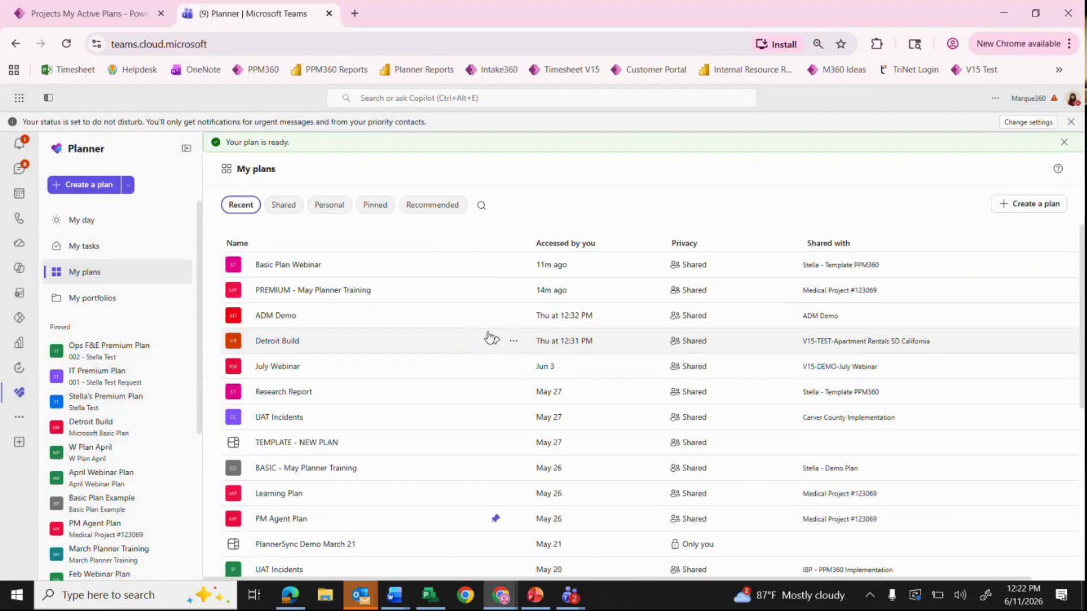
{"action": "left_click", "coordinate": [294, 290]}
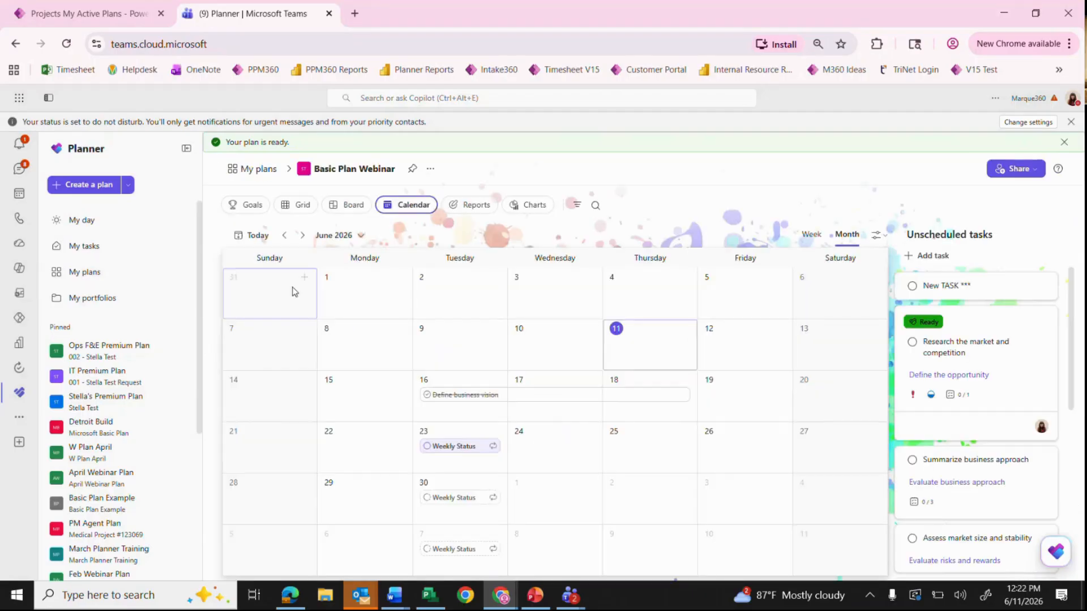
Step: Check the reporting period and section choices, and generate an AI status report for last week with the preset sections
{"action": "left_click", "coordinate": [469, 207]}
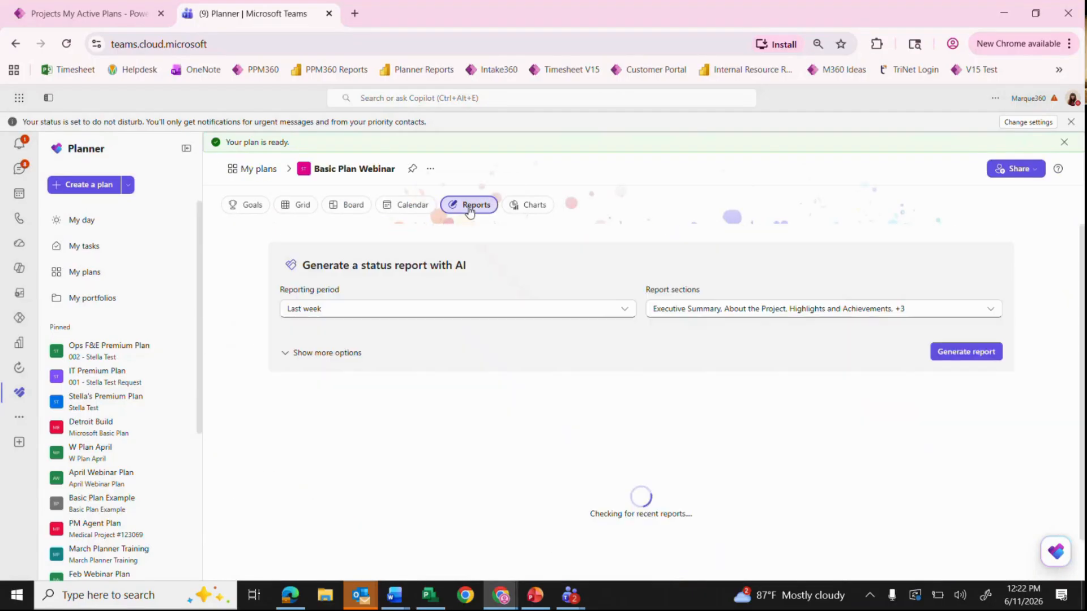
{"action": "scroll", "coordinate": [584, 357], "scroll_direction": "down", "scroll_amount": 1}
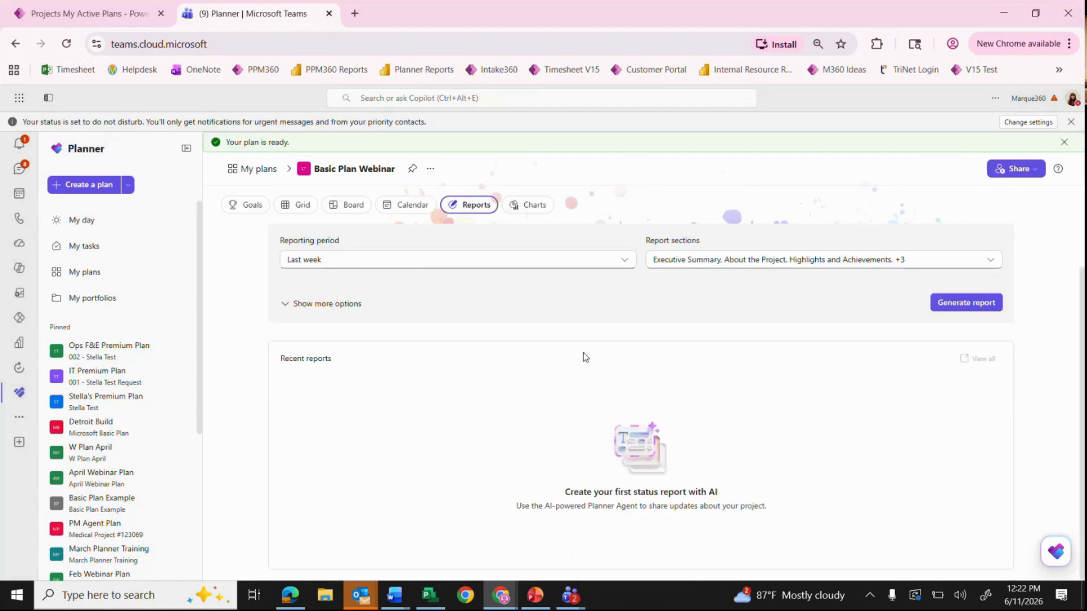
{"action": "scroll", "coordinate": [584, 356], "scroll_direction": "up", "scroll_amount": 1}
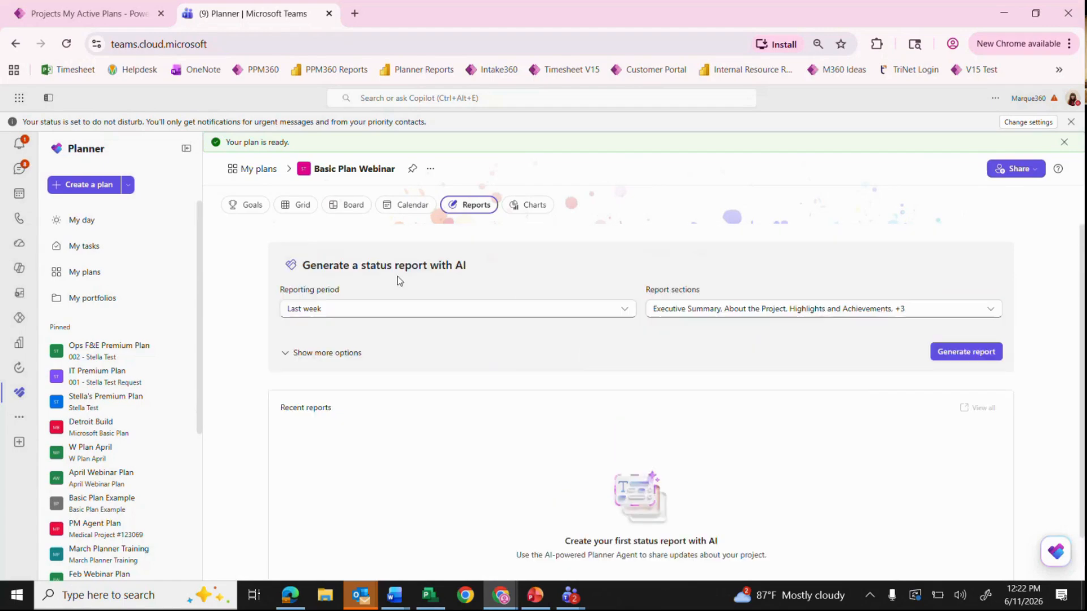
{"action": "left_click", "coordinate": [359, 311]}
{"action": "left_click", "coordinate": [691, 311]}
{"action": "left_click", "coordinate": [695, 312]}
{"action": "left_click", "coordinate": [572, 362]}
{"action": "left_click", "coordinate": [956, 350]}
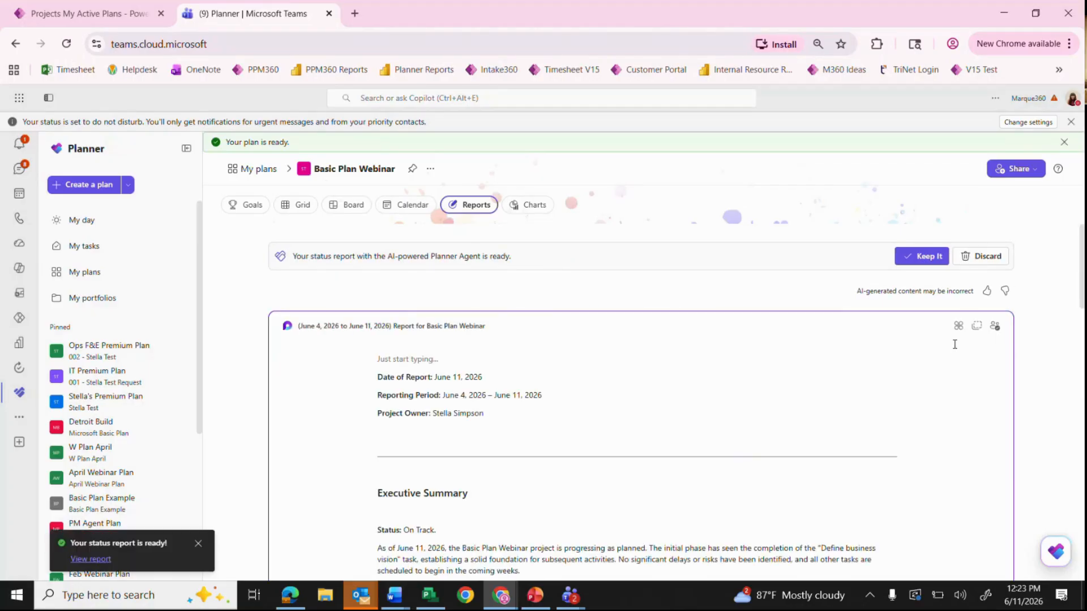
Step: Review the generated status report and enter "There are a few tasks in progress -" under Work in Progress
{"action": "scroll", "coordinate": [954, 344], "scroll_direction": "down", "scroll_amount": 3}
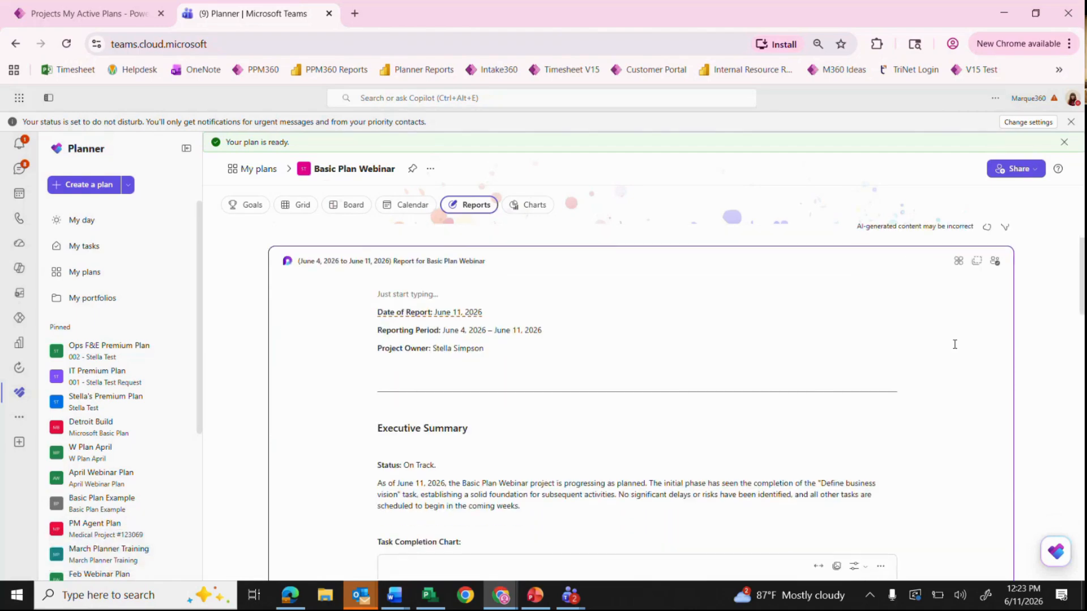
{"action": "scroll", "coordinate": [954, 344], "scroll_direction": "down", "scroll_amount": 9}
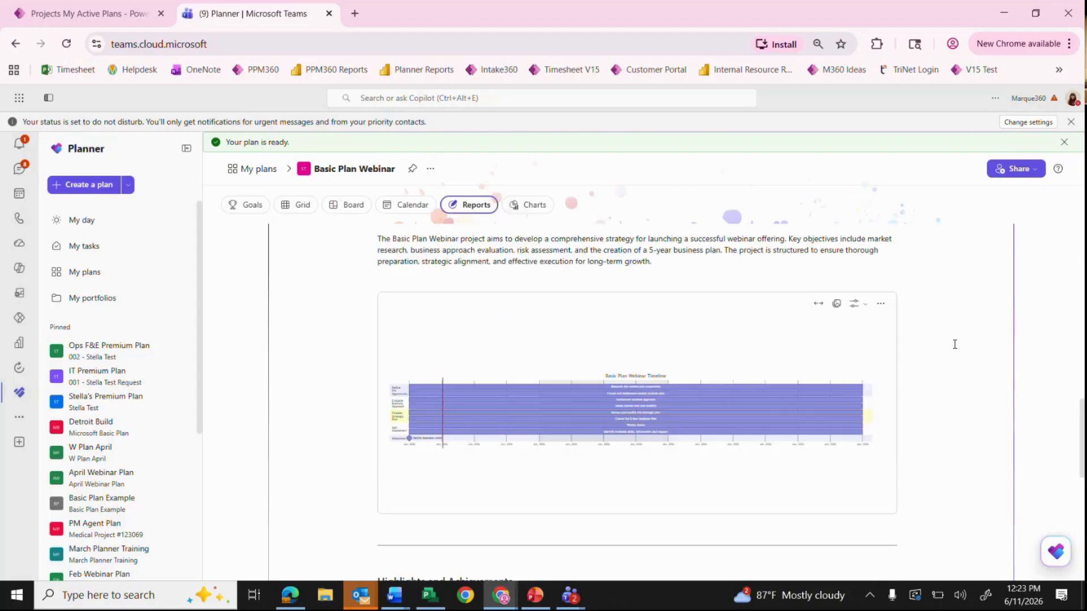
{"action": "scroll", "coordinate": [954, 344], "scroll_direction": "down", "scroll_amount": 7}
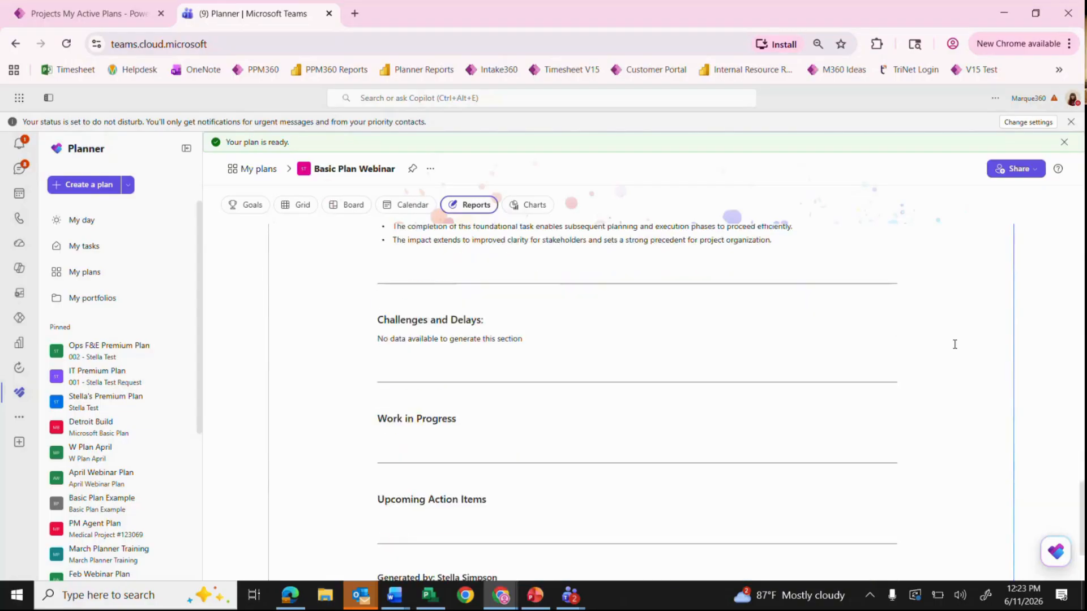
{"action": "scroll", "coordinate": [954, 344], "scroll_direction": "down", "scroll_amount": 1}
{"action": "scroll", "coordinate": [956, 337], "scroll_direction": "up", "scroll_amount": 1}
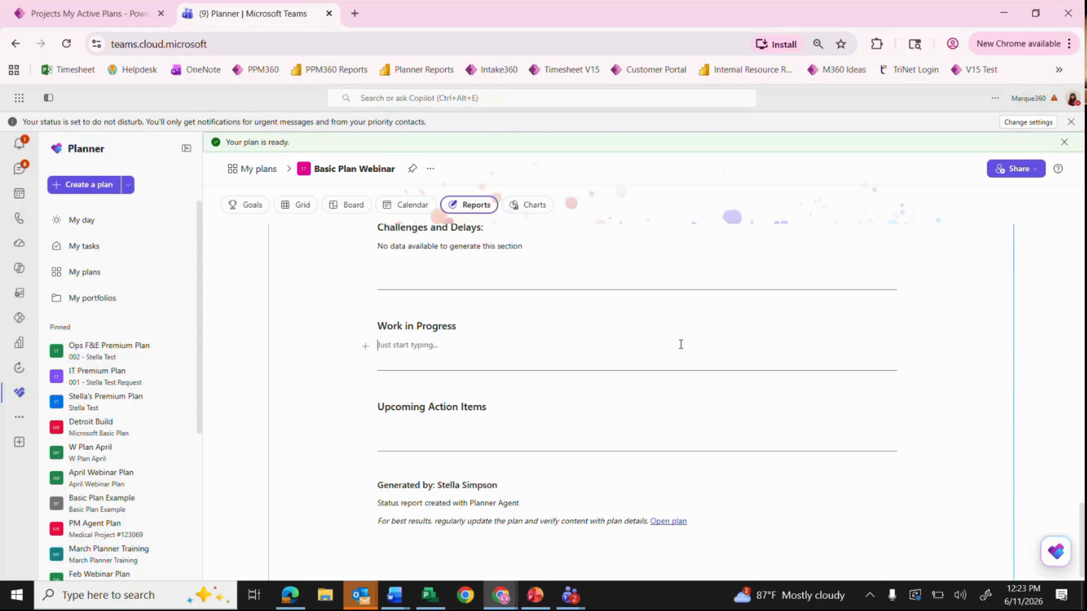
{"action": "type", "text": "There are a few tasks in progress -"}
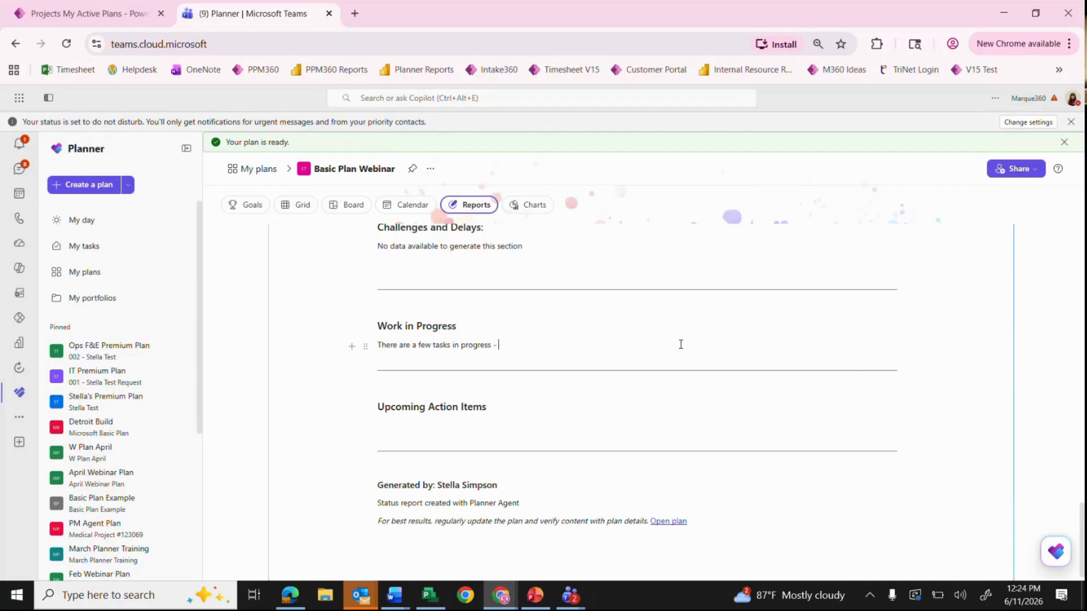
Step: Enter "****" under Upcoming Action Items and check which content types can be inserted below it
{"action": "left_click", "coordinate": [619, 425]}
{"action": "type", "text": "****"}
{"action": "left_click", "coordinate": [351, 427]}
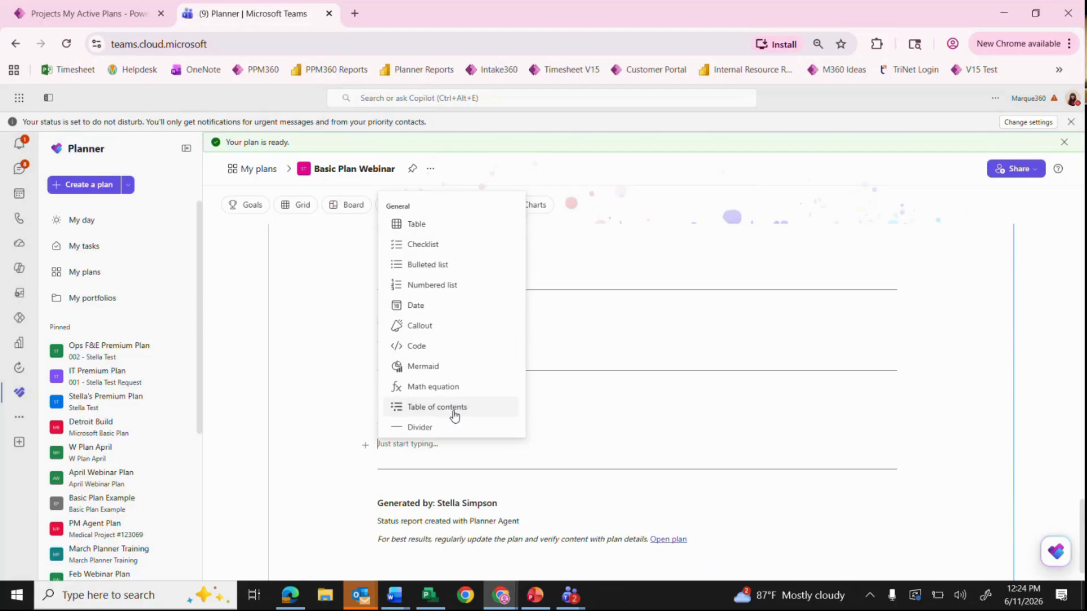
{"action": "left_click", "coordinate": [645, 414]}
Step: Expand the report's Task Completion Chart block to the wider layout and check its download and copy options
{"action": "scroll", "coordinate": [757, 417], "scroll_direction": "up", "scroll_amount": 10}
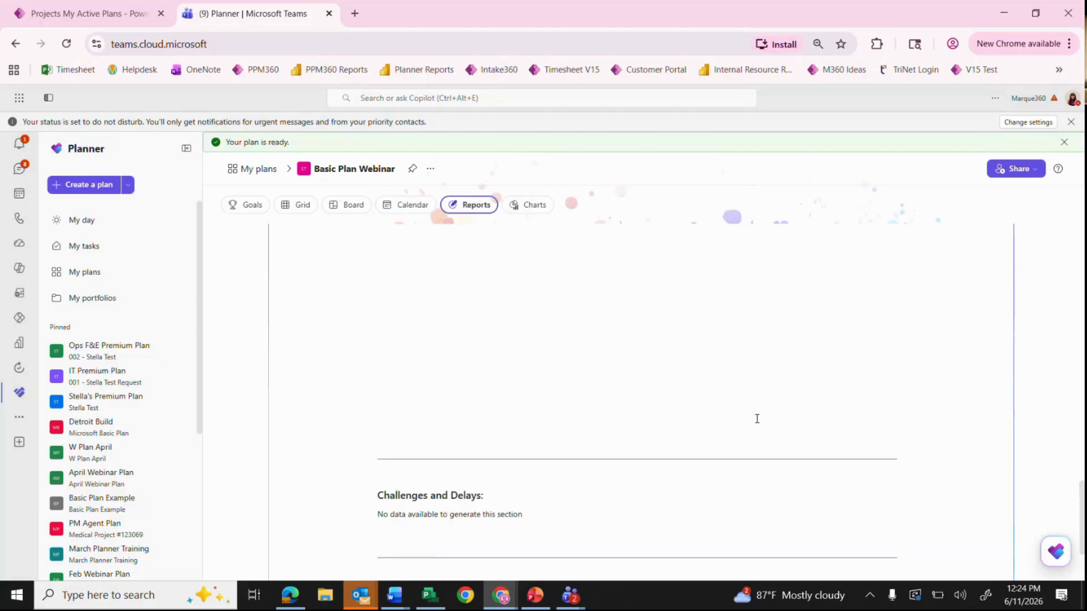
{"action": "scroll", "coordinate": [755, 418], "scroll_direction": "up", "scroll_amount": 10}
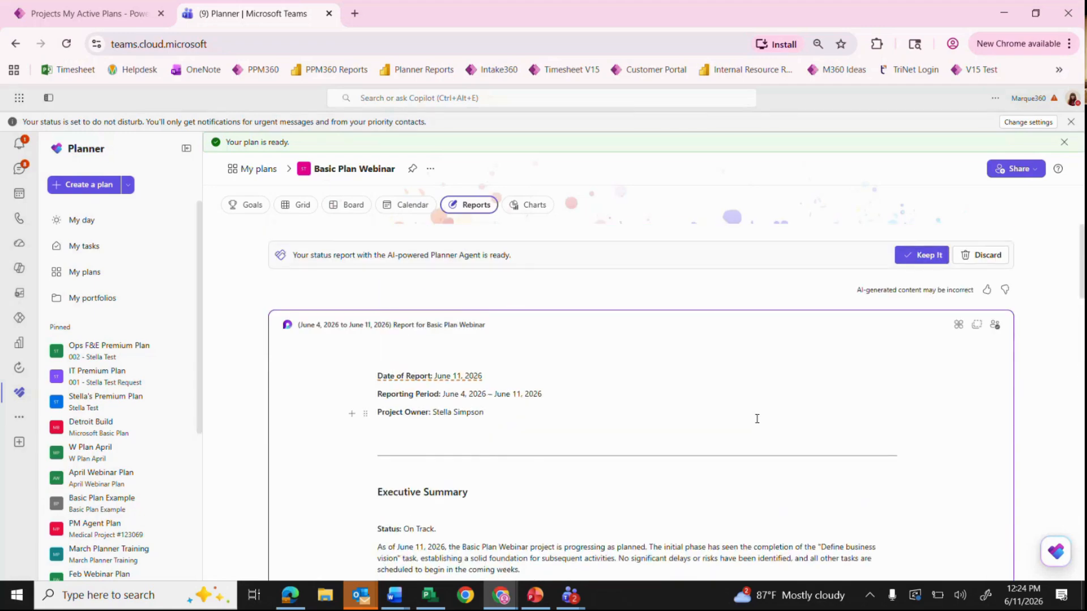
{"action": "scroll", "coordinate": [758, 423], "scroll_direction": "down", "scroll_amount": 2}
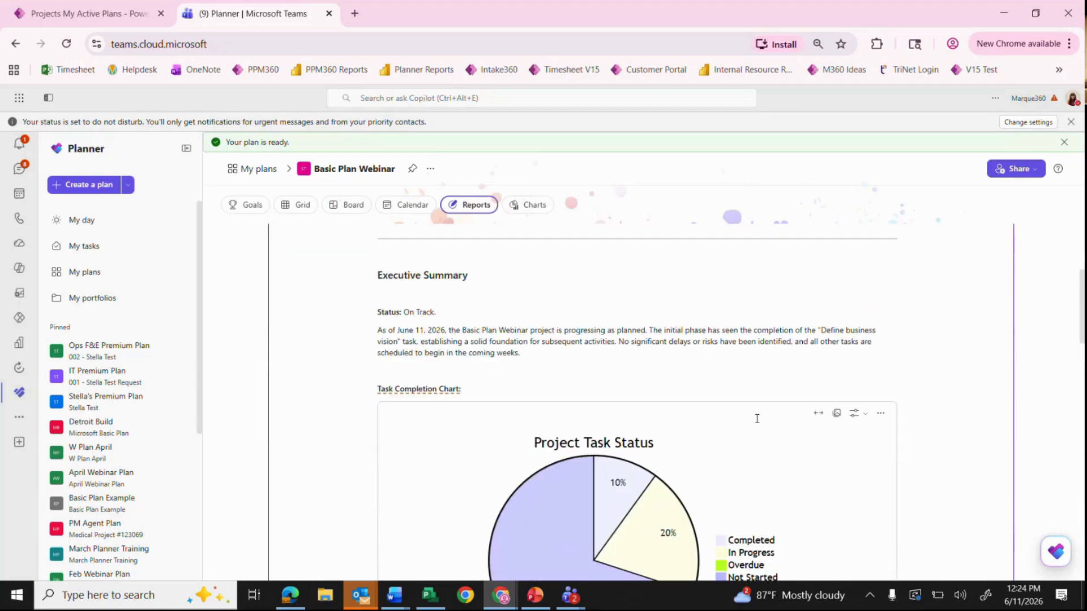
{"action": "left_click", "coordinate": [818, 413]}
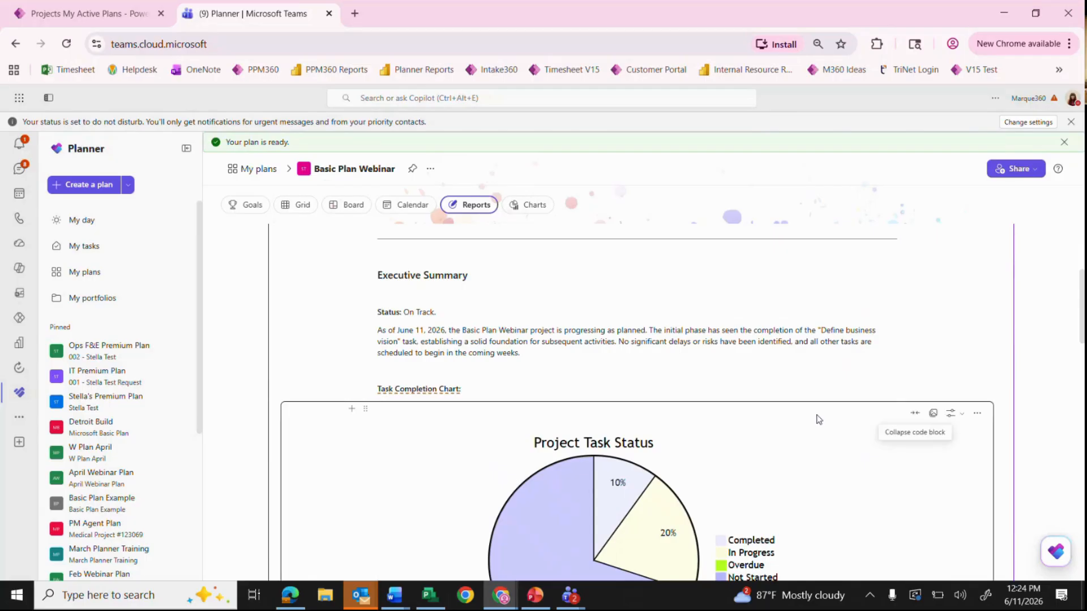
{"action": "scroll", "coordinate": [814, 416], "scroll_direction": "down", "scroll_amount": 4}
{"action": "scroll", "coordinate": [815, 413], "scroll_direction": "up", "scroll_amount": 3}
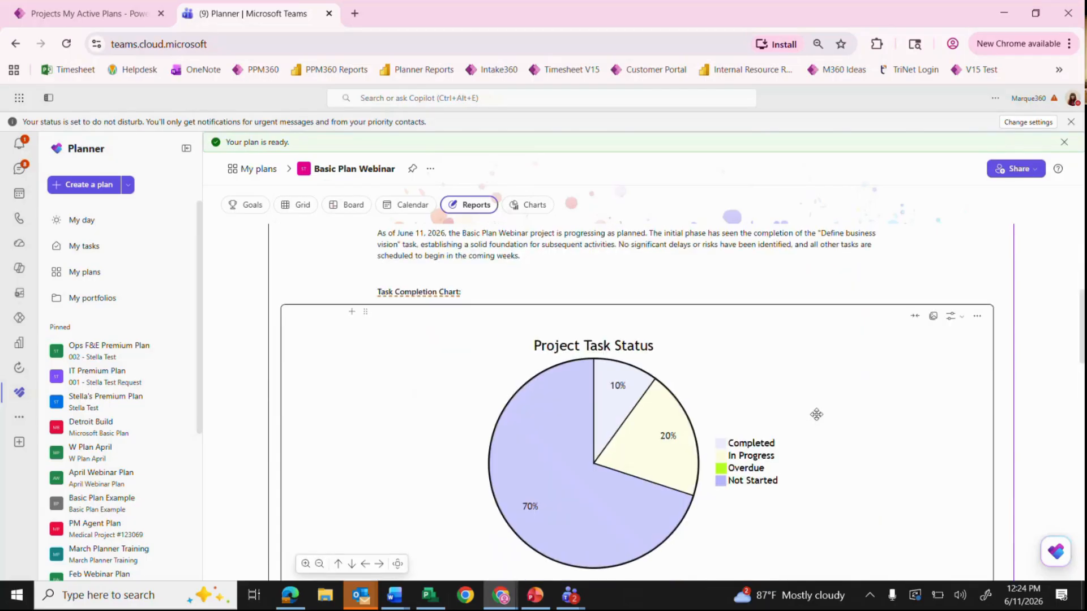
{"action": "left_click", "coordinate": [977, 316]}
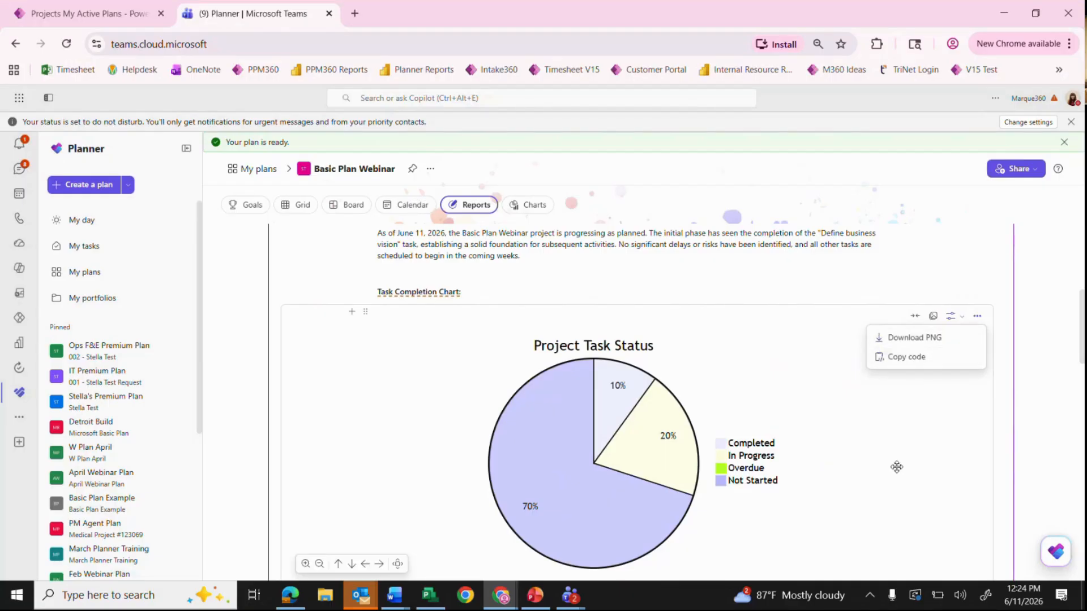
Step: Review the report's project description, timeline, and Highlights and Achievements section
{"action": "scroll", "coordinate": [897, 465], "scroll_direction": "down", "scroll_amount": 3}
{"action": "scroll", "coordinate": [897, 466], "scroll_direction": "down", "scroll_amount": 4}
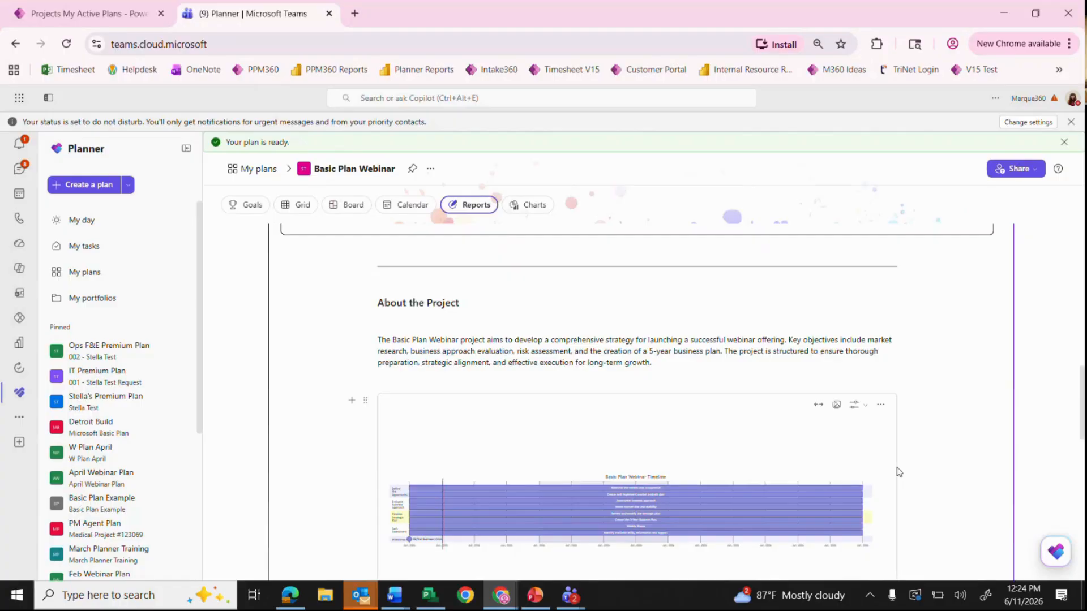
{"action": "scroll", "coordinate": [897, 467], "scroll_direction": "down", "scroll_amount": 3}
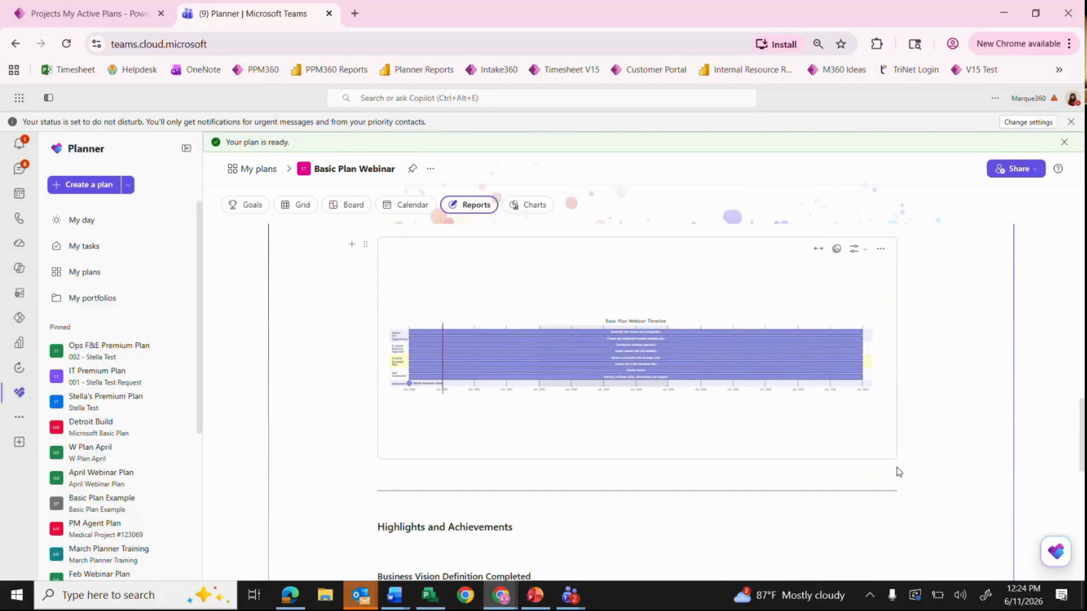
{"action": "scroll", "coordinate": [896, 467], "scroll_direction": "up", "scroll_amount": 1}
{"action": "scroll", "coordinate": [896, 467], "scroll_direction": "down", "scroll_amount": 3}
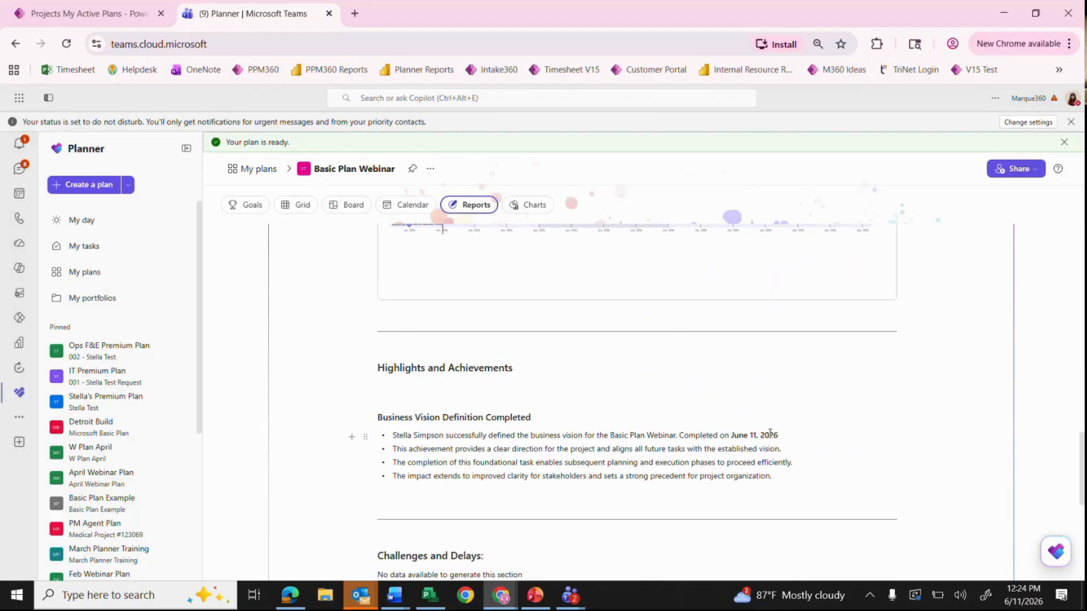
{"action": "scroll", "coordinate": [770, 433], "scroll_direction": "up", "scroll_amount": 15}
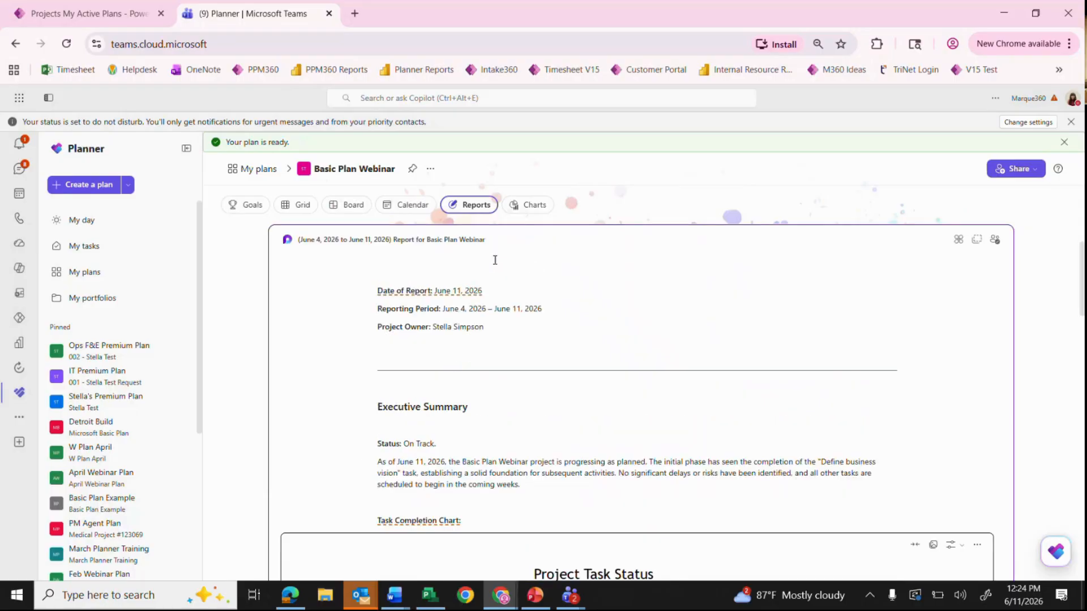
Step: Examine the plan's charts for task status, priority, bucket and members
{"action": "left_click", "coordinate": [538, 204]}
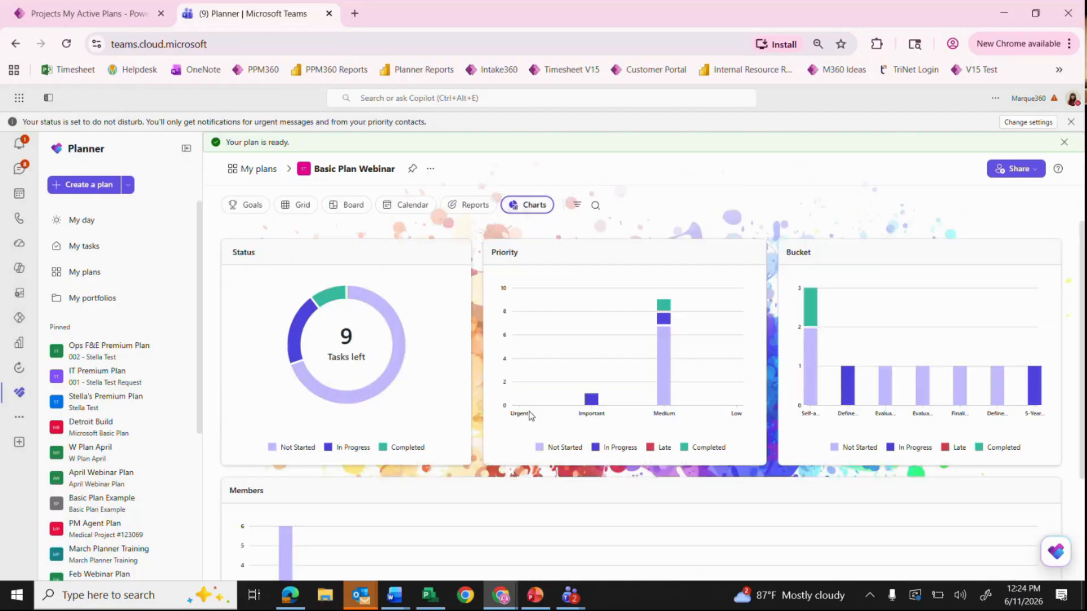
{"action": "scroll", "coordinate": [548, 508], "scroll_direction": "down", "scroll_amount": 3}
{"action": "scroll", "coordinate": [547, 507], "scroll_direction": "up", "scroll_amount": 3}
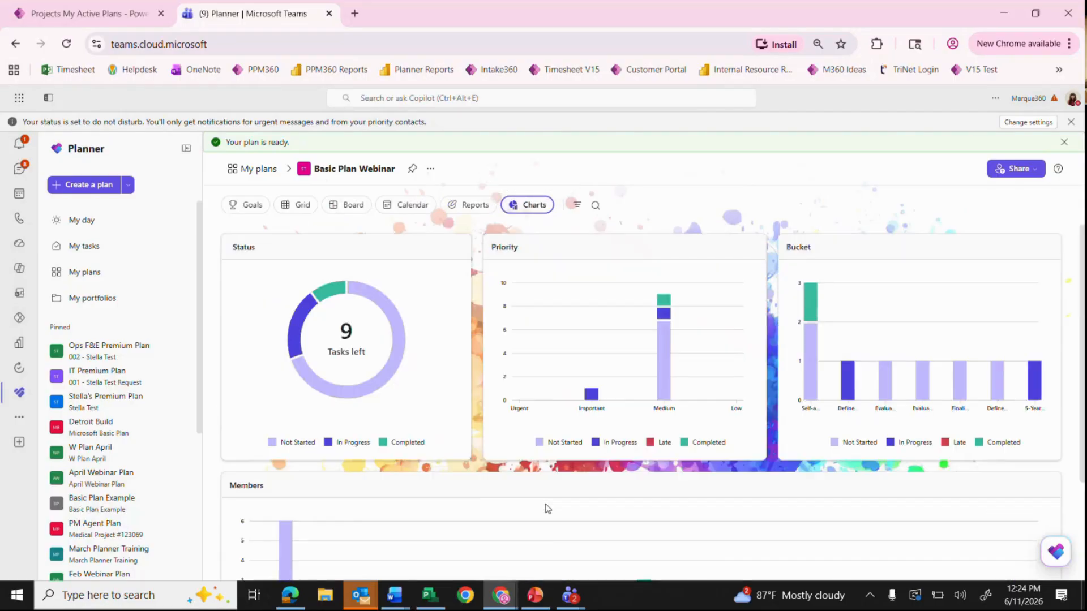
{"action": "scroll", "coordinate": [548, 508], "scroll_direction": "down", "scroll_amount": 1}
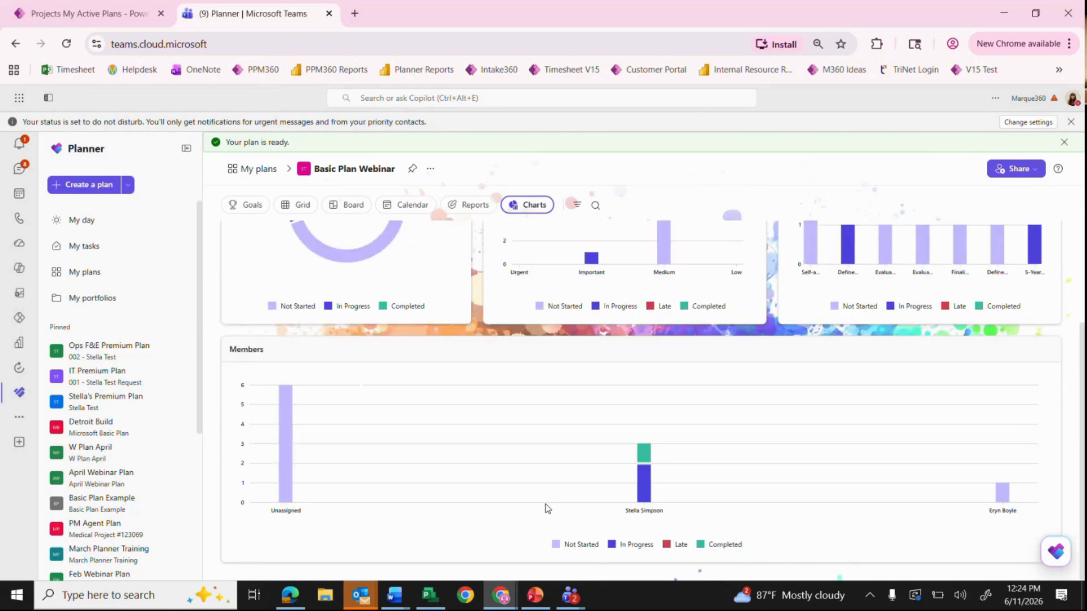
{"action": "scroll", "coordinate": [548, 508], "scroll_direction": "up", "scroll_amount": 4}
{"action": "scroll", "coordinate": [546, 507], "scroll_direction": "down", "scroll_amount": 4}
{"action": "scroll", "coordinate": [547, 507], "scroll_direction": "up", "scroll_amount": 3}
{"action": "scroll", "coordinate": [547, 508], "scroll_direction": "down", "scroll_amount": 3}
{"action": "scroll", "coordinate": [546, 508], "scroll_direction": "up", "scroll_amount": 3}
{"action": "mouse_move", "coordinate": [360, 340]}
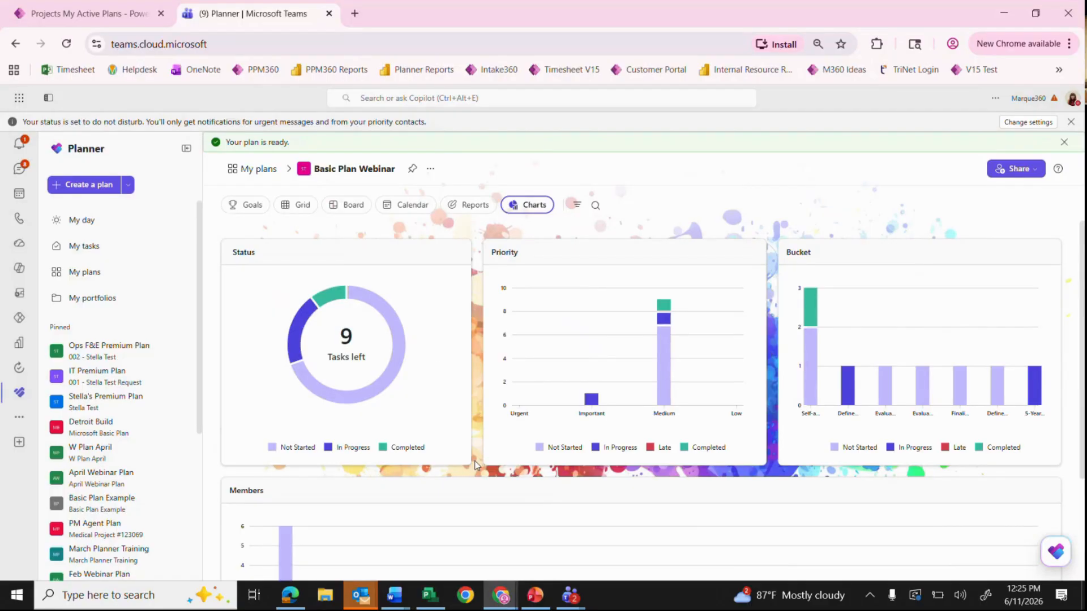
{"action": "scroll", "coordinate": [474, 464], "scroll_direction": "down", "scroll_amount": 3}
{"action": "scroll", "coordinate": [475, 464], "scroll_direction": "up", "scroll_amount": 3}
Step: Add a plan goal named "Complete task under budget"
{"action": "left_click", "coordinate": [241, 212]}
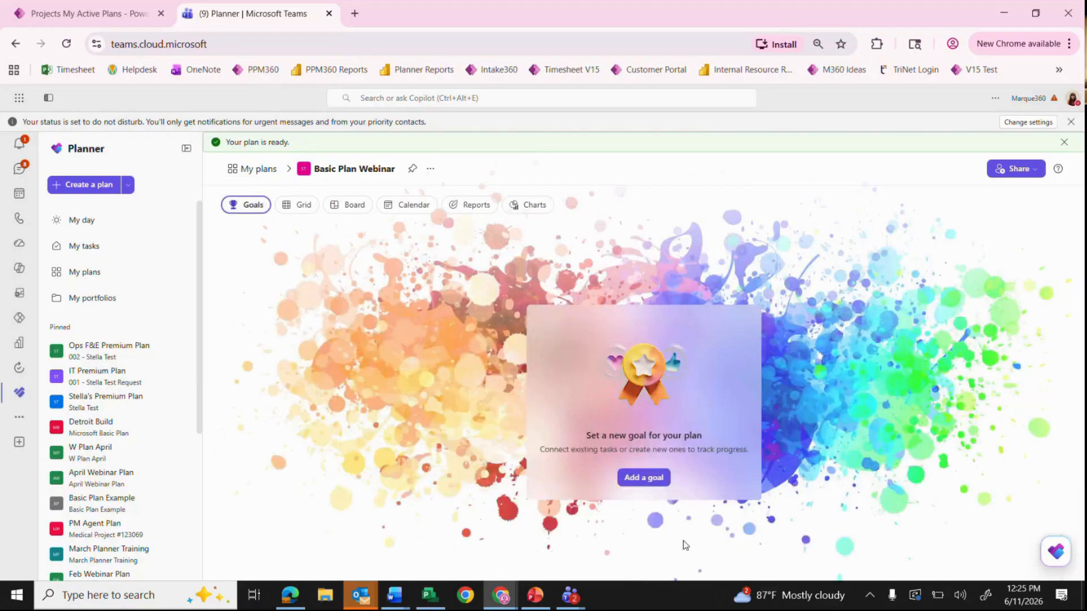
{"action": "left_click", "coordinate": [639, 479]}
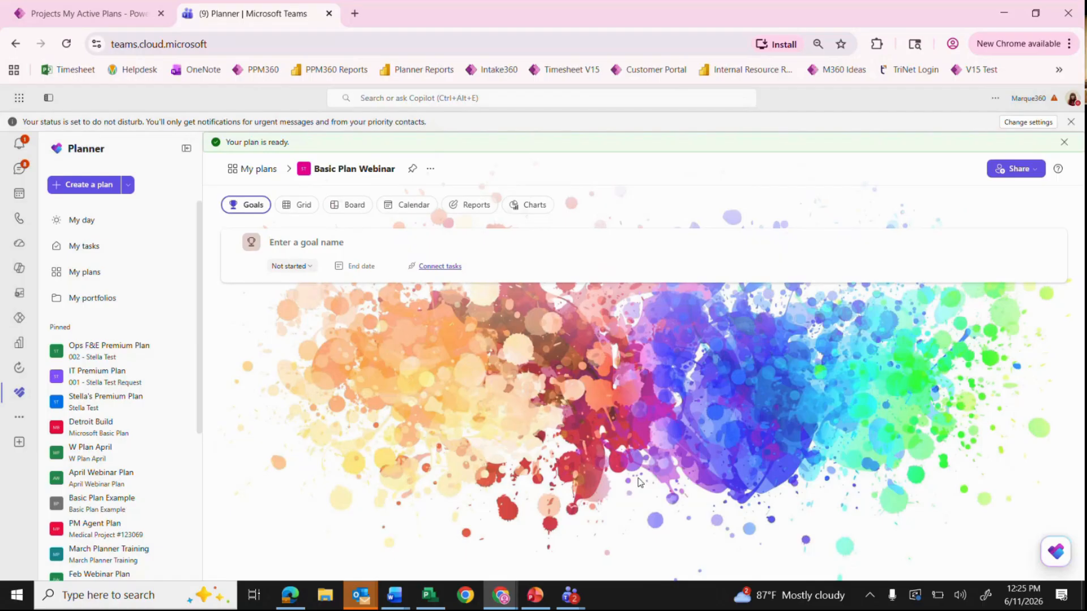
{"action": "type", "text": "Complete task under budget"}
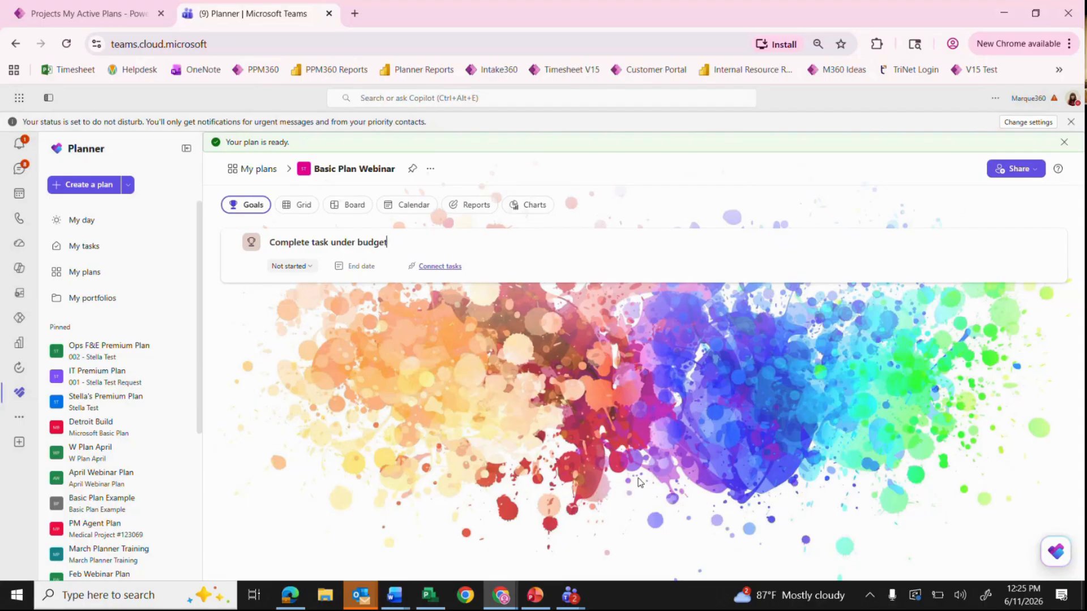
{"action": "key", "text": "Return"}
Step: Connect the market and competition research, "Summarize business approach" and "Assess market size and stability" tasks to the goal, saving the changes
{"action": "left_click", "coordinate": [442, 269]}
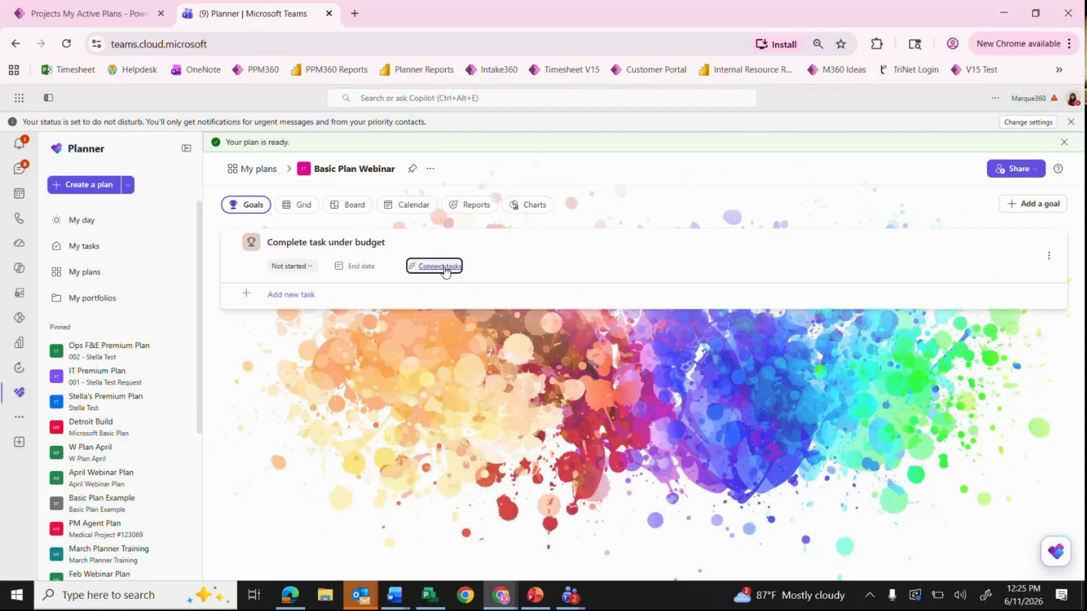
{"action": "left_click", "coordinate": [780, 320]}
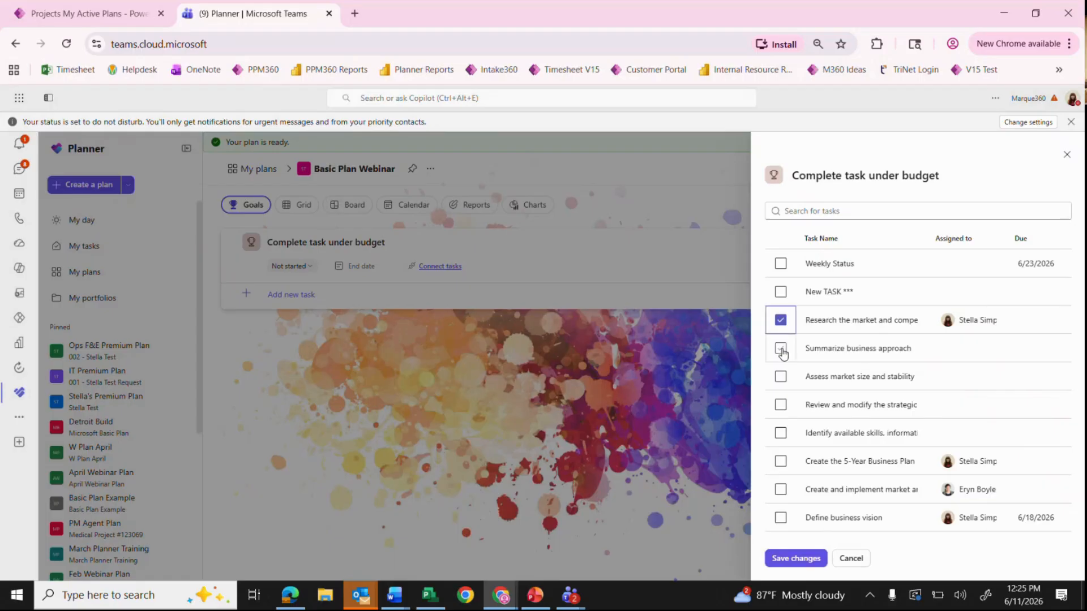
{"action": "left_click", "coordinate": [780, 348]}
{"action": "left_click", "coordinate": [780, 376]}
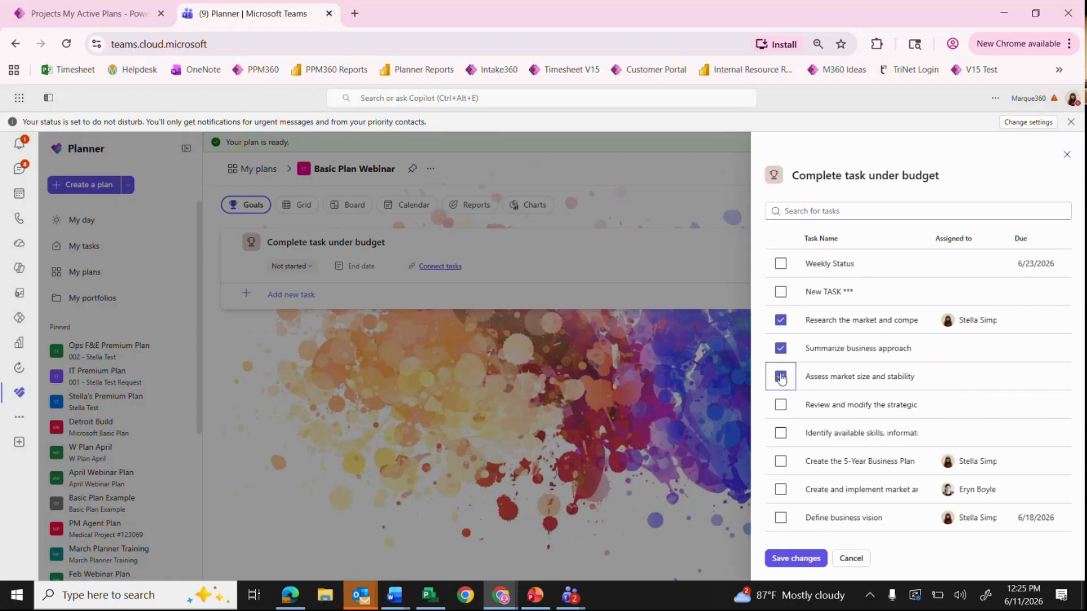
{"action": "left_click", "coordinate": [795, 558]}
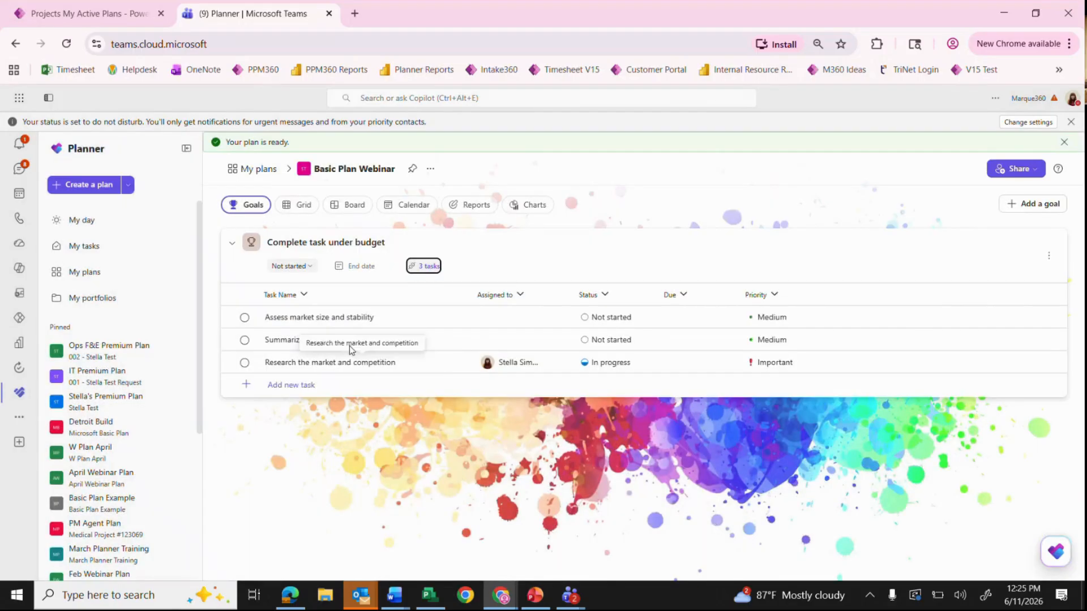
Step: View the tasks in the grid, checking the available actions for "Assess market size and stability" and the remaining columns
{"action": "left_click", "coordinate": [299, 208]}
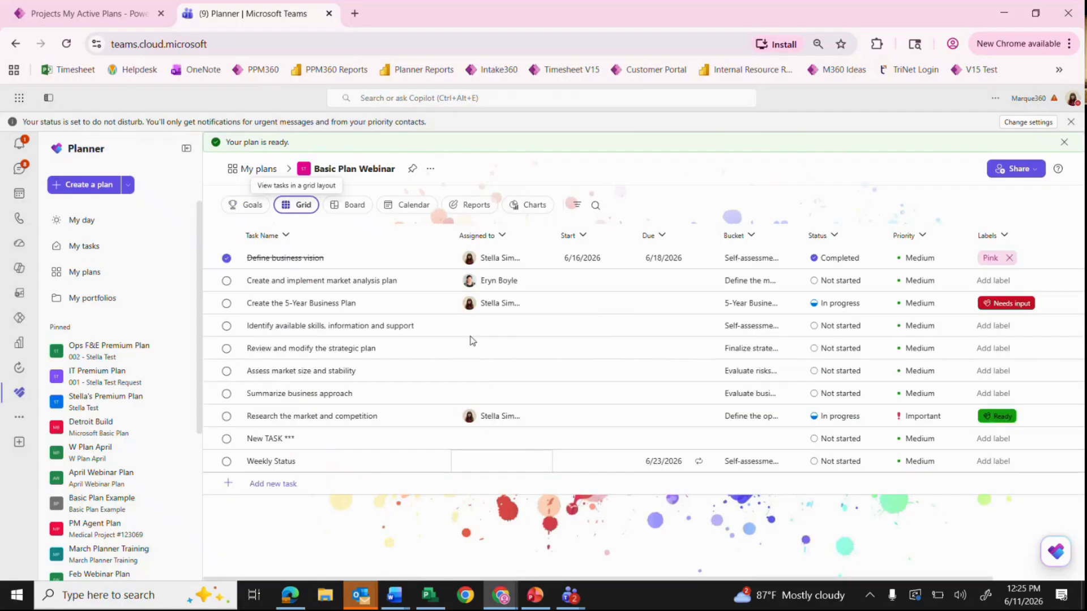
{"action": "left_click", "coordinate": [428, 372]}
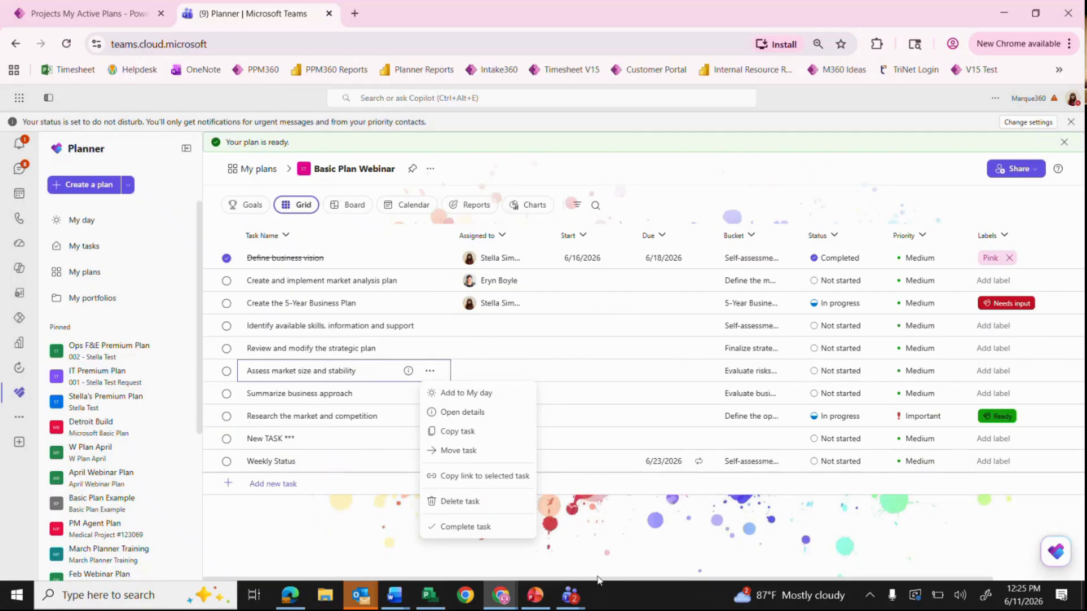
{"action": "left_click_drag", "start_coordinate": [592, 581], "coordinate": [820, 580]}
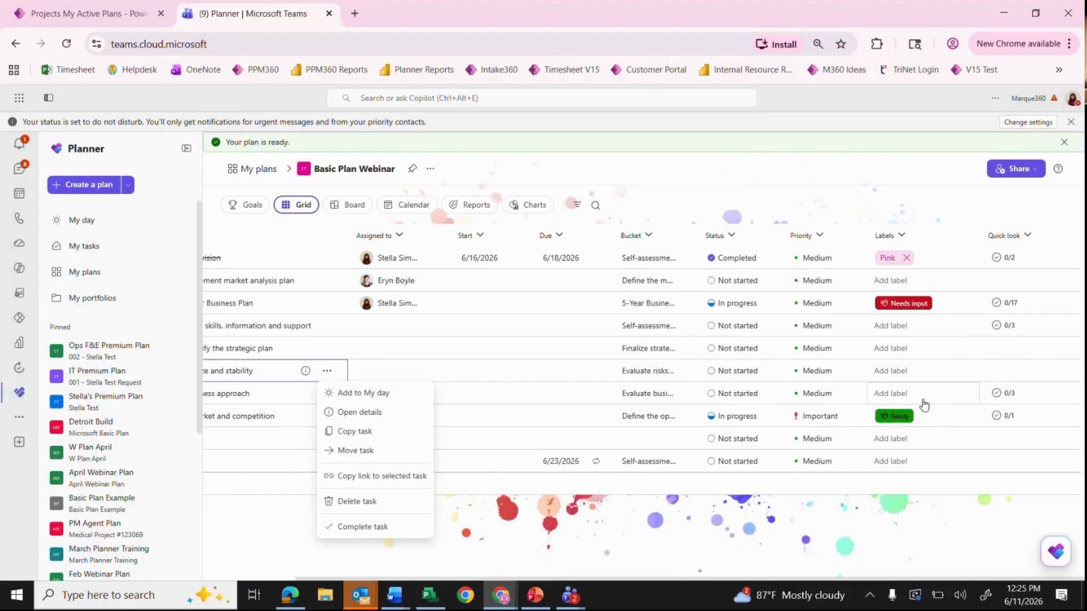
{"action": "scroll", "coordinate": [604, 581], "scroll_direction": "left", "scroll_amount": 4}
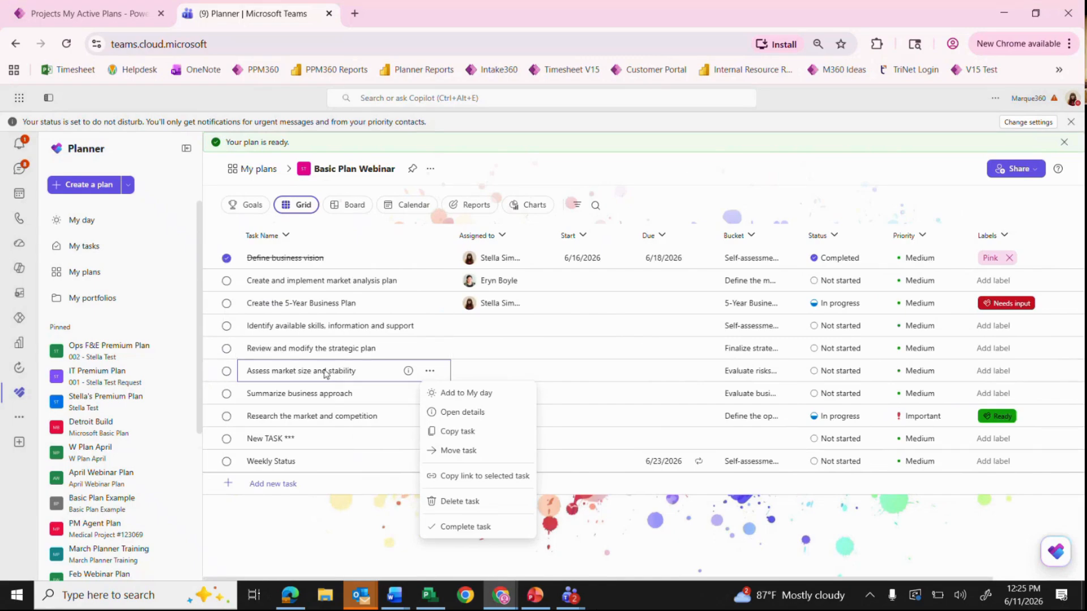
Step: Open the details of "Assess market size and stability" and check its fields and connected goal
{"action": "left_click", "coordinate": [340, 369]}
{"action": "left_click", "coordinate": [422, 418]}
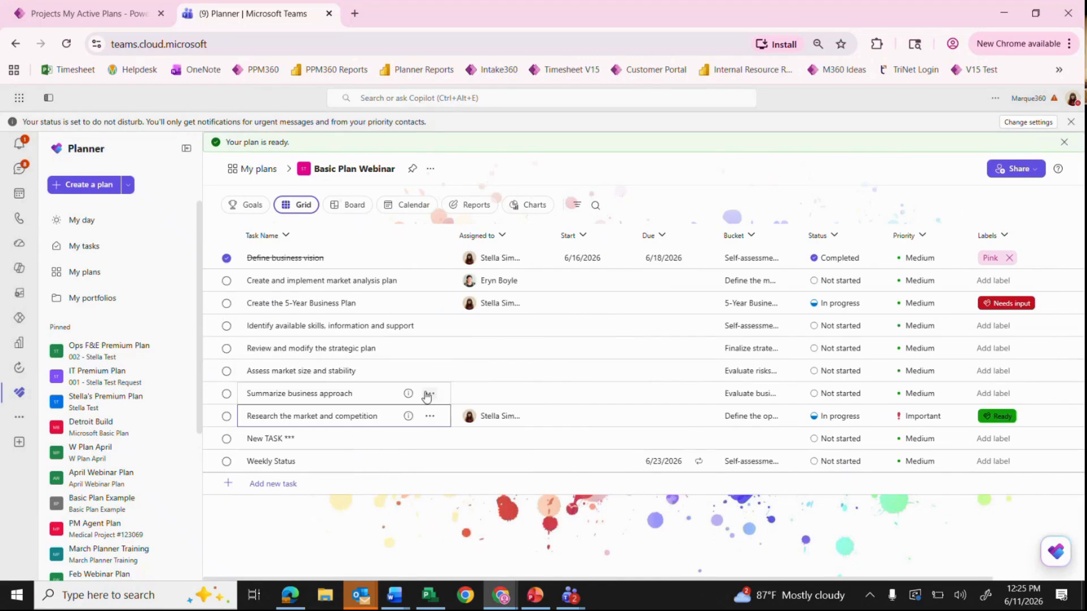
{"action": "key", "text": "alt+i"}
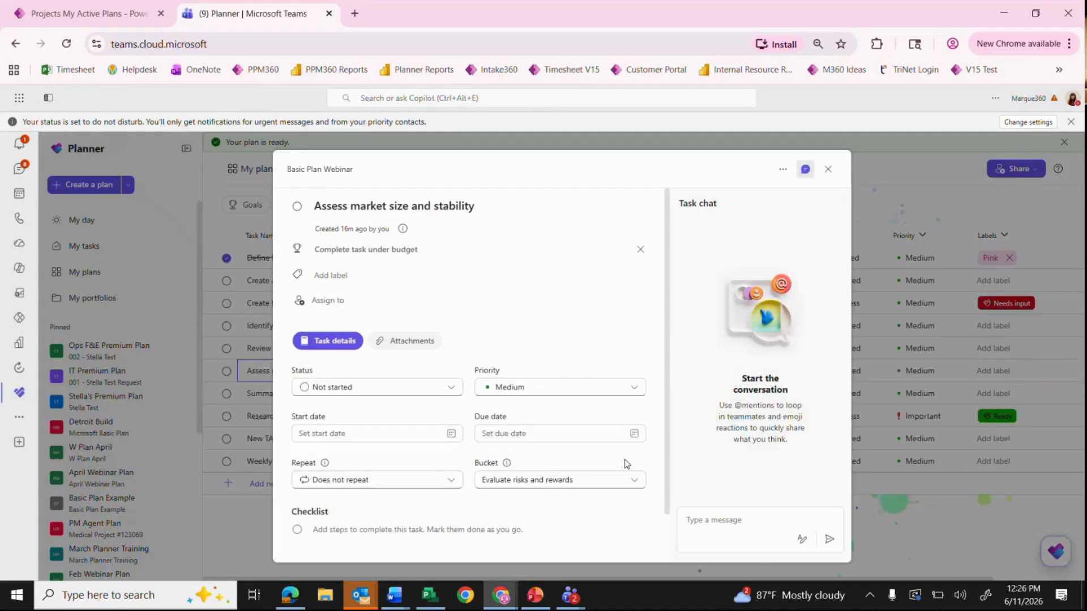
{"action": "scroll", "coordinate": [540, 513], "scroll_direction": "down", "scroll_amount": 1}
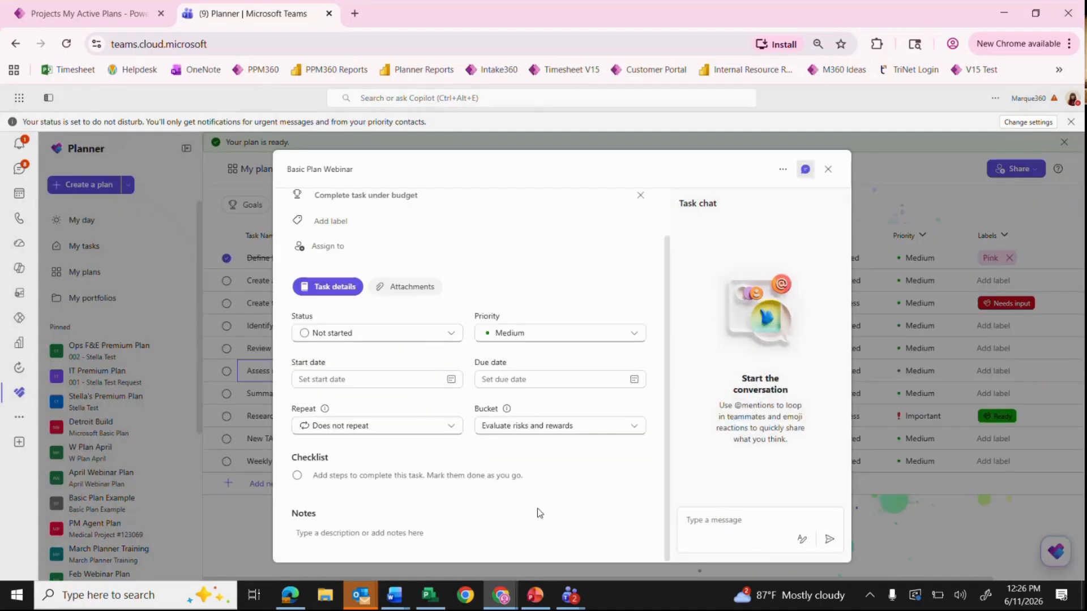
{"action": "scroll", "coordinate": [539, 513], "scroll_direction": "up", "scroll_amount": 1}
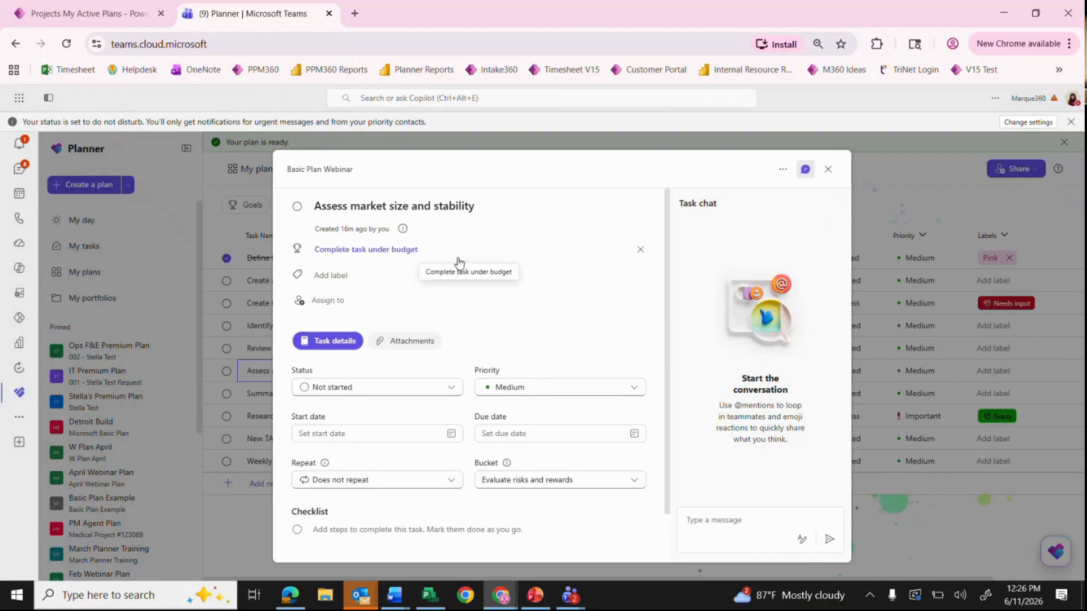
Step: Disconnect "Assess market size and stability" from its goal and reconnect it to "Complete task under budget"
{"action": "left_click", "coordinate": [640, 250]}
{"action": "left_click", "coordinate": [356, 250]}
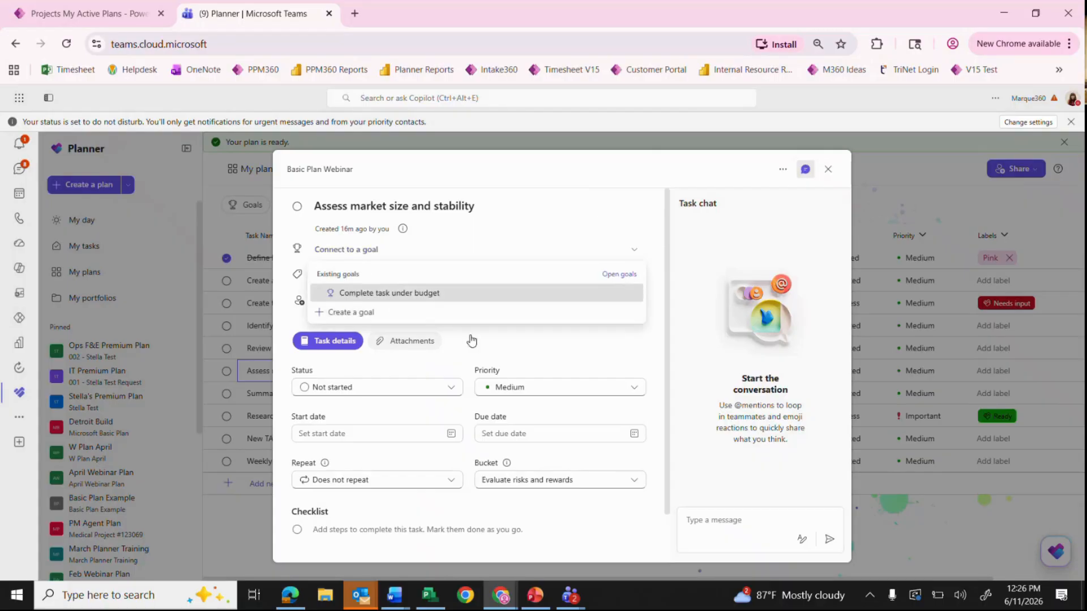
{"action": "left_click", "coordinate": [368, 293]}
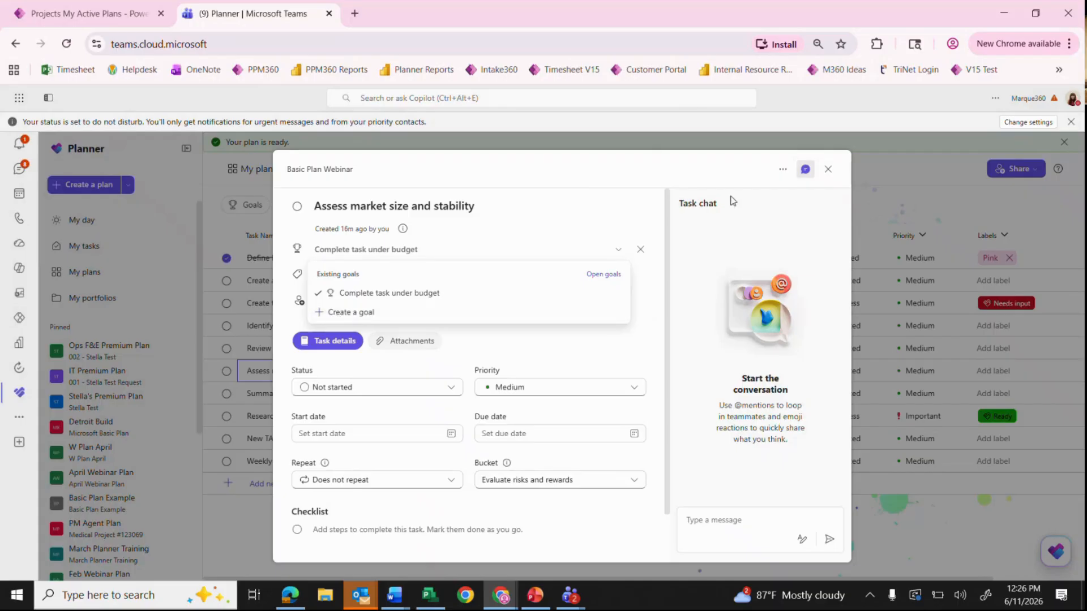
{"action": "left_click", "coordinate": [646, 195]}
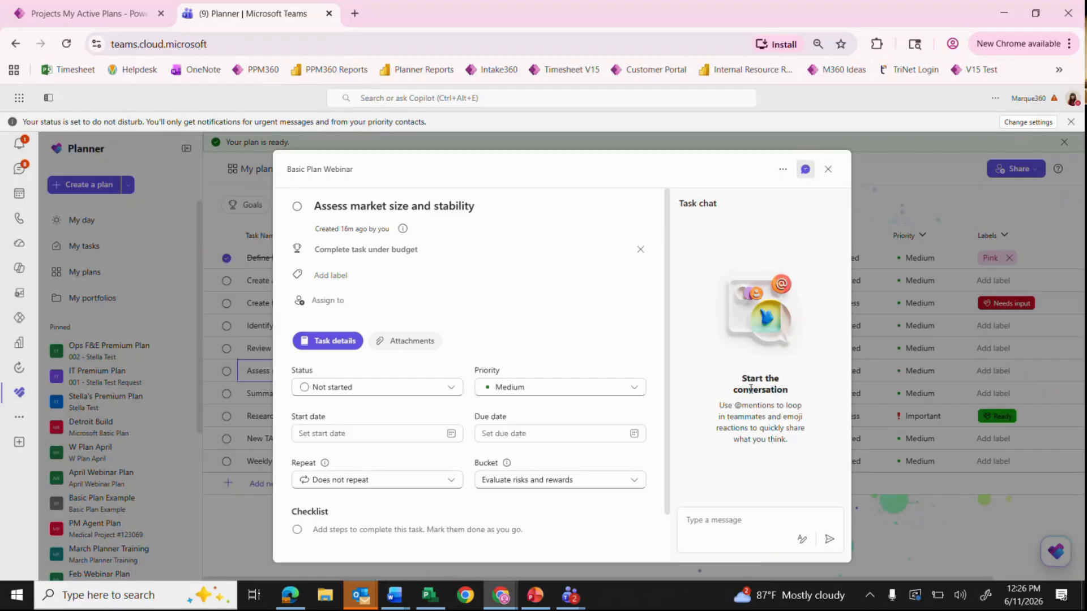
Step: Mention a teammate in the task chat with the message "can you help with this task please?", send it and close the task details
{"action": "left_click", "coordinate": [725, 522]}
{"action": "type", "text": "@er"}
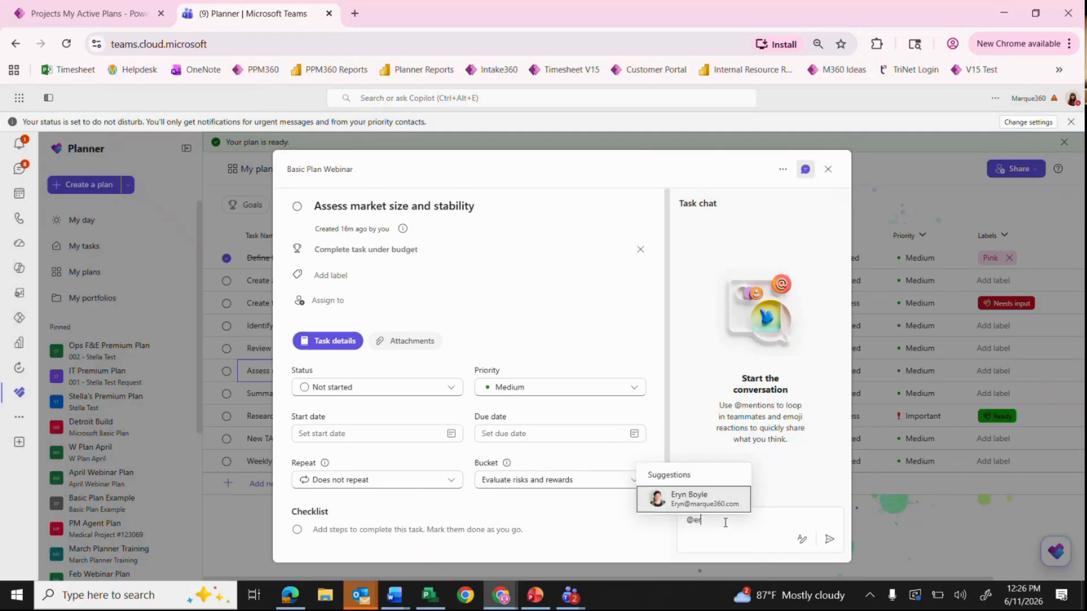
{"action": "key", "text": "Return"}
{"action": "type", "text": "can you help"}
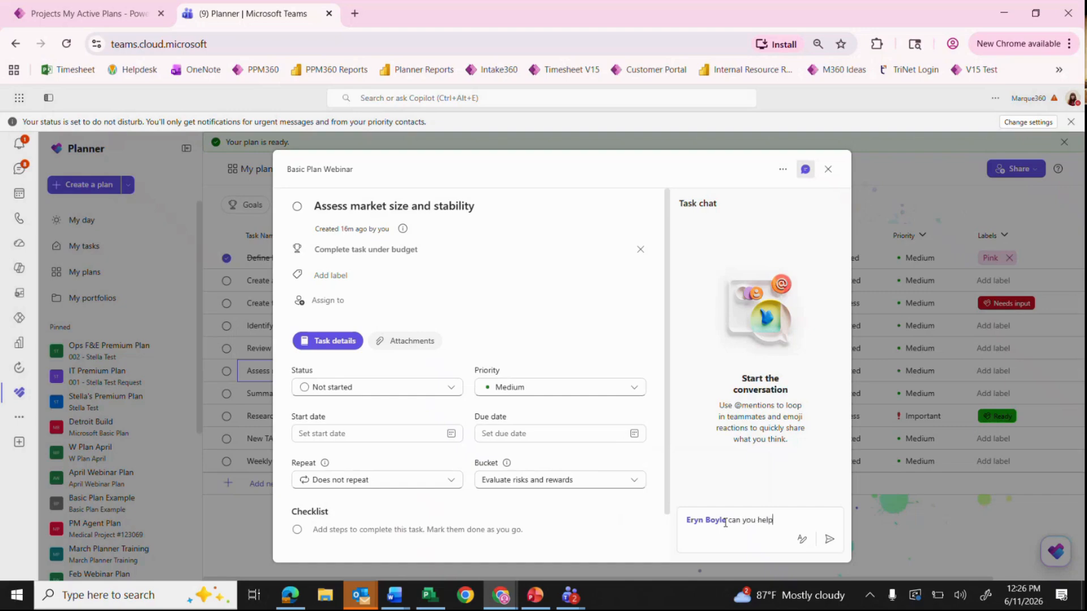
{"action": "type", "text": " with this task plea"}
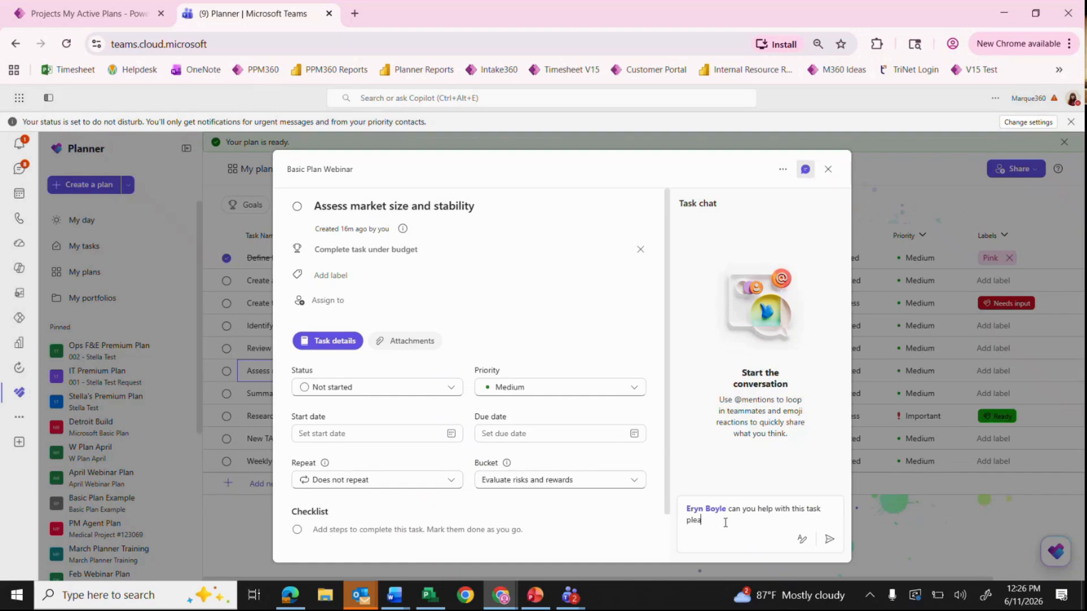
{"action": "type", "text": "se?"}
{"action": "key", "text": "Return"}
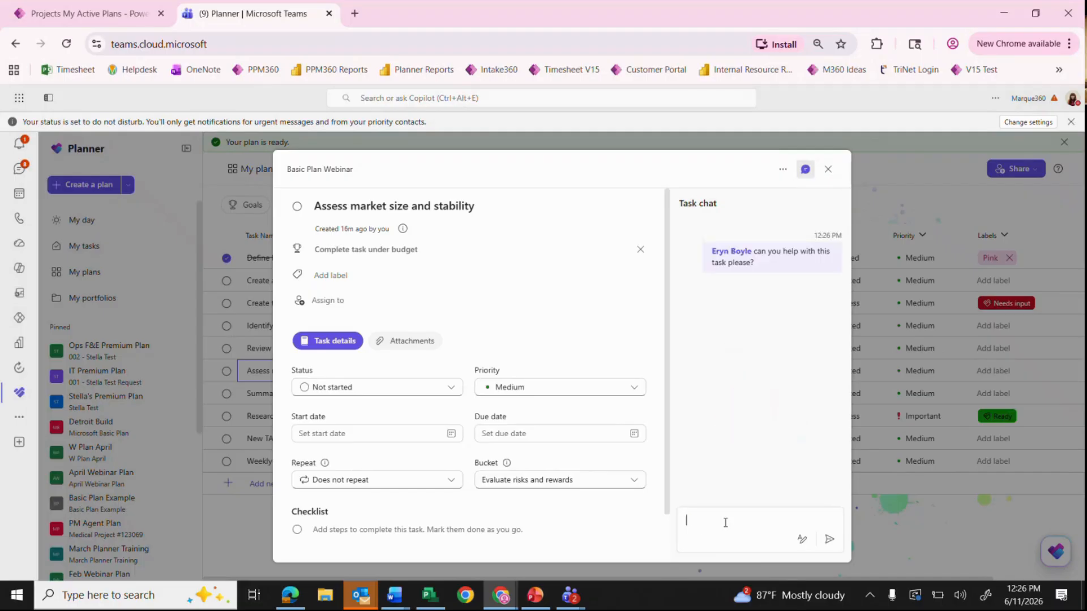
{"action": "left_click", "coordinate": [829, 171]}
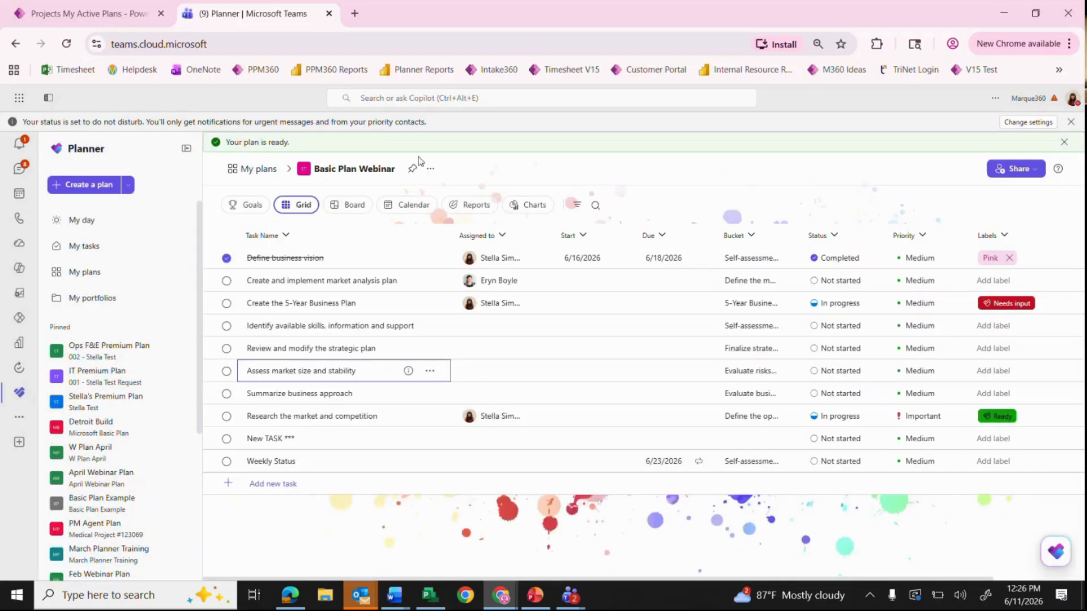
Step: Check the plan's background options, and view the details and checklist of "Identify available skills, information and support"
{"action": "left_click", "coordinate": [357, 169]}
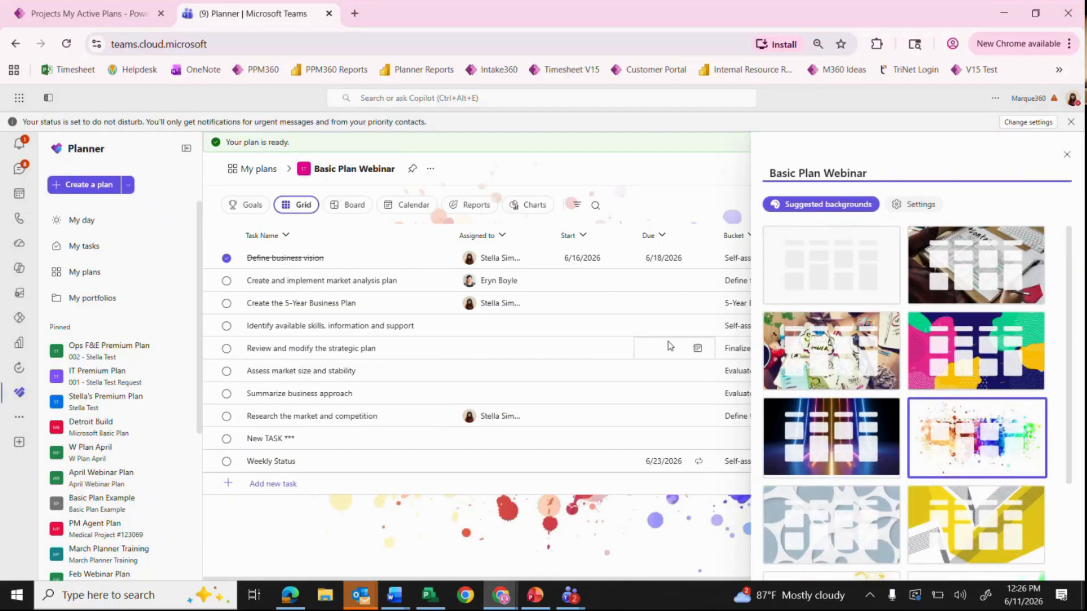
{"action": "left_click", "coordinate": [1066, 154]}
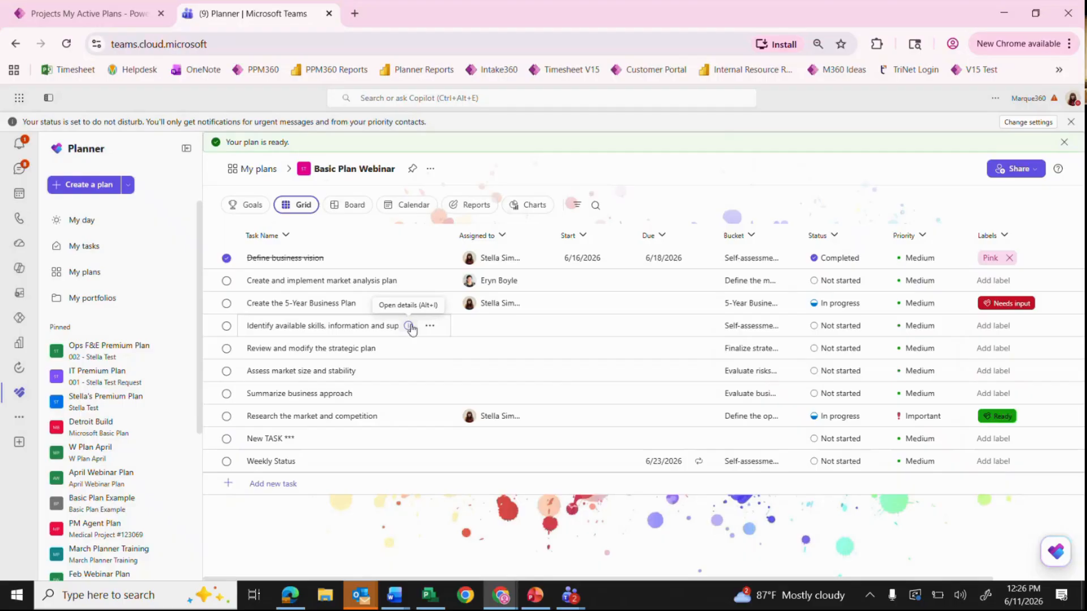
{"action": "left_click", "coordinate": [408, 326]}
{"action": "scroll", "coordinate": [591, 253], "scroll_direction": "down", "scroll_amount": 3}
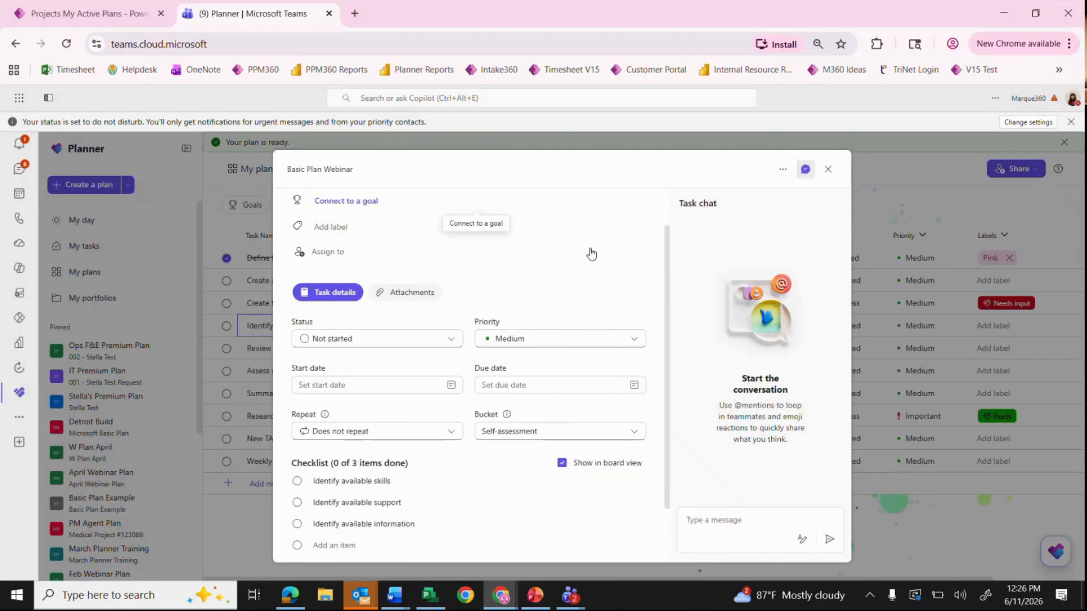
{"action": "scroll", "coordinate": [591, 253], "scroll_direction": "up", "scroll_amount": 3}
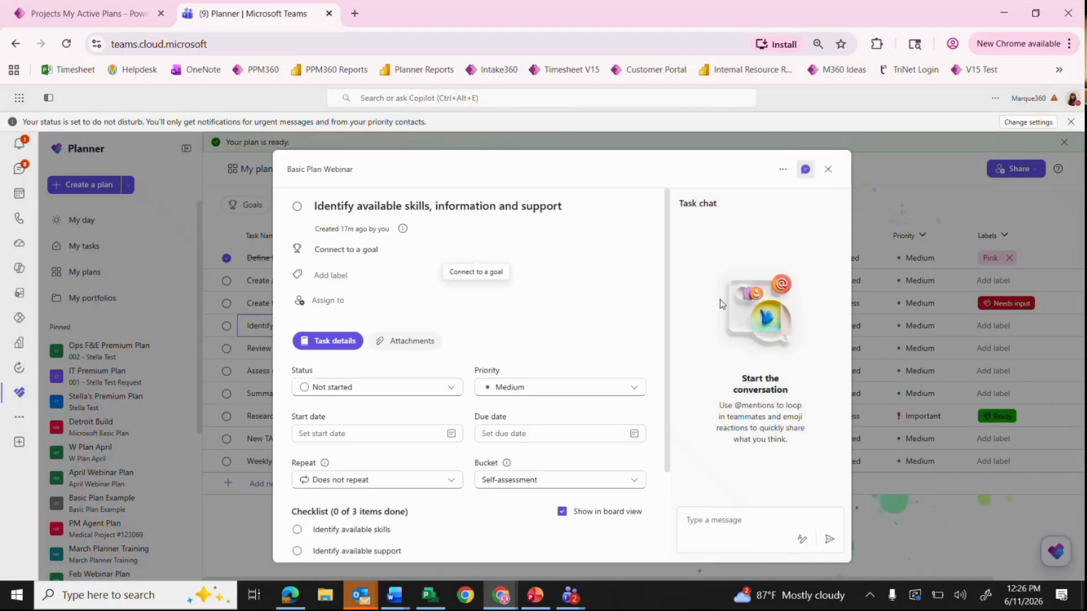
{"action": "left_click", "coordinate": [829, 169]}
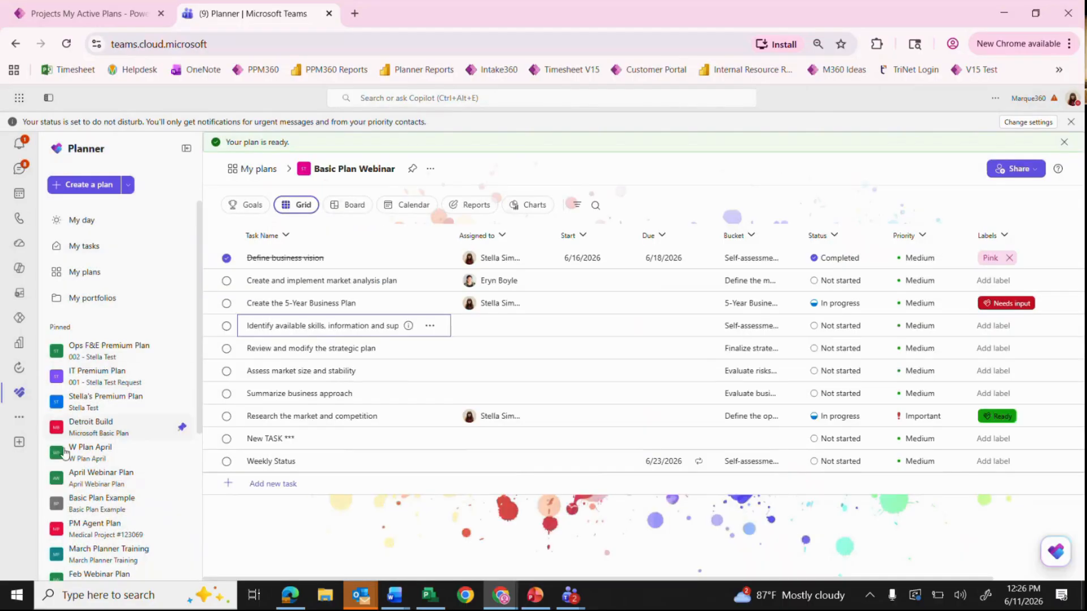
Step: Open the IT Premium Plan and examine the details and change history of its Kickoff Meeting task
{"action": "left_click", "coordinate": [106, 378]}
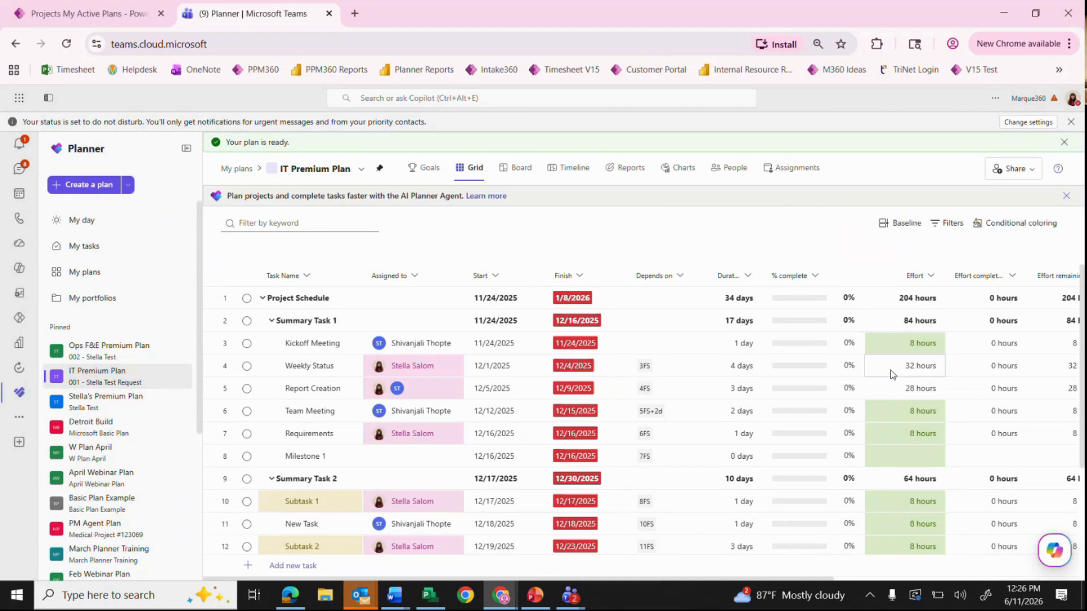
{"action": "left_click", "coordinate": [336, 343]}
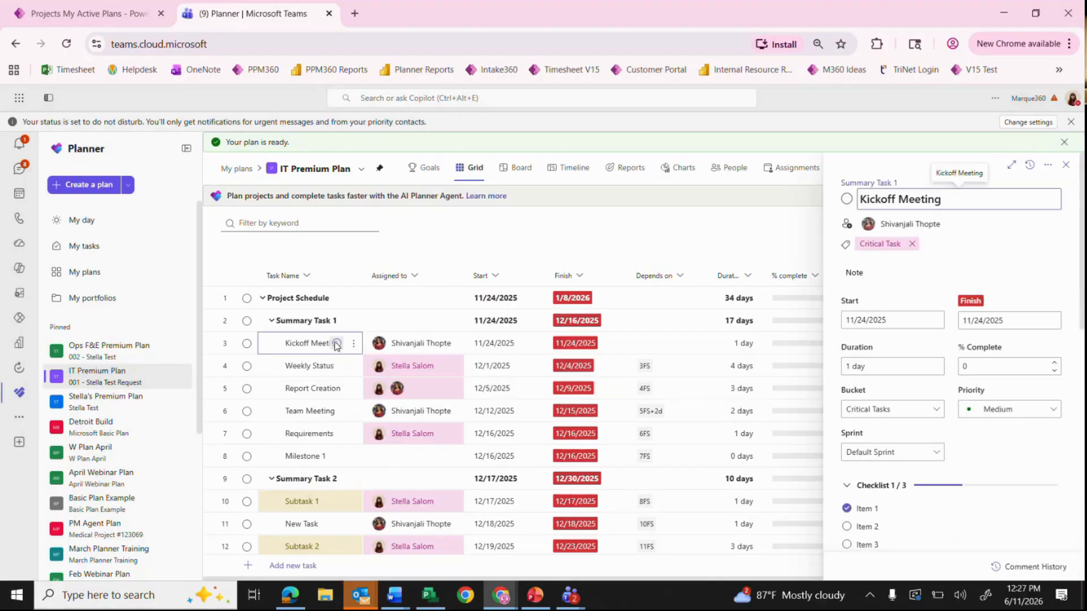
{"action": "left_click", "coordinate": [1028, 168]}
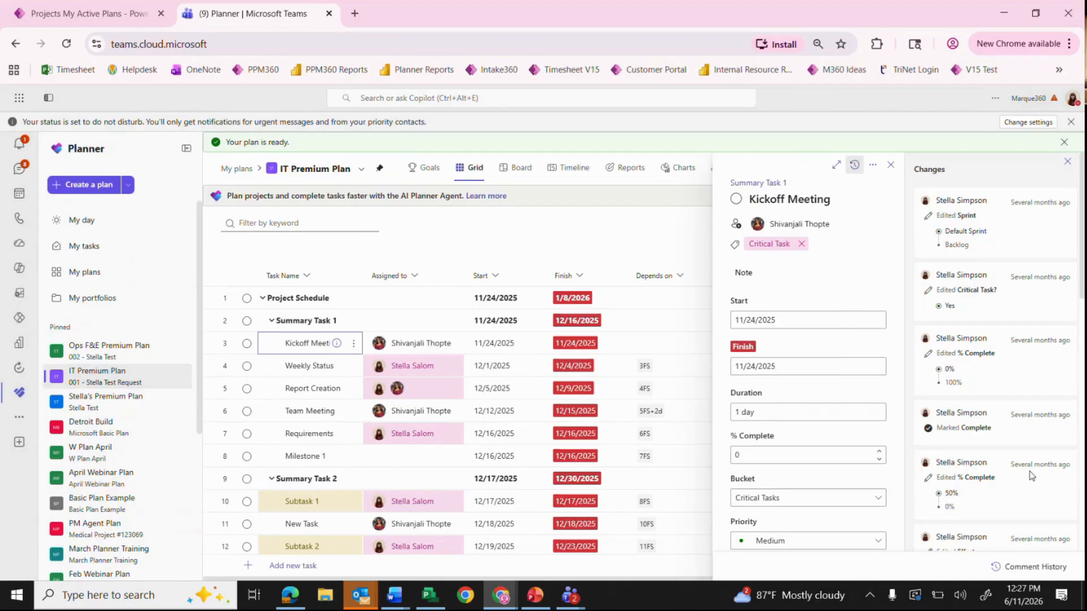
{"action": "scroll", "coordinate": [1031, 476], "scroll_direction": "down", "scroll_amount": 6}
{"action": "scroll", "coordinate": [1031, 475], "scroll_direction": "up", "scroll_amount": 5}
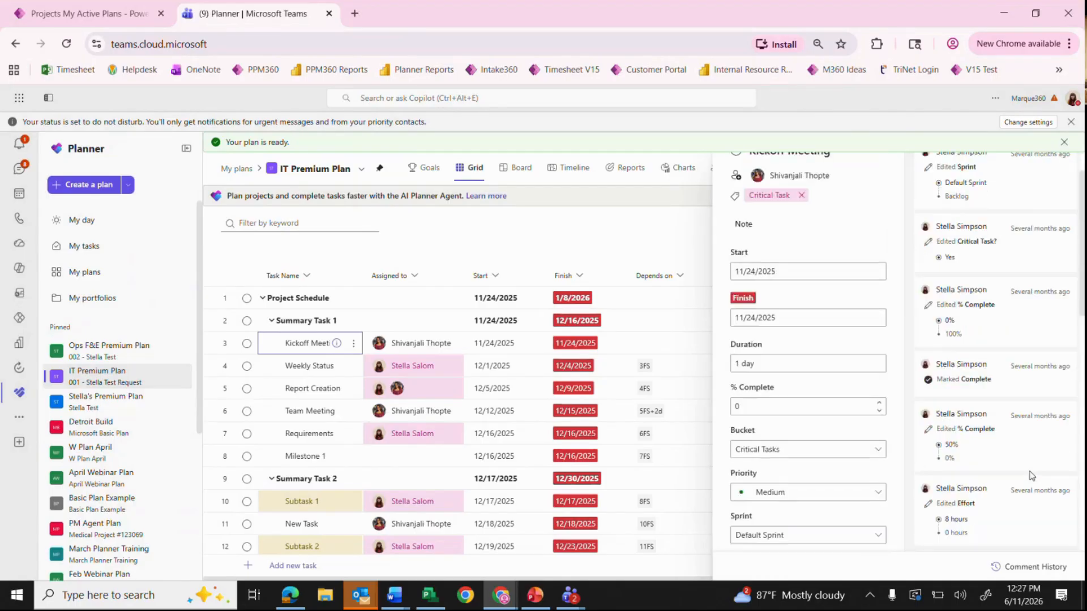
{"action": "scroll", "coordinate": [1031, 475], "scroll_direction": "up", "scroll_amount": 1}
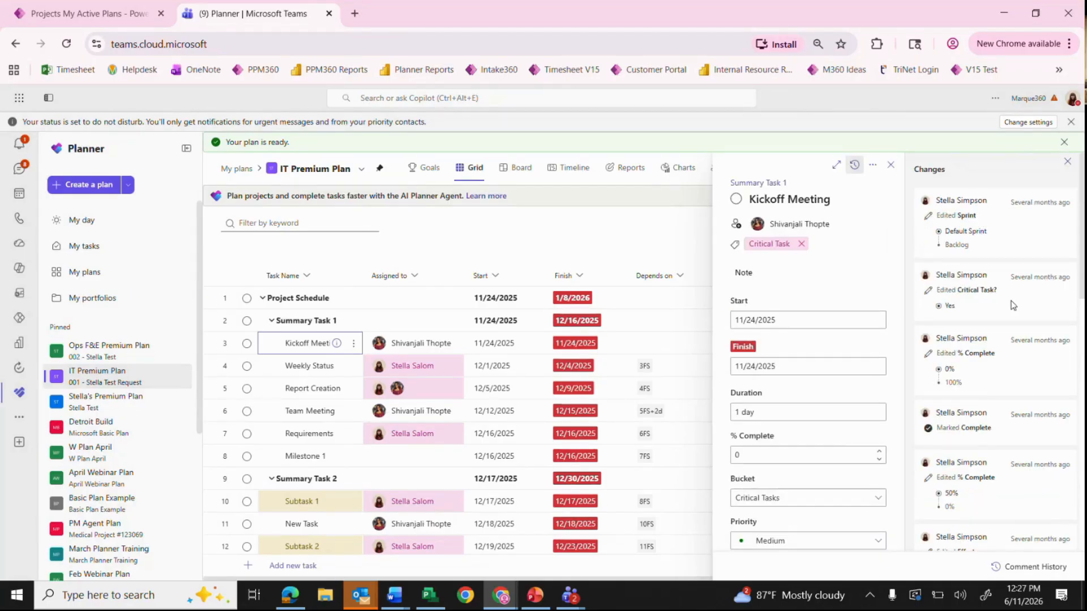
{"action": "scroll", "coordinate": [1013, 305], "scroll_direction": "down", "scroll_amount": 3}
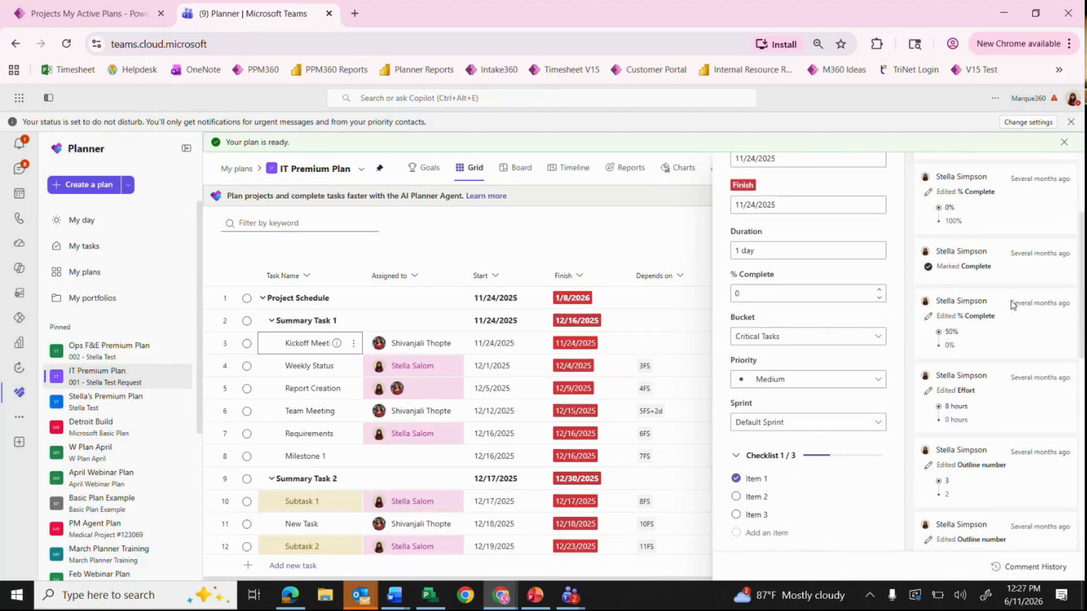
{"action": "scroll", "coordinate": [1013, 306], "scroll_direction": "up", "scroll_amount": 3}
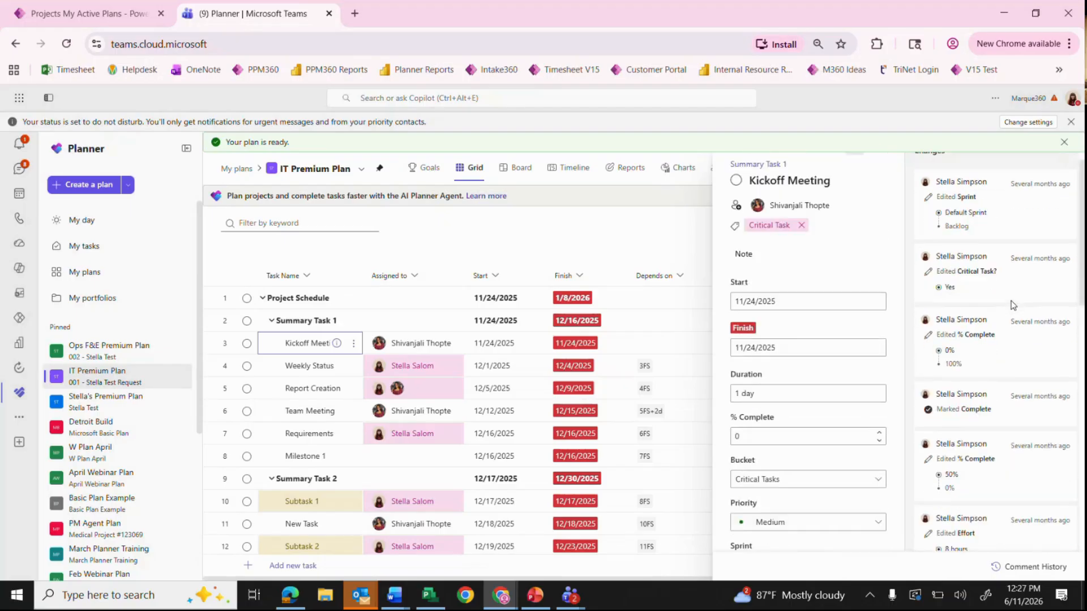
{"action": "left_click", "coordinate": [1064, 143]}
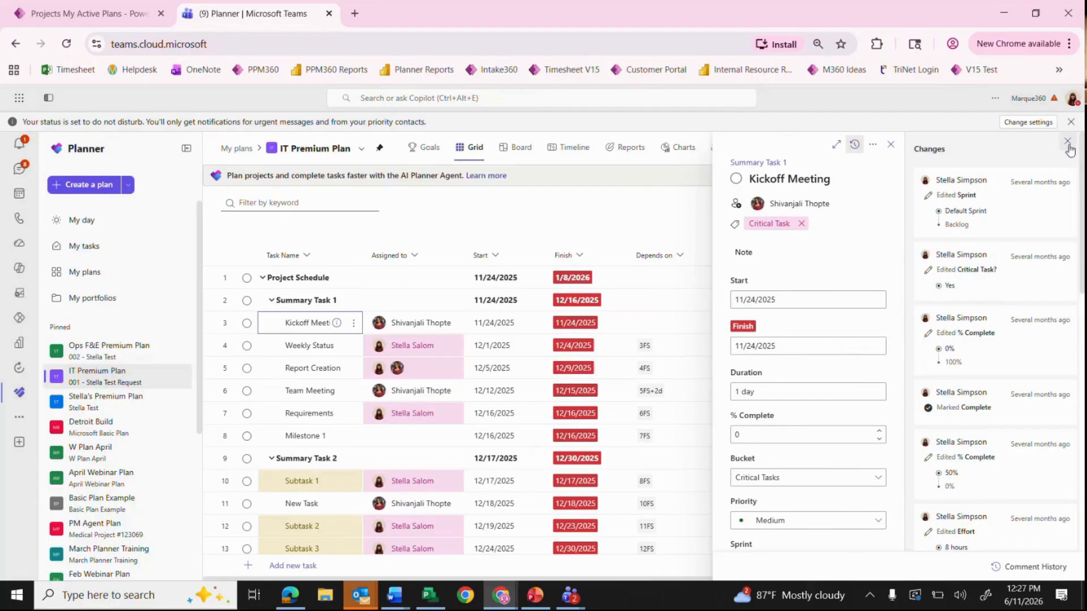
{"action": "left_click", "coordinate": [1067, 141]}
{"action": "left_click", "coordinate": [1065, 144]}
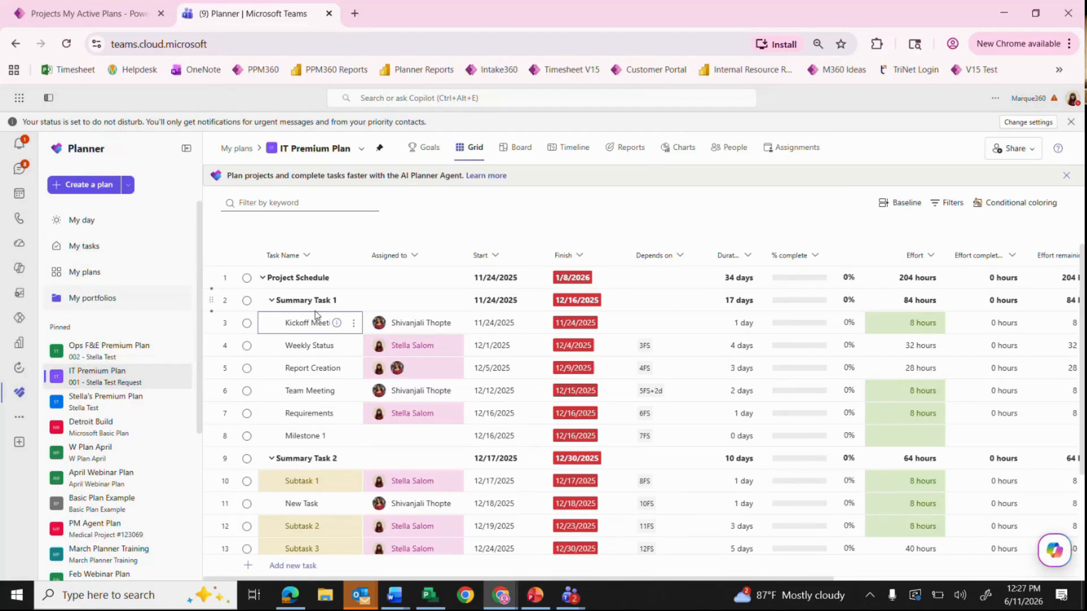
Step: Return to the list of plans and reopen Basic Plan Webinar
{"action": "left_click", "coordinate": [90, 272]}
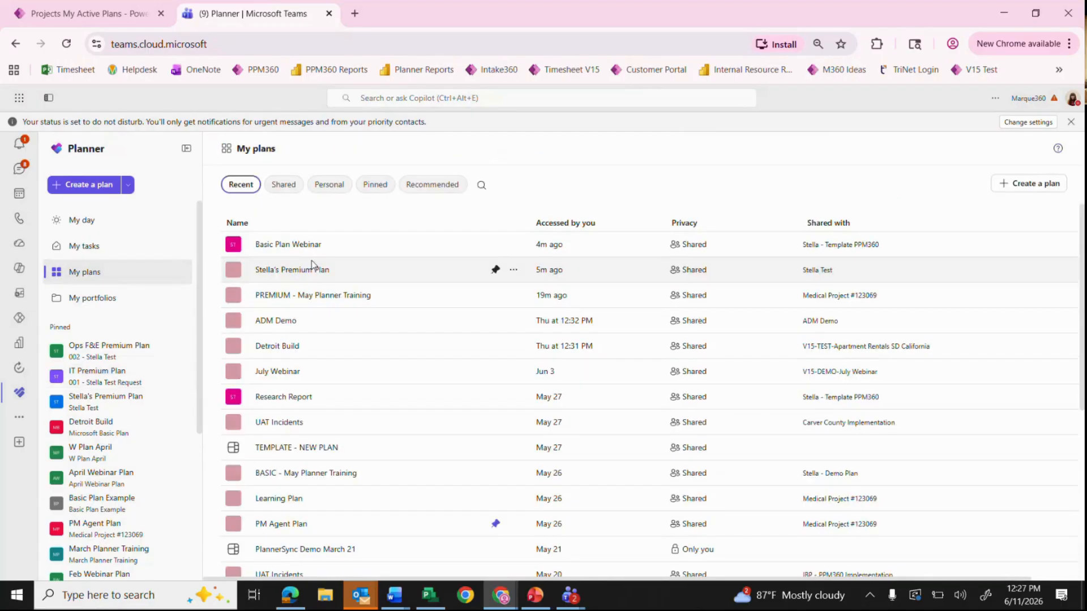
{"action": "left_click", "coordinate": [300, 247]}
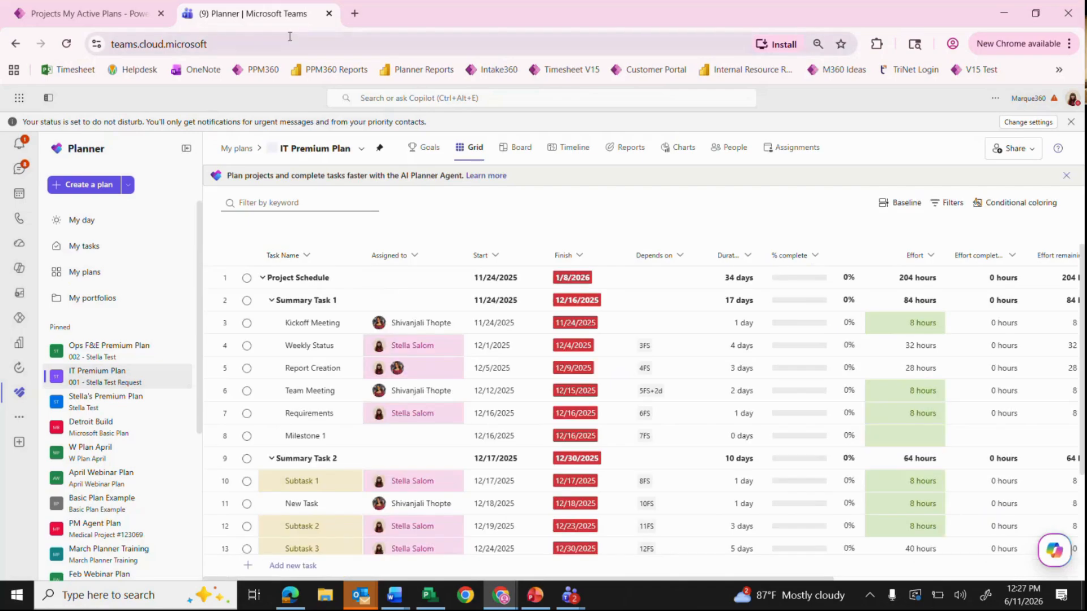
{"action": "left_click", "coordinate": [13, 43]}
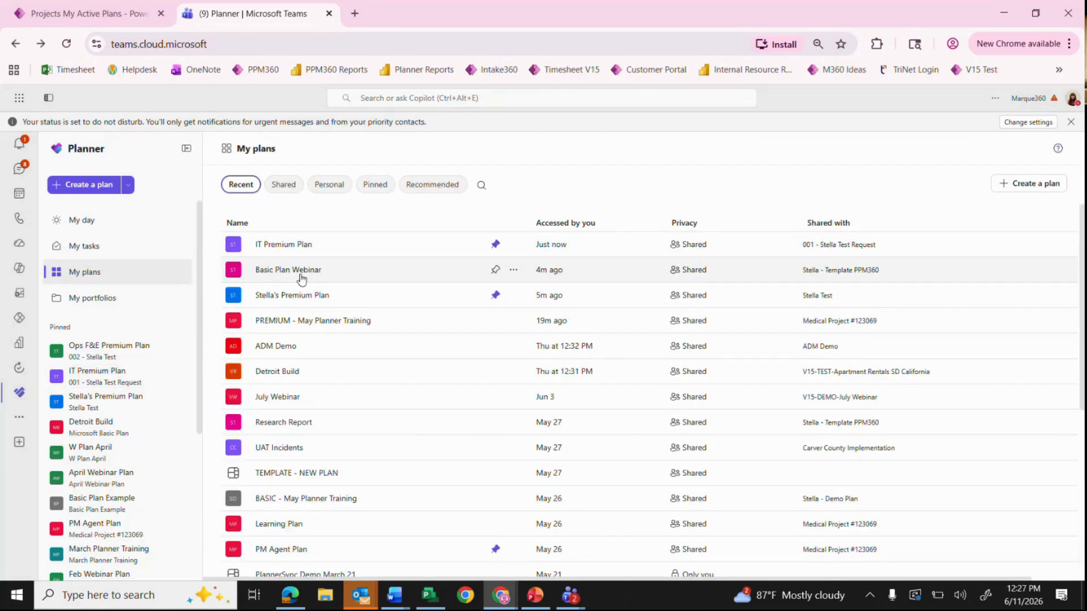